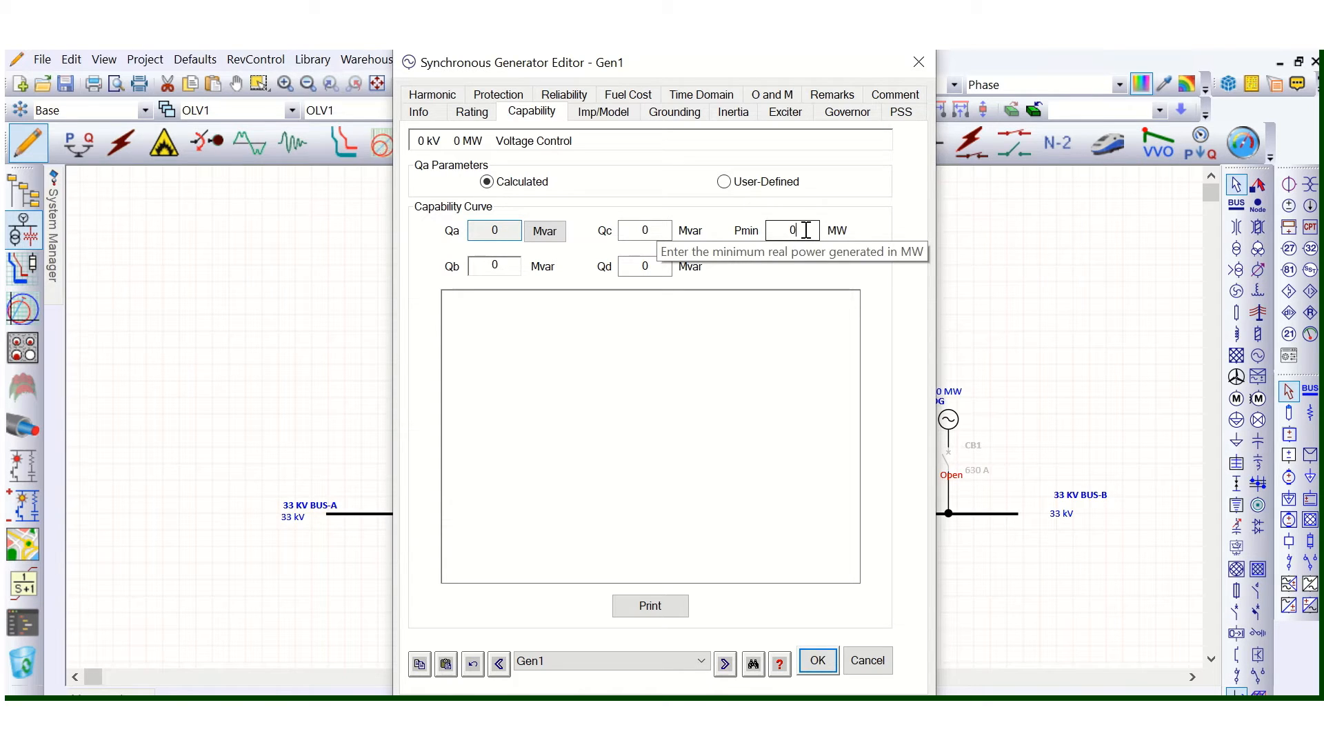
pyautogui.moveTo(806, 230); pyautogui.dragTo(769, 232)
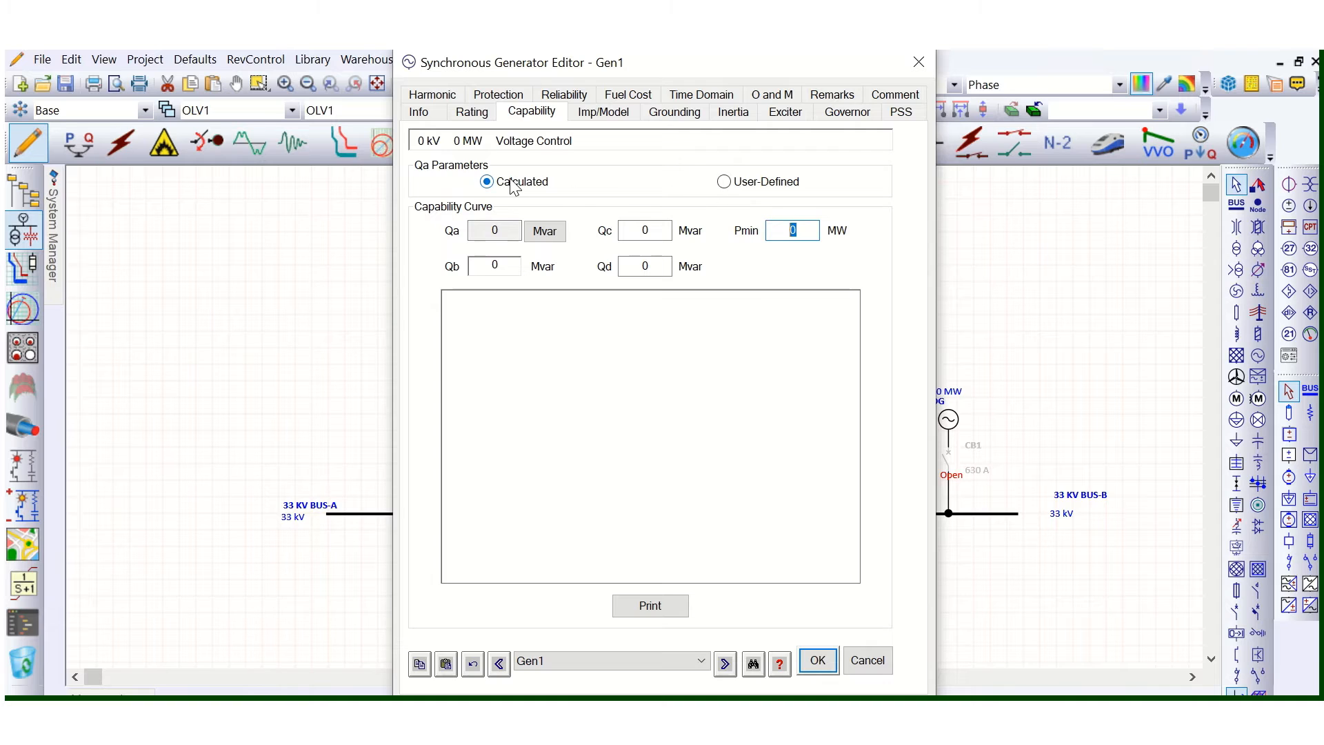
pyautogui.click(723, 182)
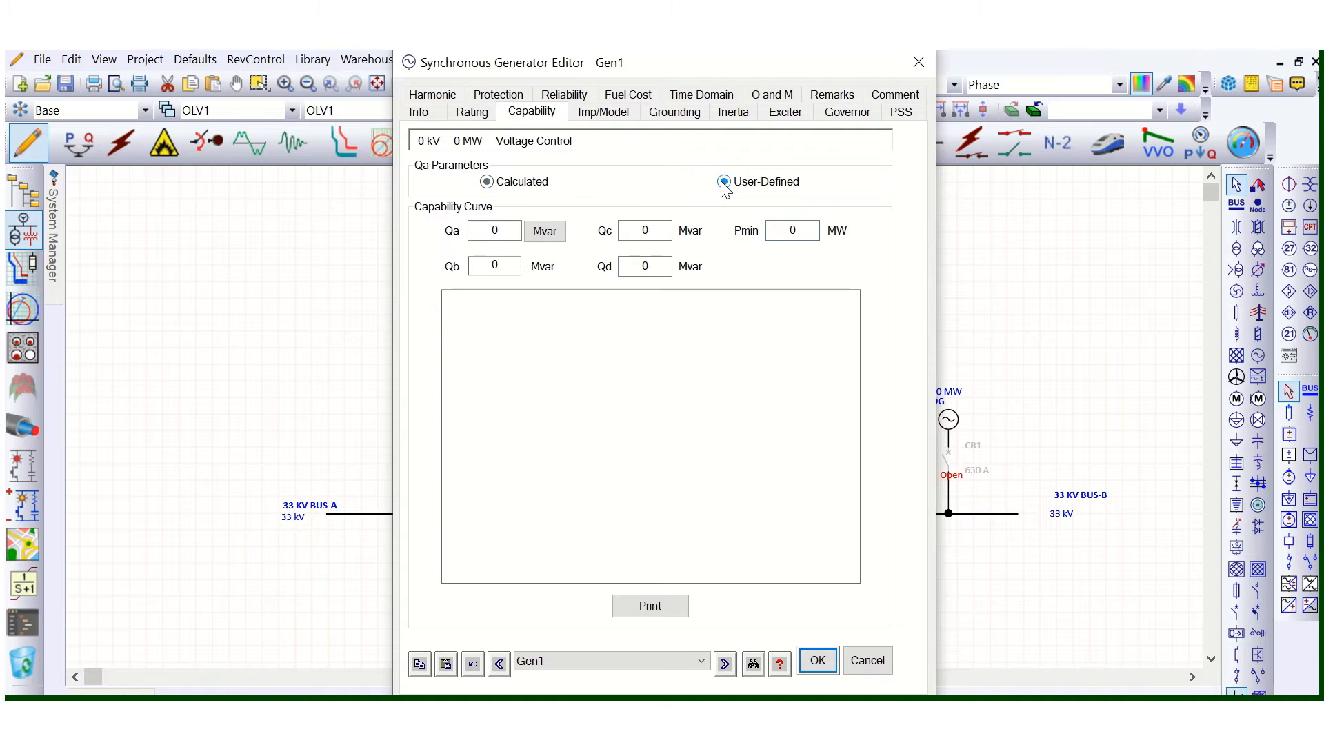
pyautogui.click(488, 182)
pyautogui.moveTo(804, 230); pyautogui.dragTo(771, 233)
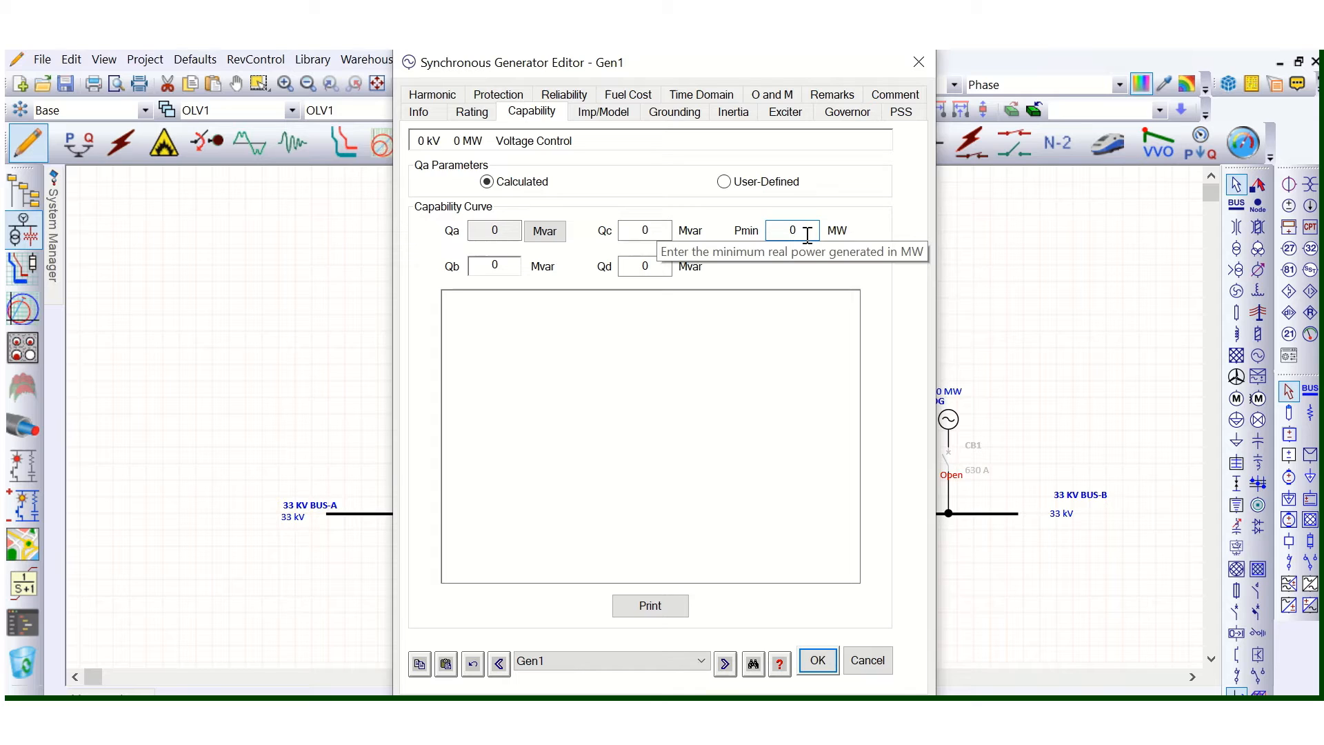
pyautogui.moveTo(807, 230); pyautogui.dragTo(787, 233)
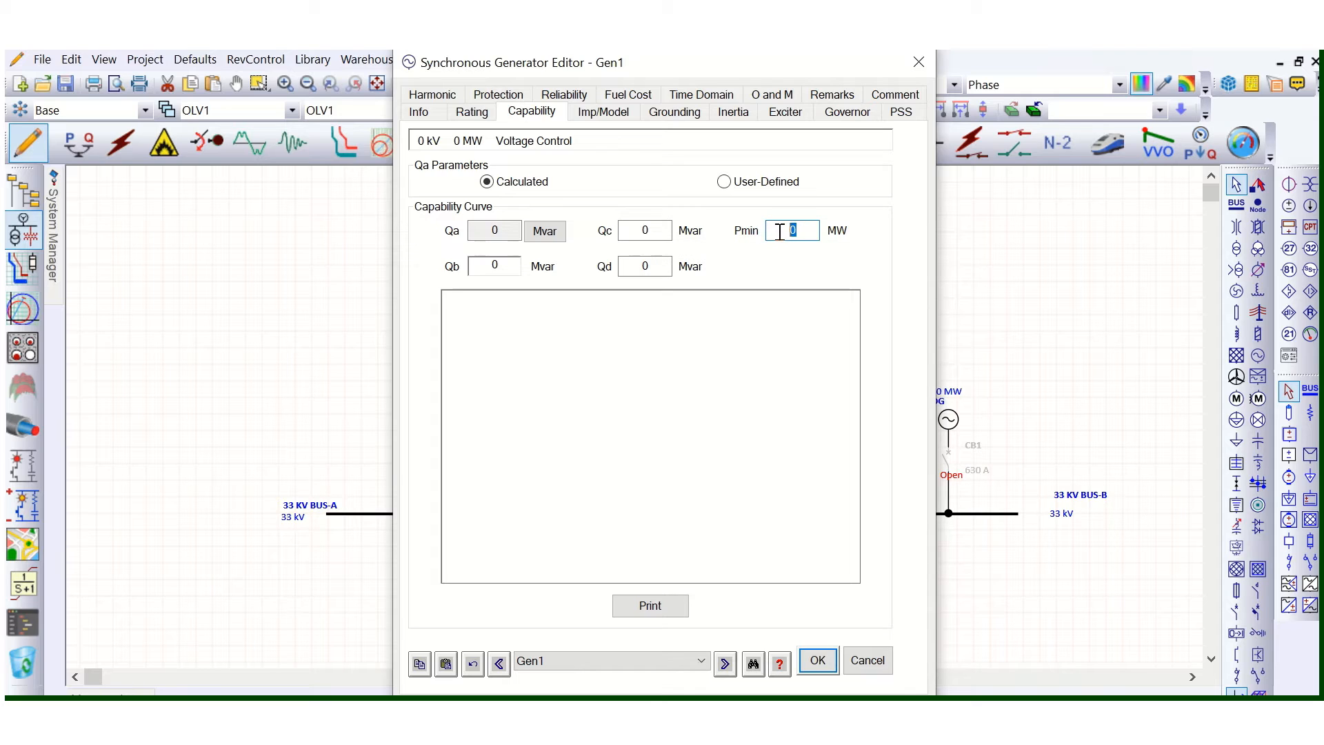
pyautogui.press('BackSpace')
# - Set generator Gen1's rated power to 50 MW and its rated voltage to 11 kV
pyautogui.click(471, 112)
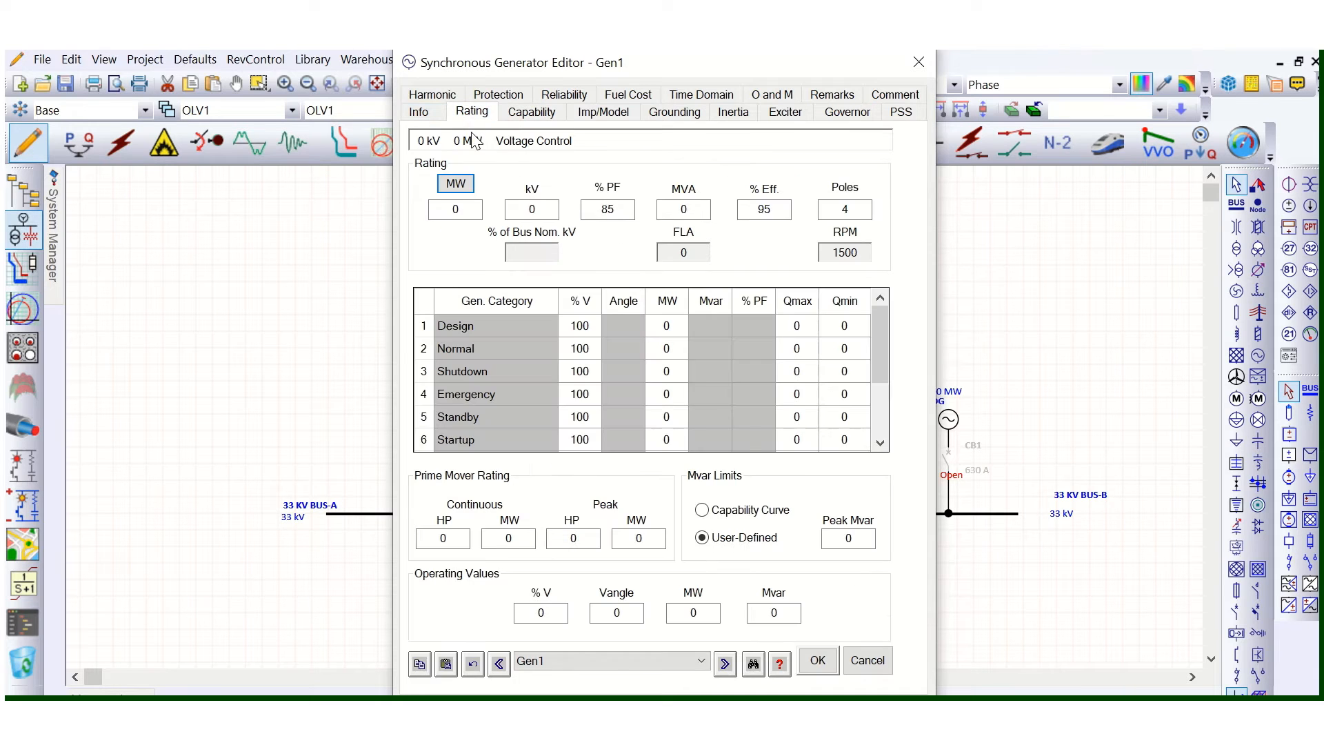
pyautogui.doubleClick(459, 209)
pyautogui.write('50')
pyautogui.click(453, 318)
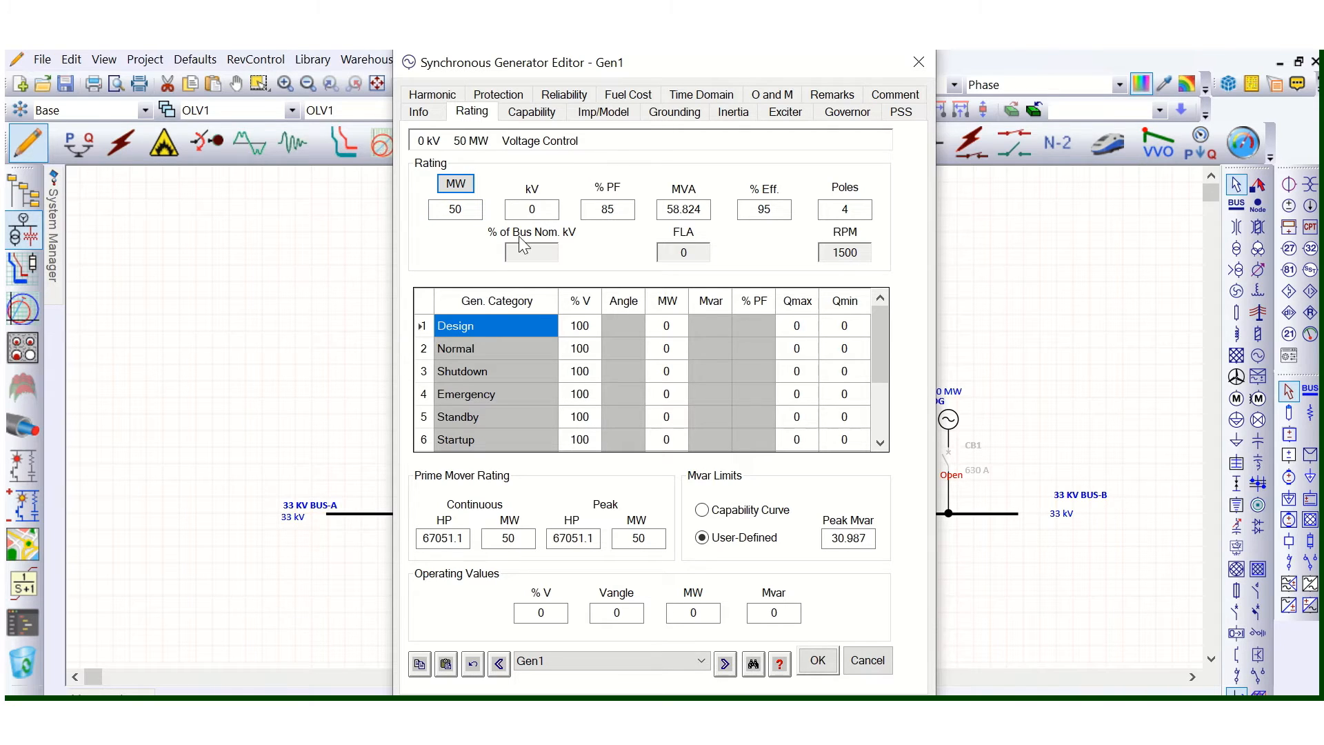
pyautogui.doubleClick(519, 211)
pyautogui.write('11')
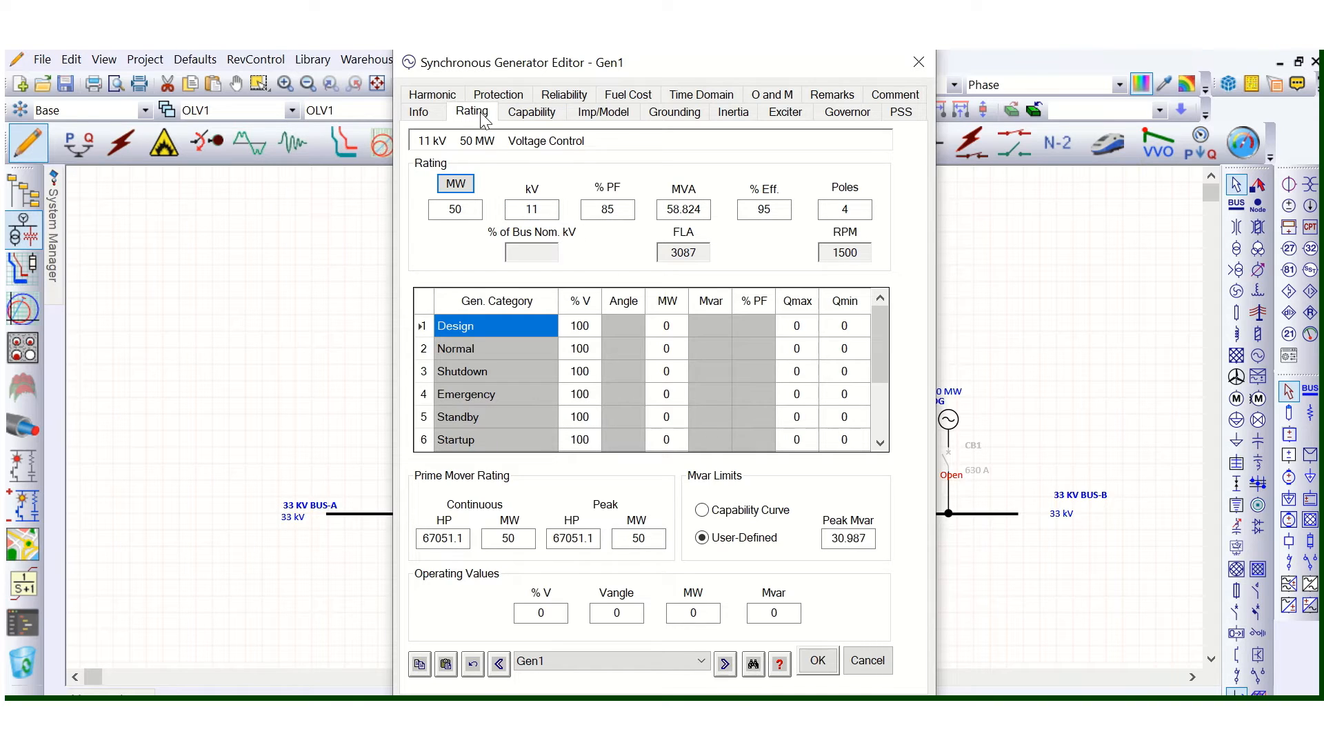
# - Examine which generation category values of Gen1 can be entered in Voltage Control mode, comparing the operation mode with the rating table
pyautogui.click(418, 112)
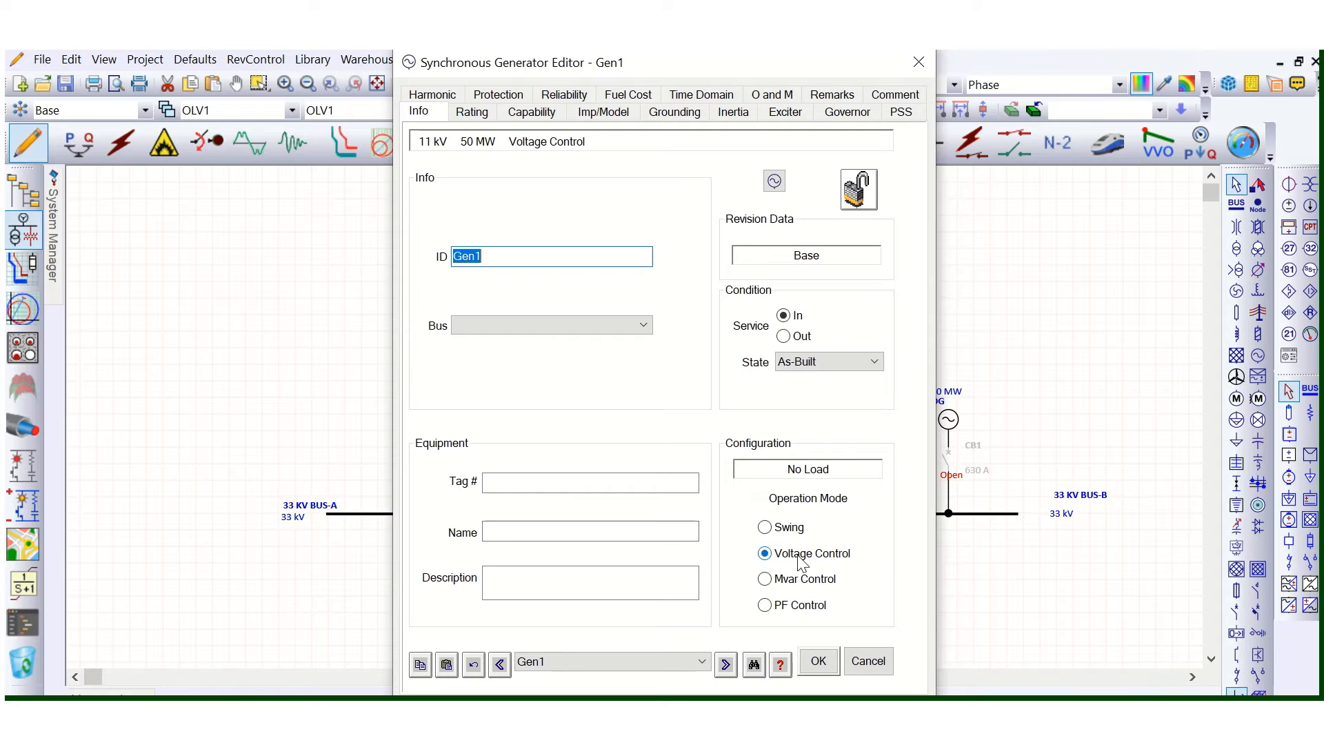
pyautogui.click(475, 115)
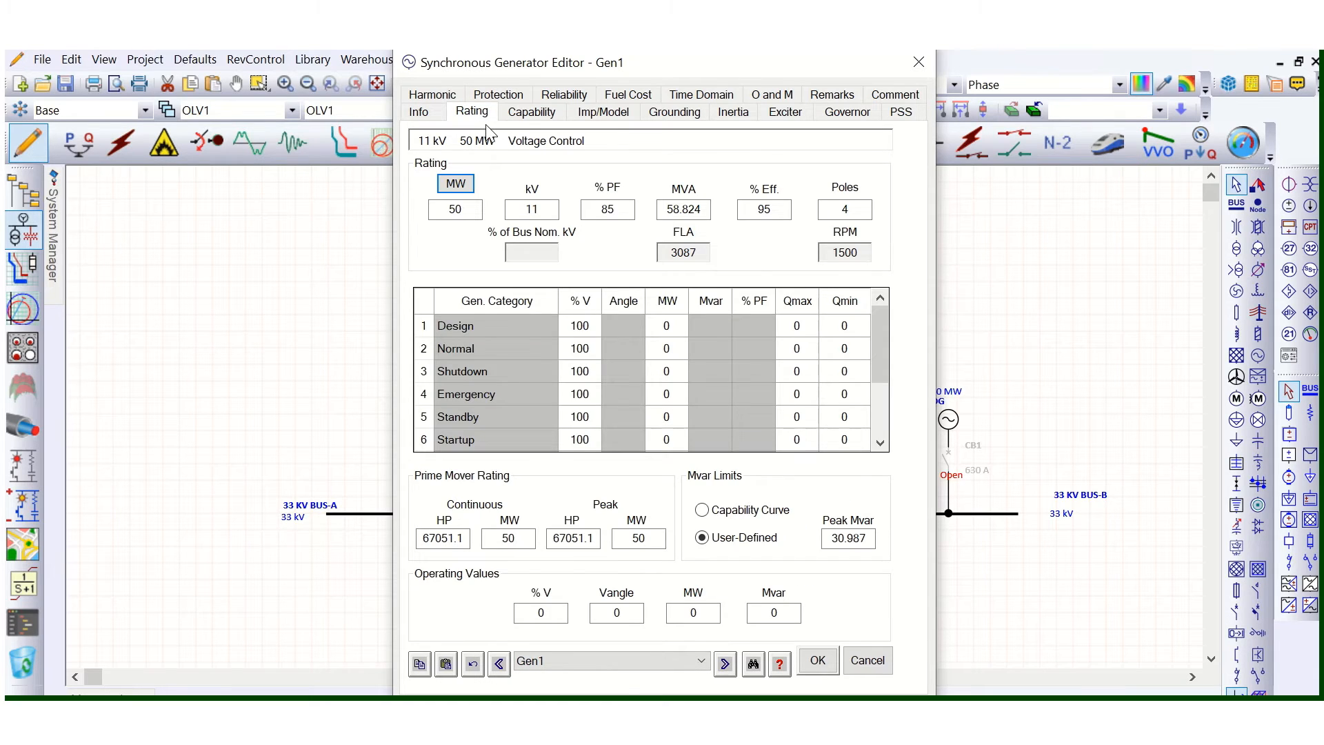
pyautogui.click(414, 113)
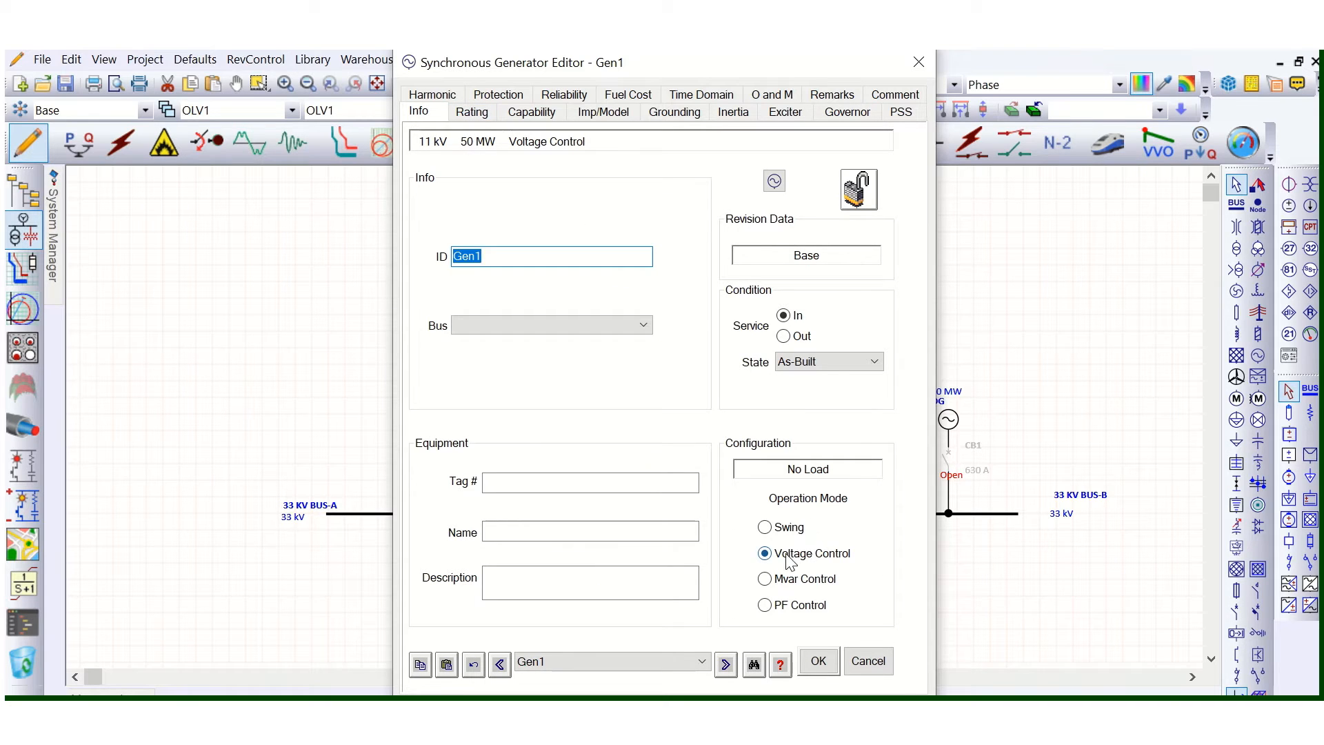
pyautogui.click(474, 121)
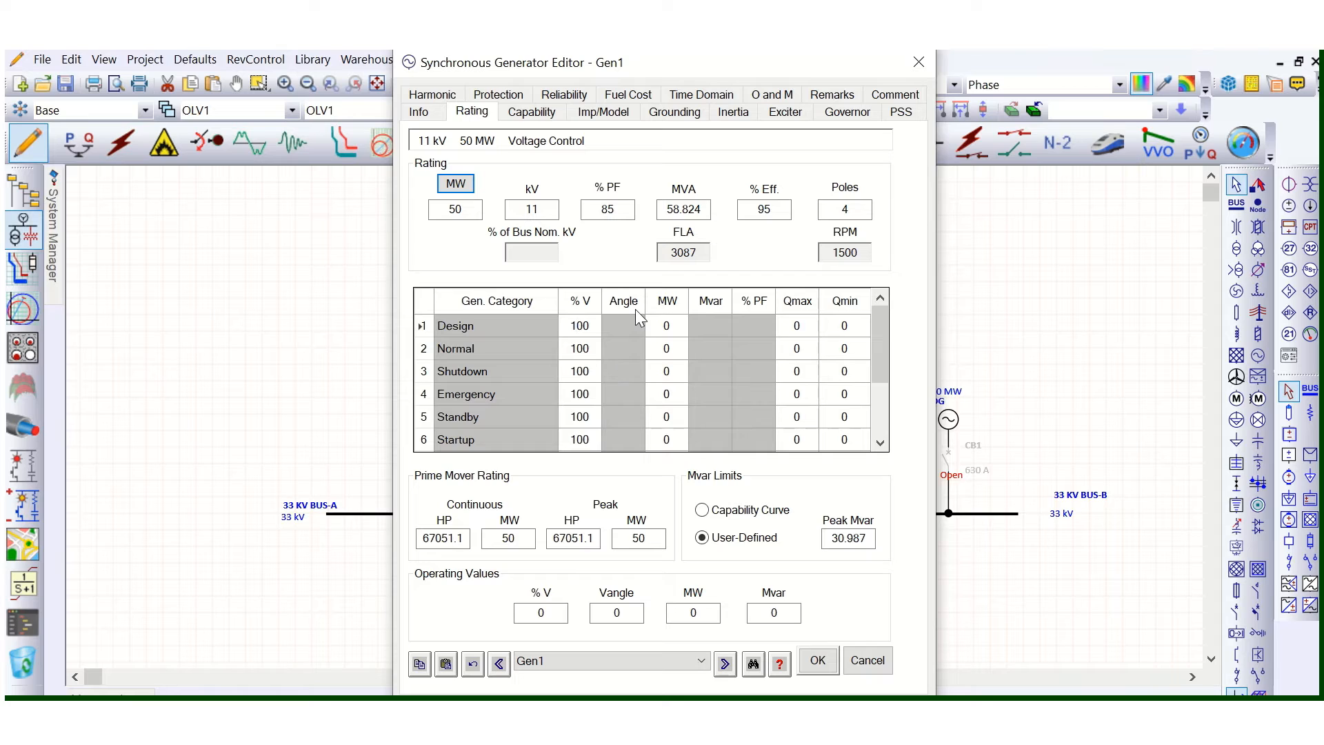
pyautogui.click(565, 325)
pyautogui.click(675, 327)
pyautogui.moveTo(676, 327); pyautogui.dragTo(651, 332)
pyautogui.click(589, 331)
pyautogui.click(851, 327)
# - Switch Gen1's operation mode to Mvar Control and check which Design category values the rating table accepts
pyautogui.click(418, 111)
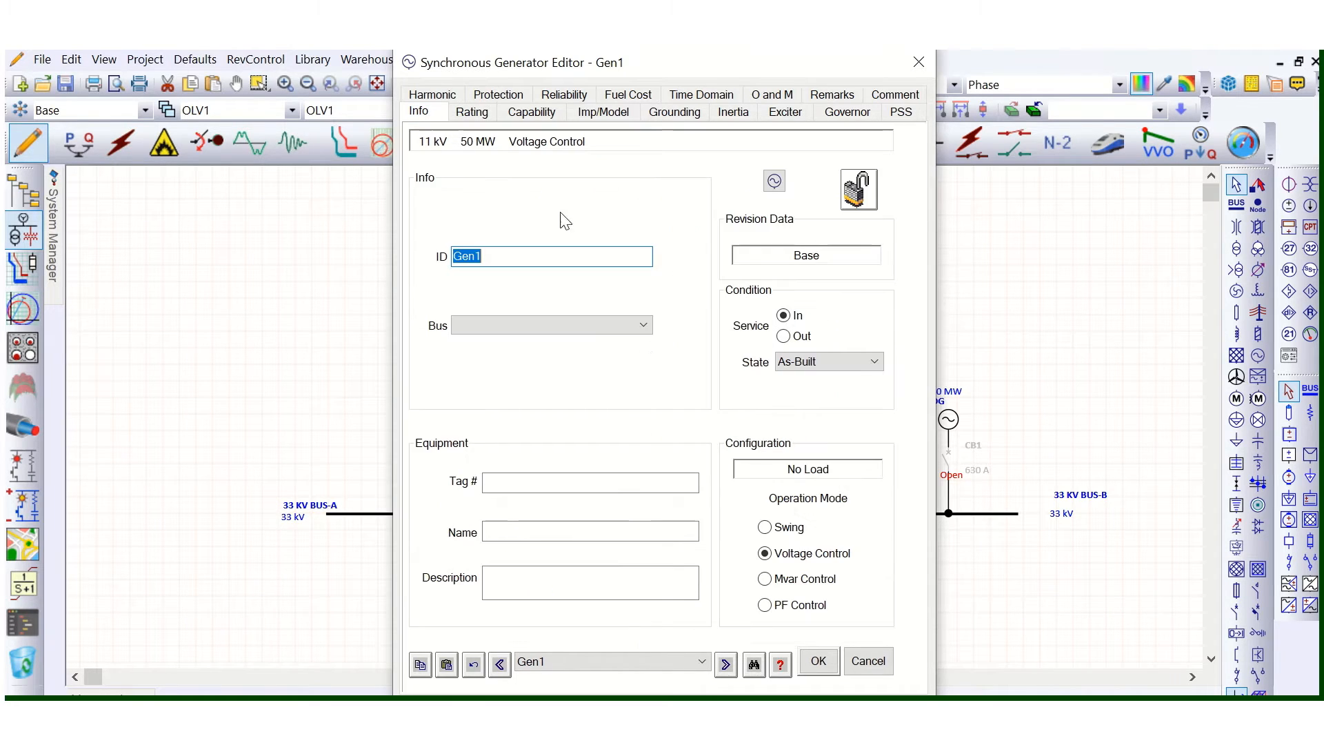
pyautogui.click(765, 580)
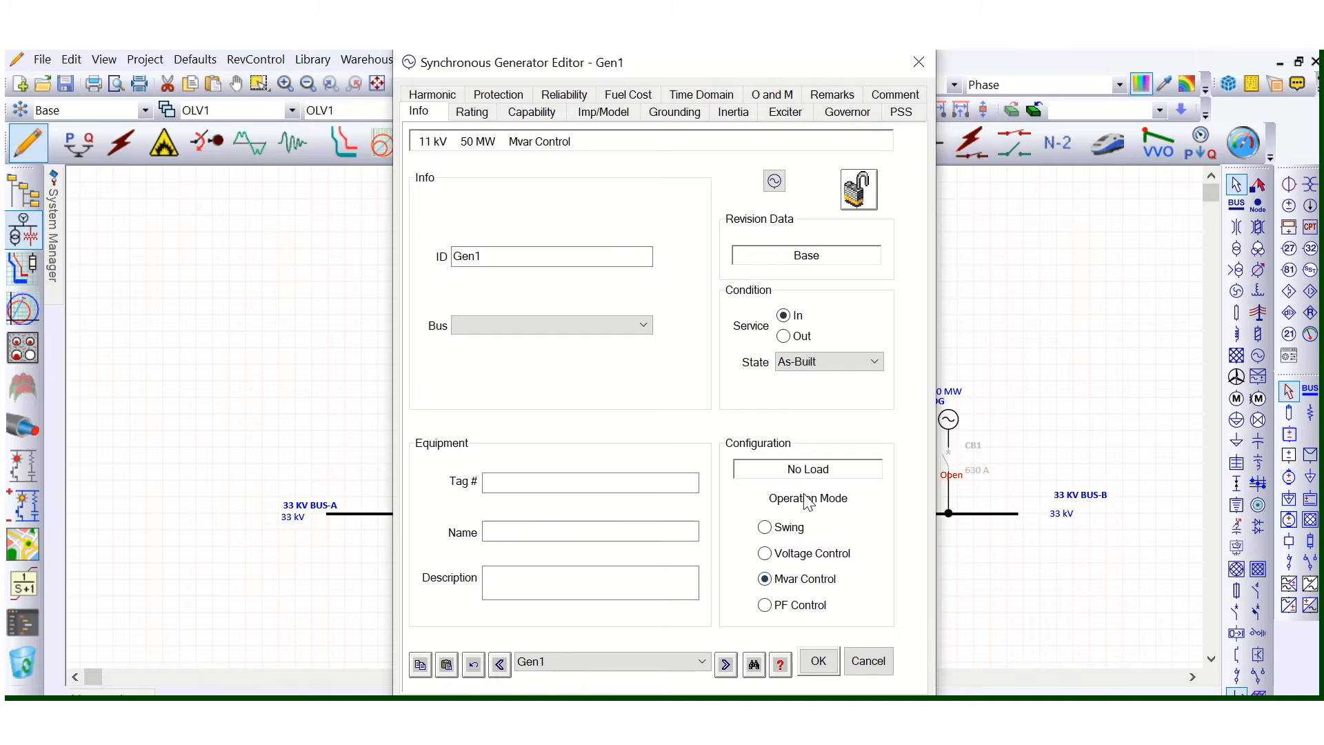
pyautogui.click(472, 111)
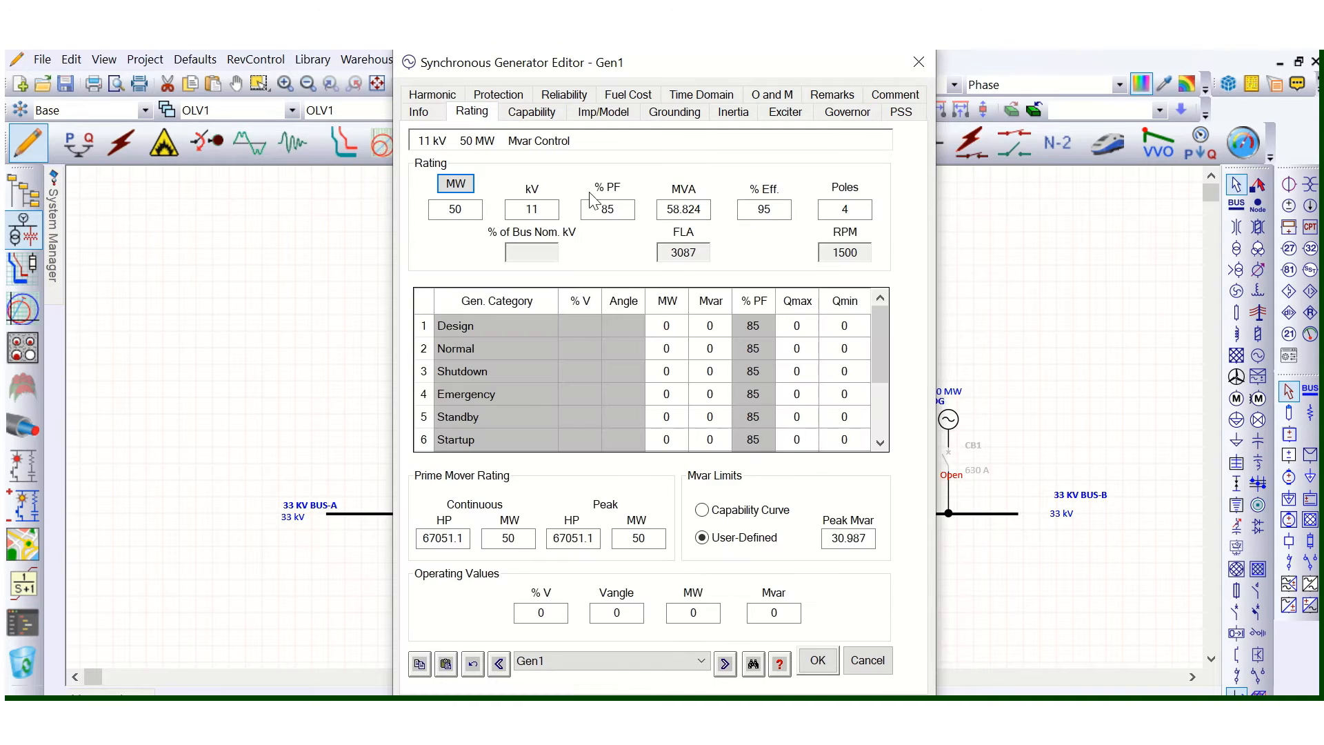
pyautogui.click(672, 327)
pyautogui.click(683, 333)
pyautogui.click(710, 327)
pyautogui.click(667, 329)
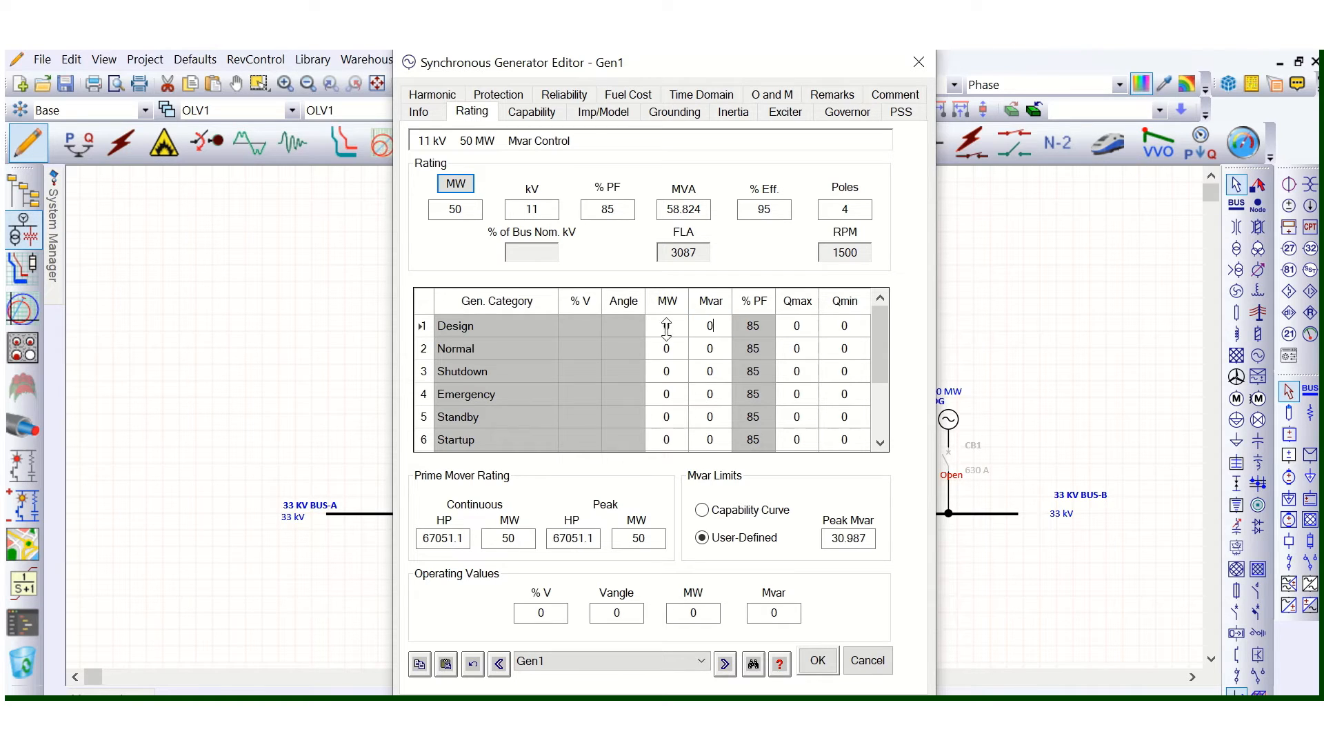
pyautogui.click(571, 335)
pyautogui.click(621, 329)
pyautogui.click(590, 331)
pyautogui.click(618, 324)
pyautogui.click(667, 330)
pyautogui.click(708, 326)
# - Switch Gen1's operation mode to PF Control and check the Design category's MW and % PF entries in the rating table
pyautogui.click(447, 117)
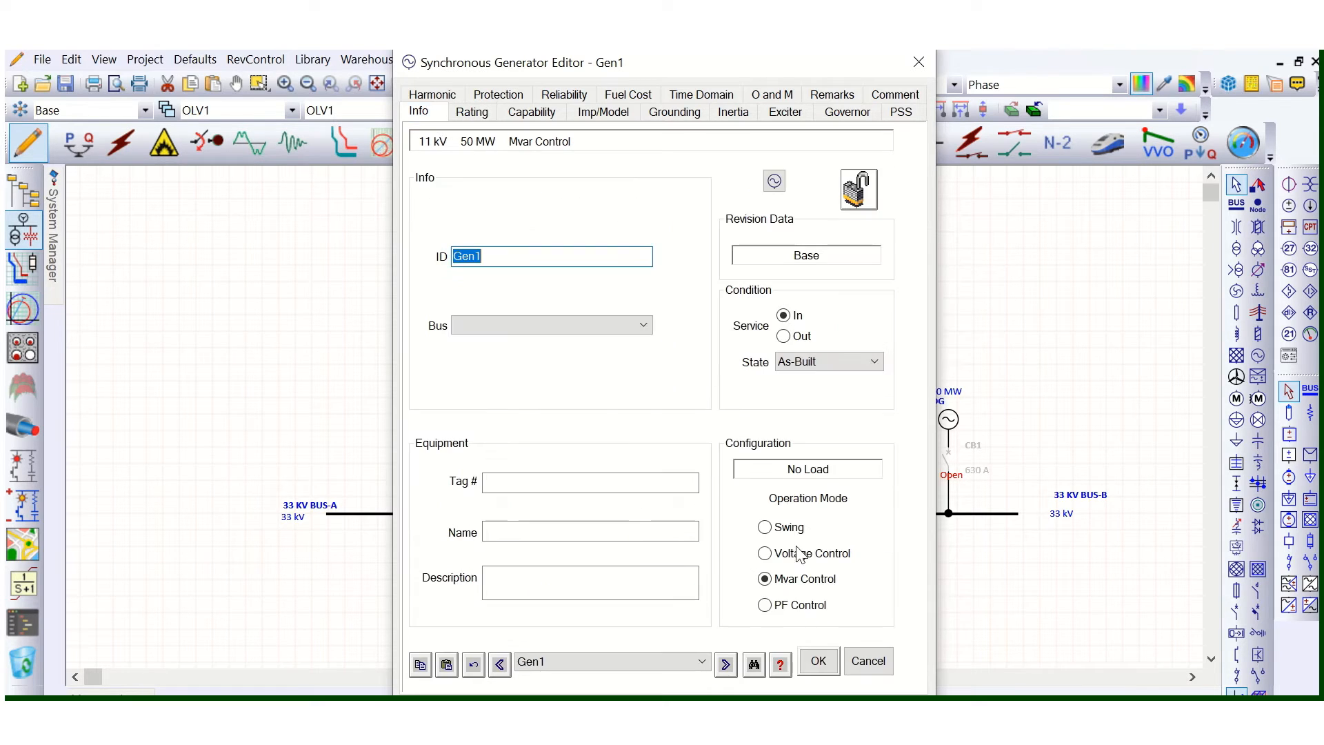
pyautogui.click(765, 605)
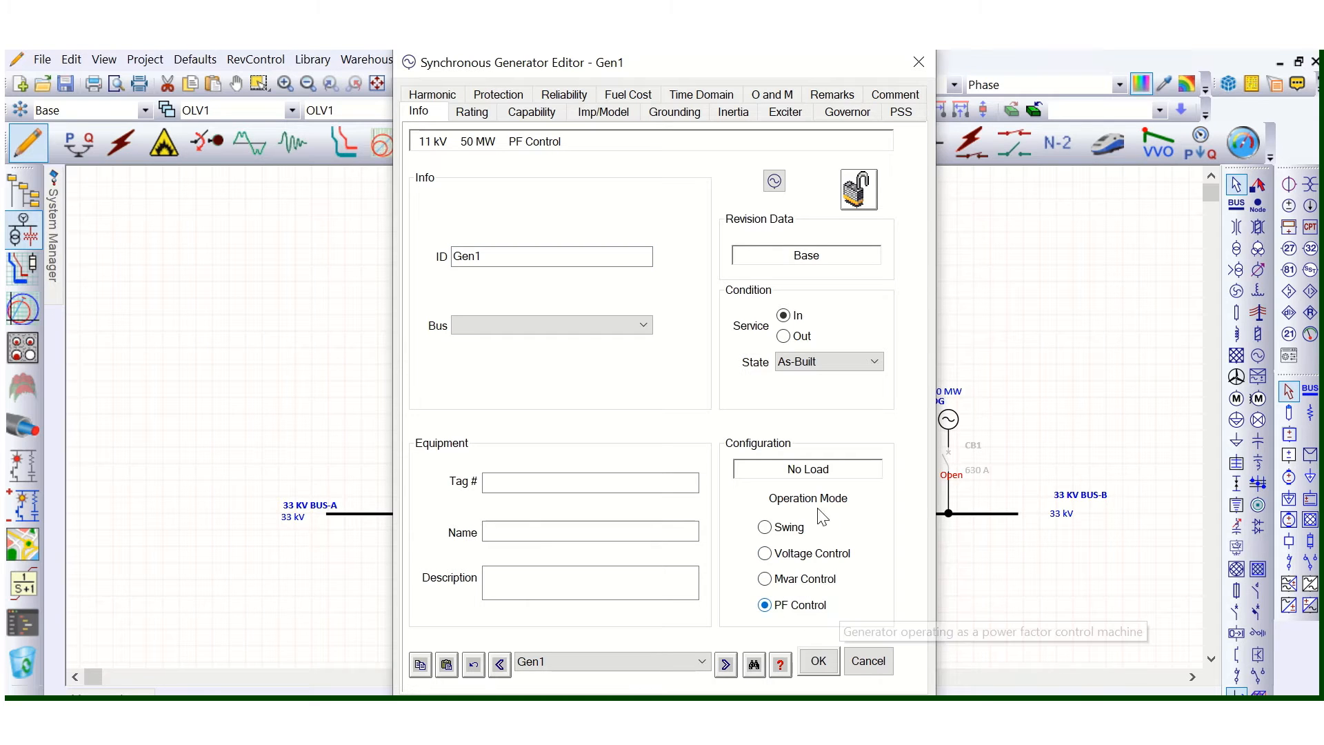
pyautogui.click(472, 113)
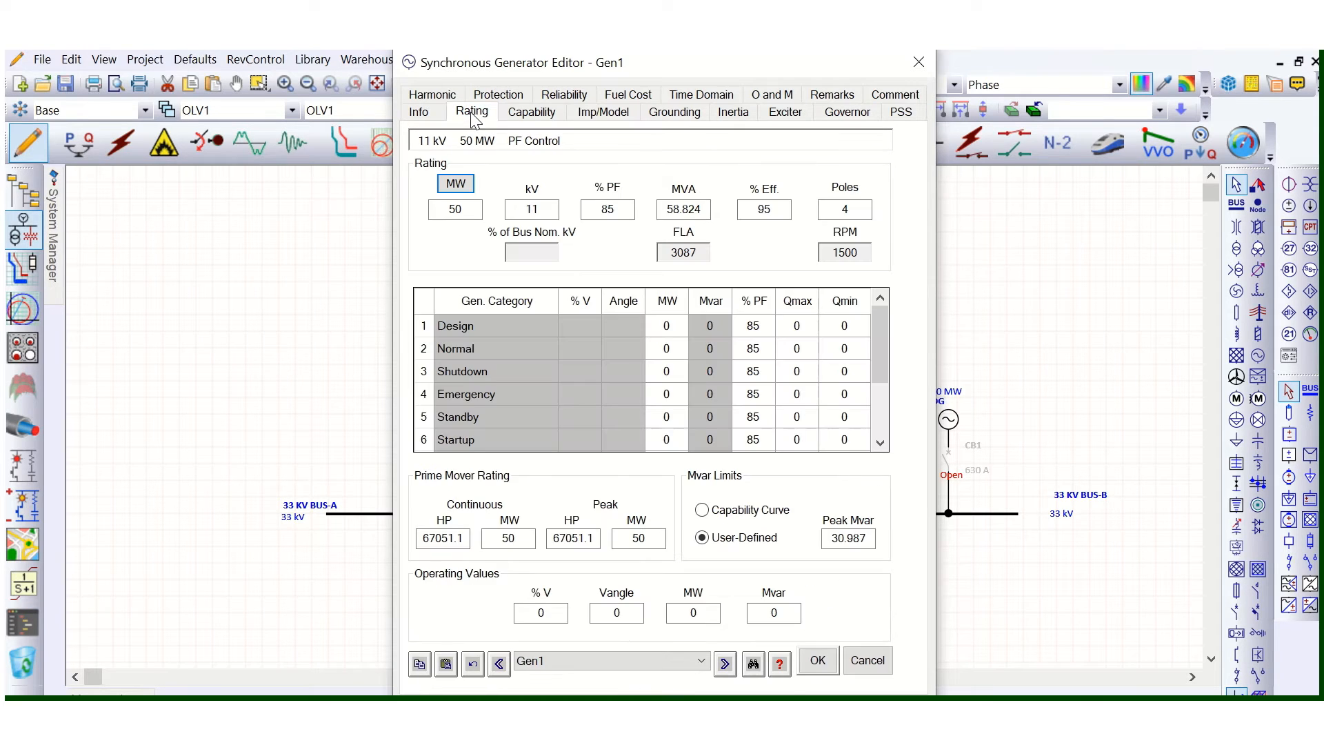
pyautogui.click(679, 327)
pyautogui.click(665, 325)
pyautogui.click(738, 330)
pyautogui.click(419, 111)
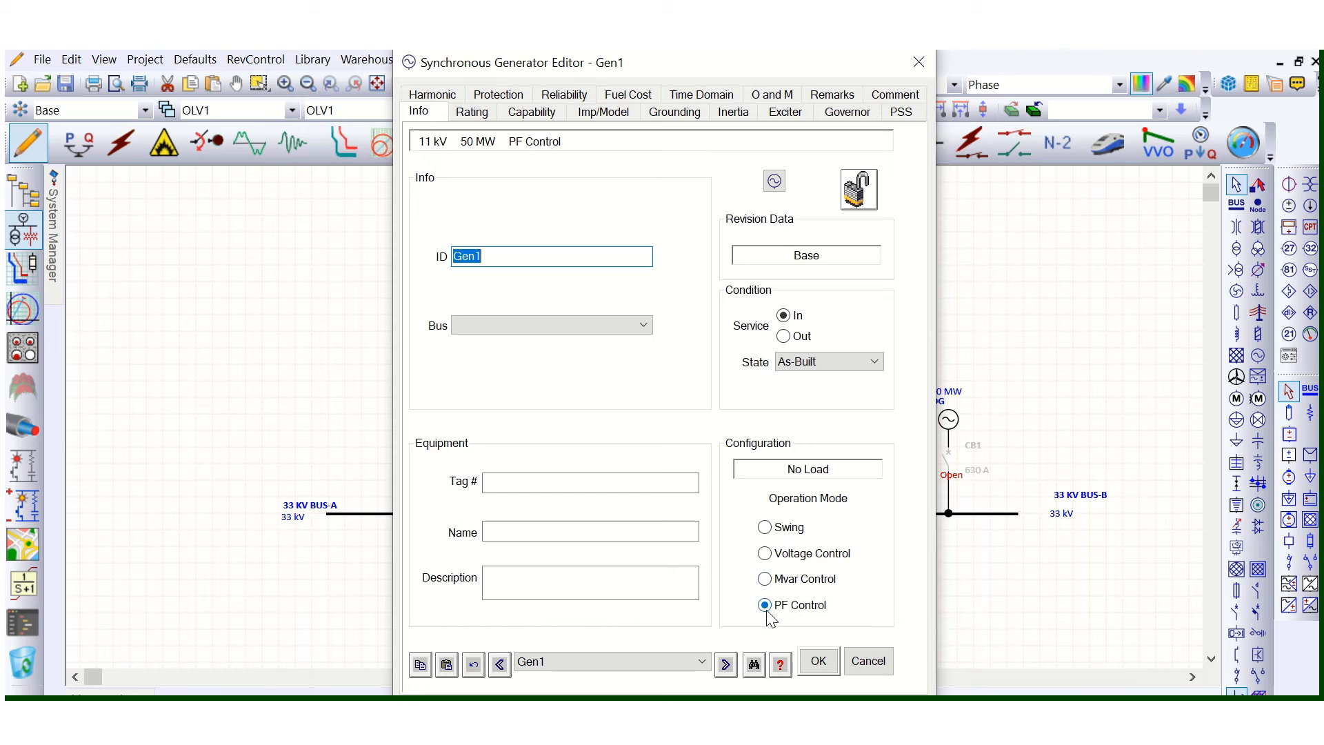
pyautogui.click(472, 112)
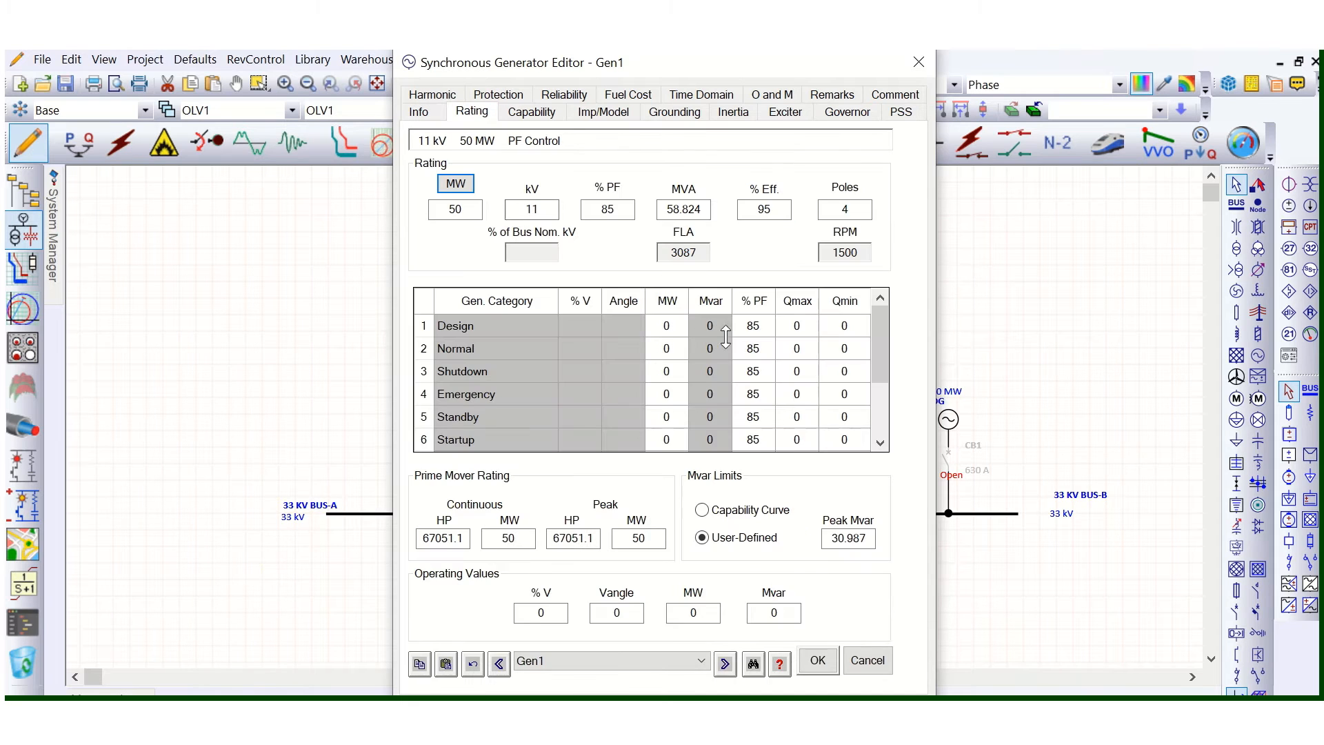
pyautogui.click(754, 326)
pyautogui.click(747, 326)
# - Return Gen1's operation mode to Mvar Control and recheck the Design category's Mvar entry
pyautogui.click(429, 121)
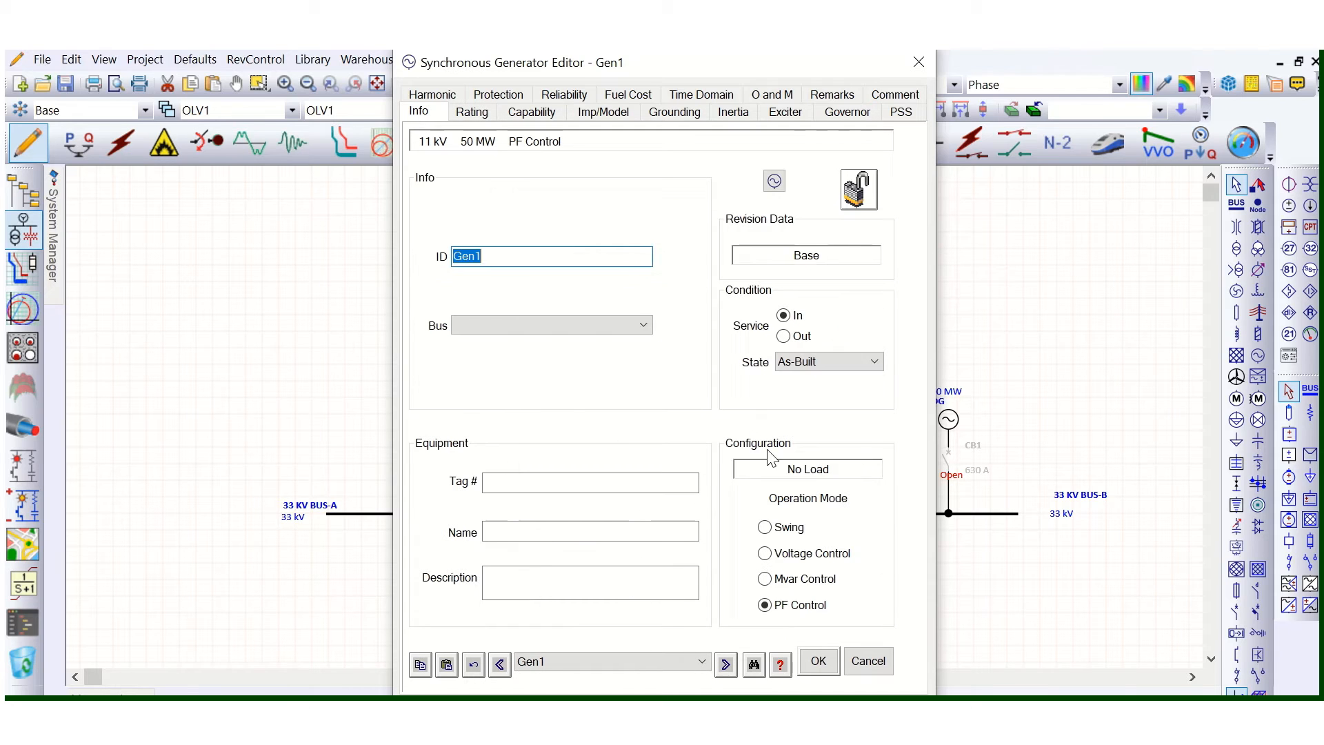
pyautogui.click(800, 579)
pyautogui.click(472, 112)
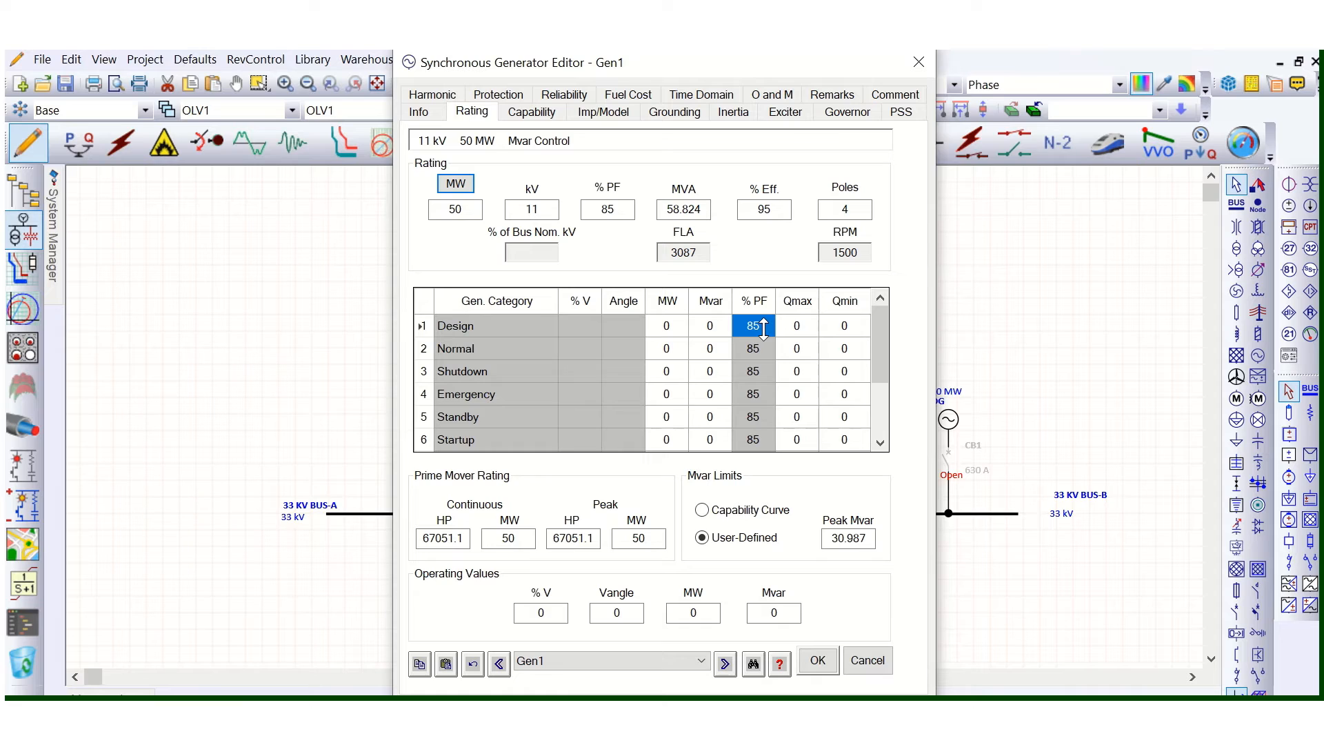
pyautogui.click(720, 325)
pyautogui.click(708, 326)
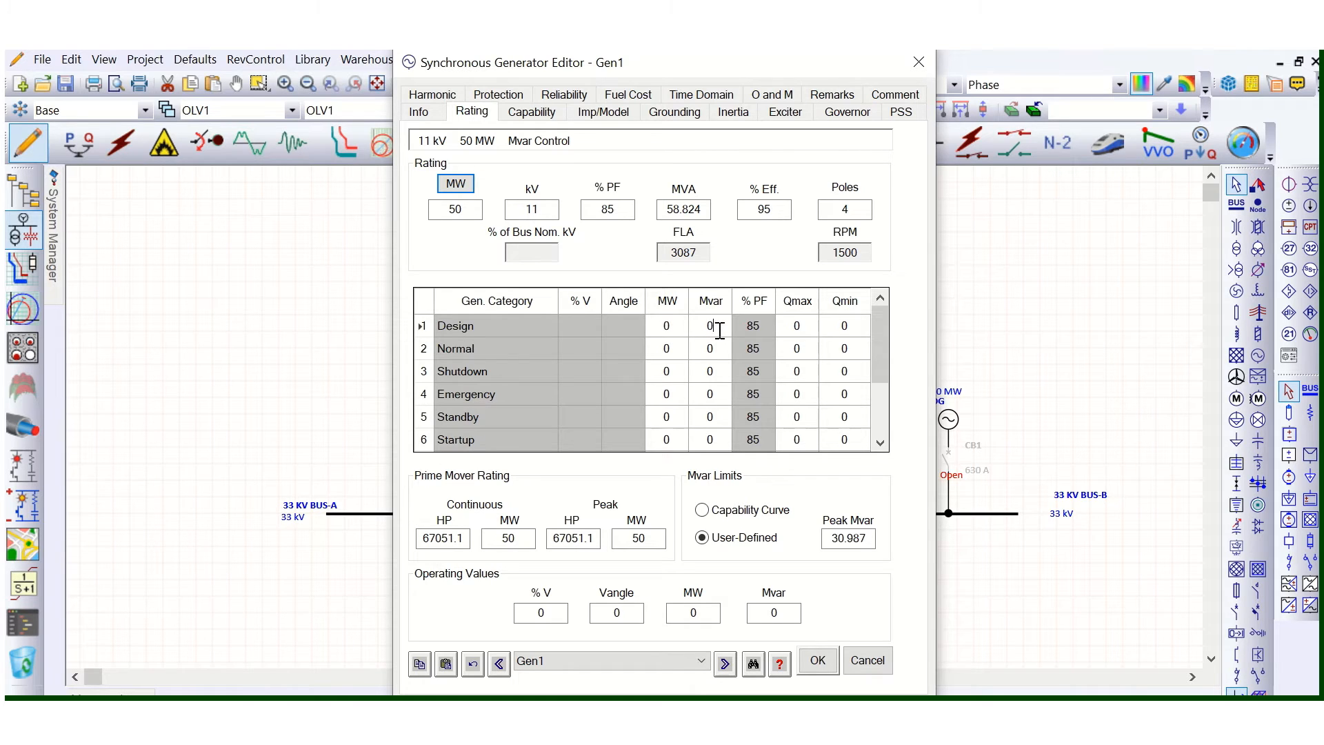
# - Switch Gen1's operation mode to Swing and check the Design category's voltage, angle, MW, Mvar and % PF cells
pyautogui.click(419, 111)
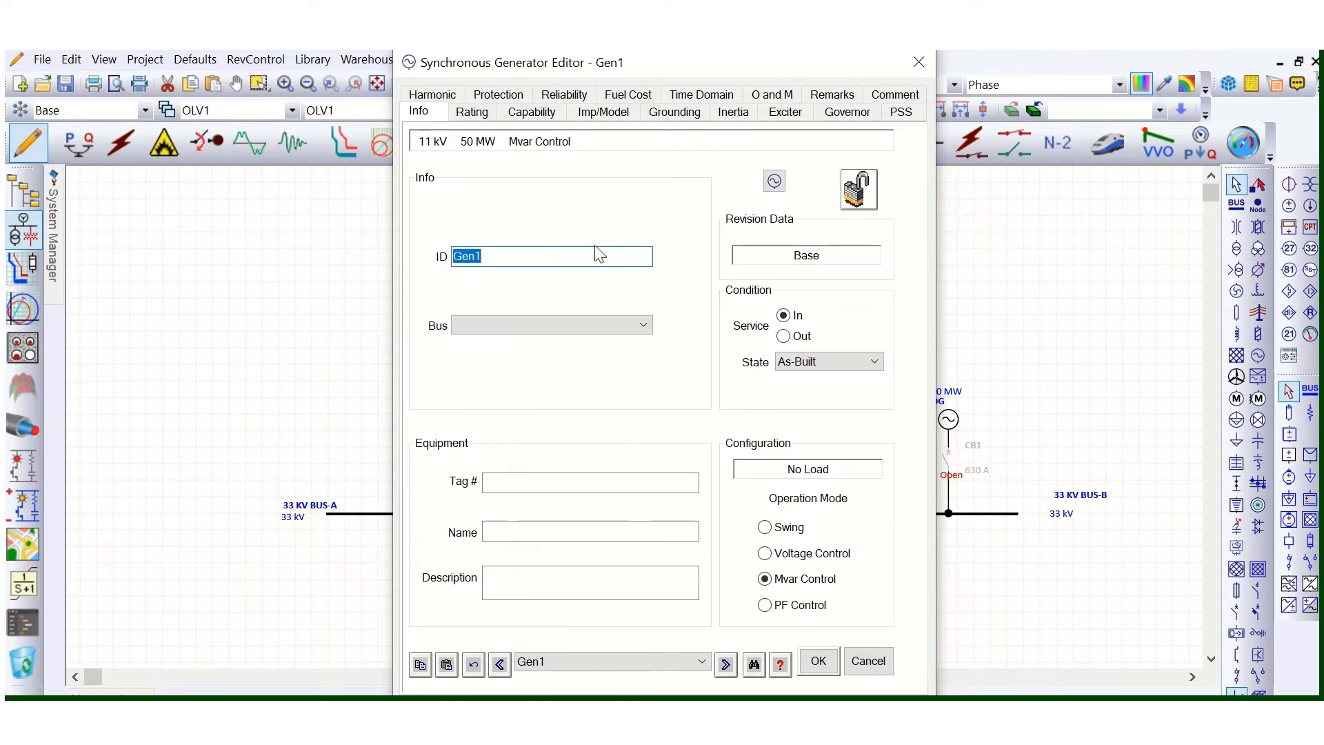
pyautogui.click(764, 527)
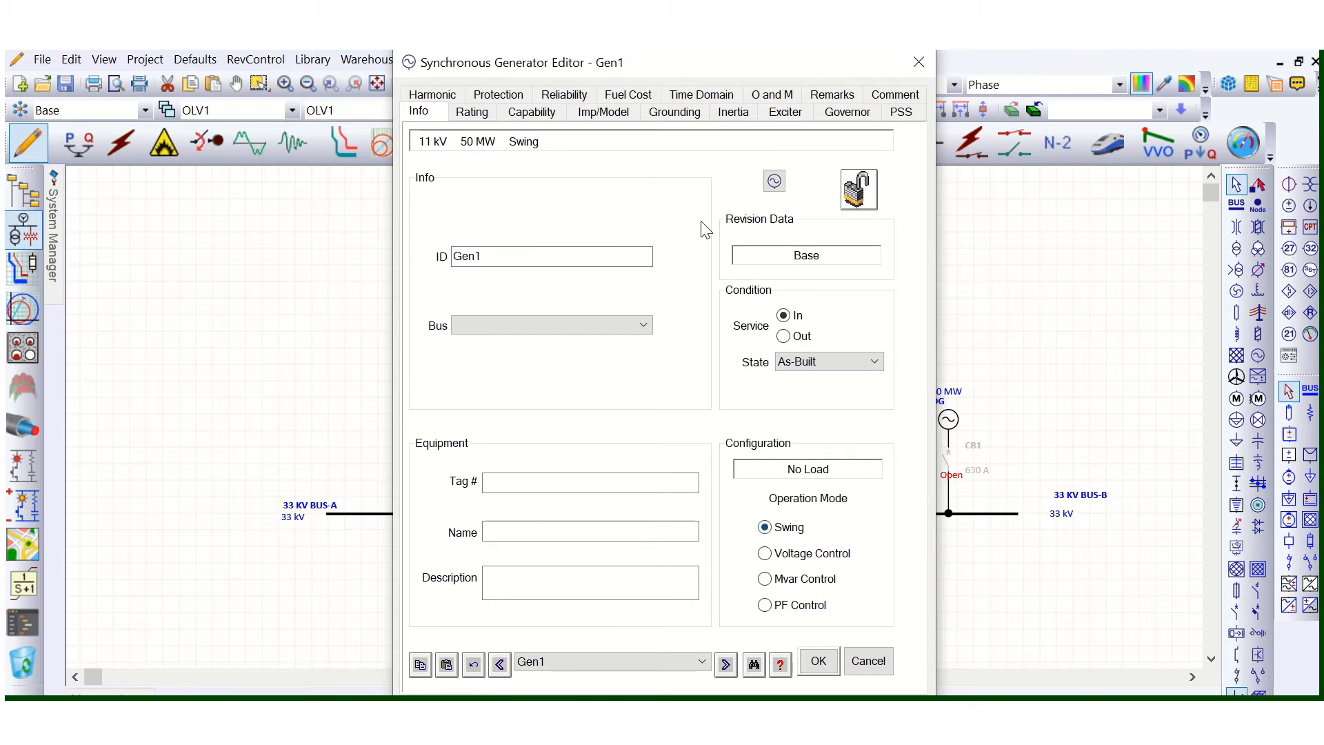
pyautogui.click(473, 111)
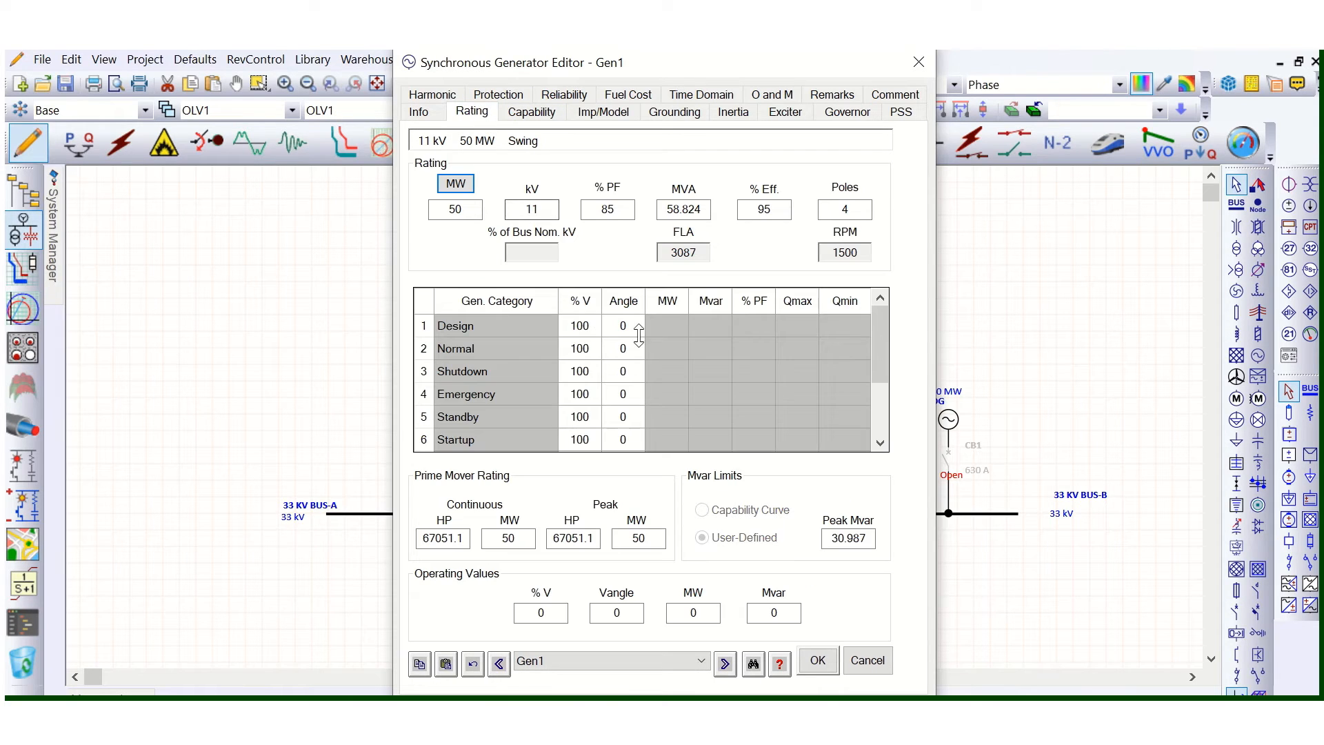
pyautogui.click(580, 326)
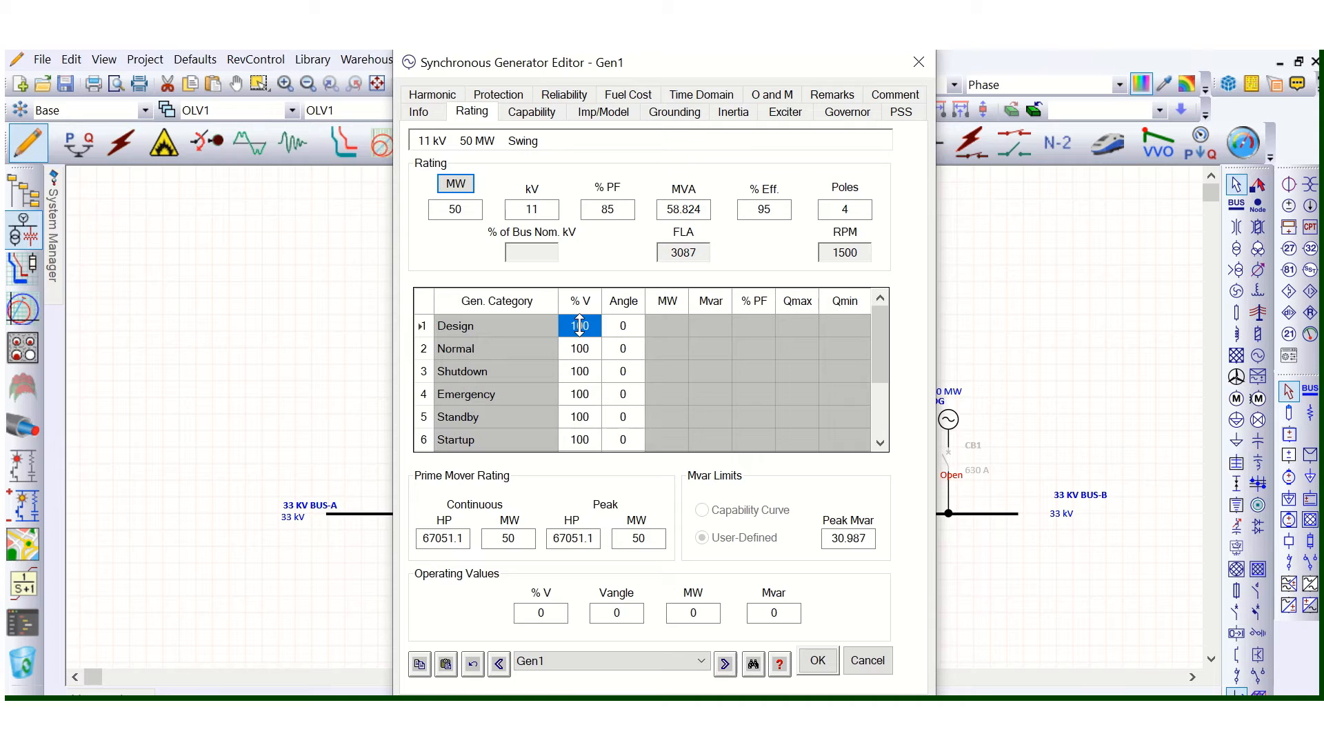
pyautogui.click(623, 333)
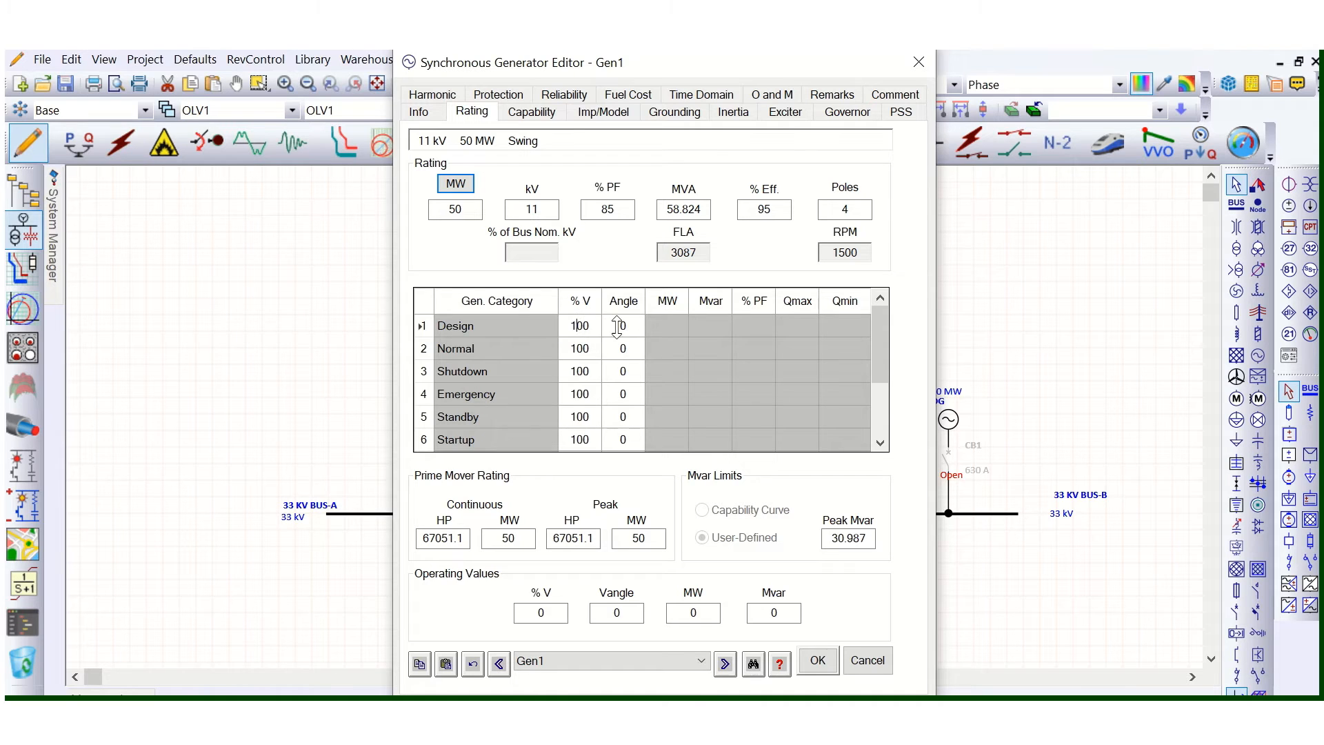
pyautogui.click(618, 326)
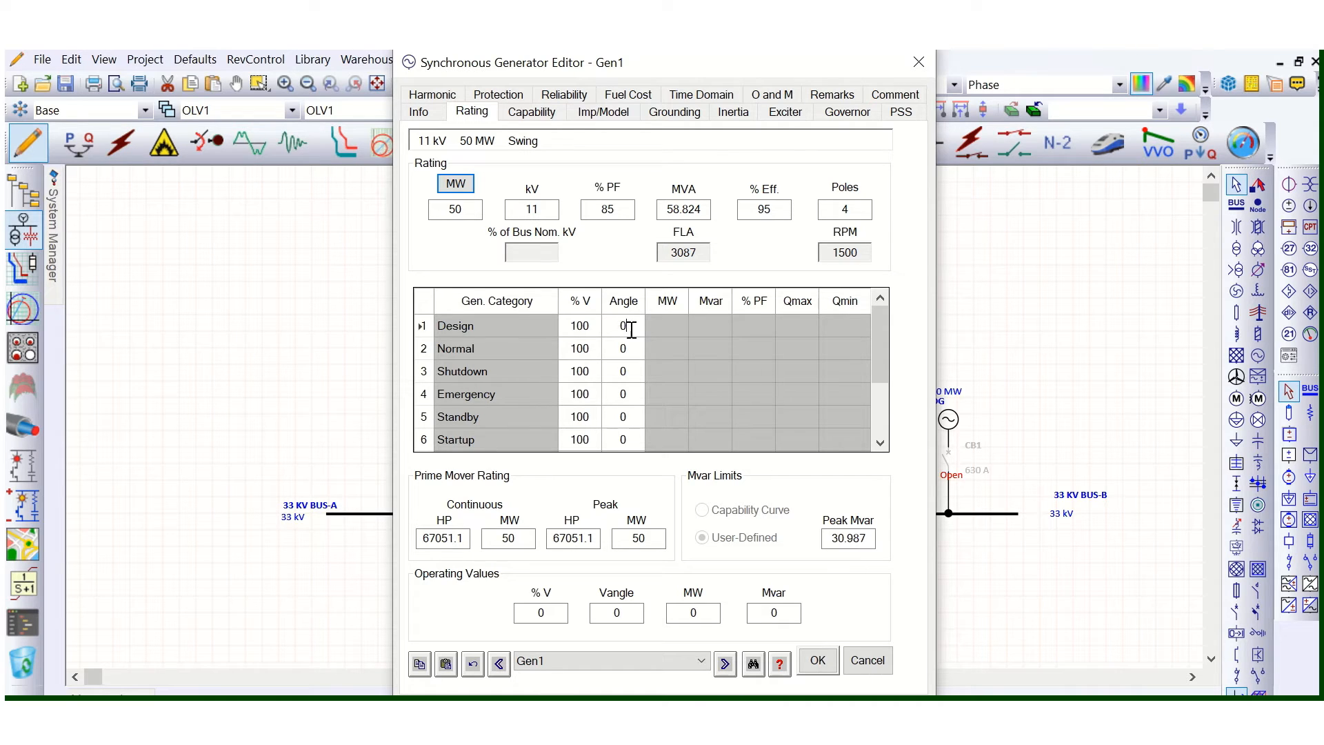
pyautogui.click(674, 328)
pyautogui.click(713, 327)
pyautogui.click(758, 327)
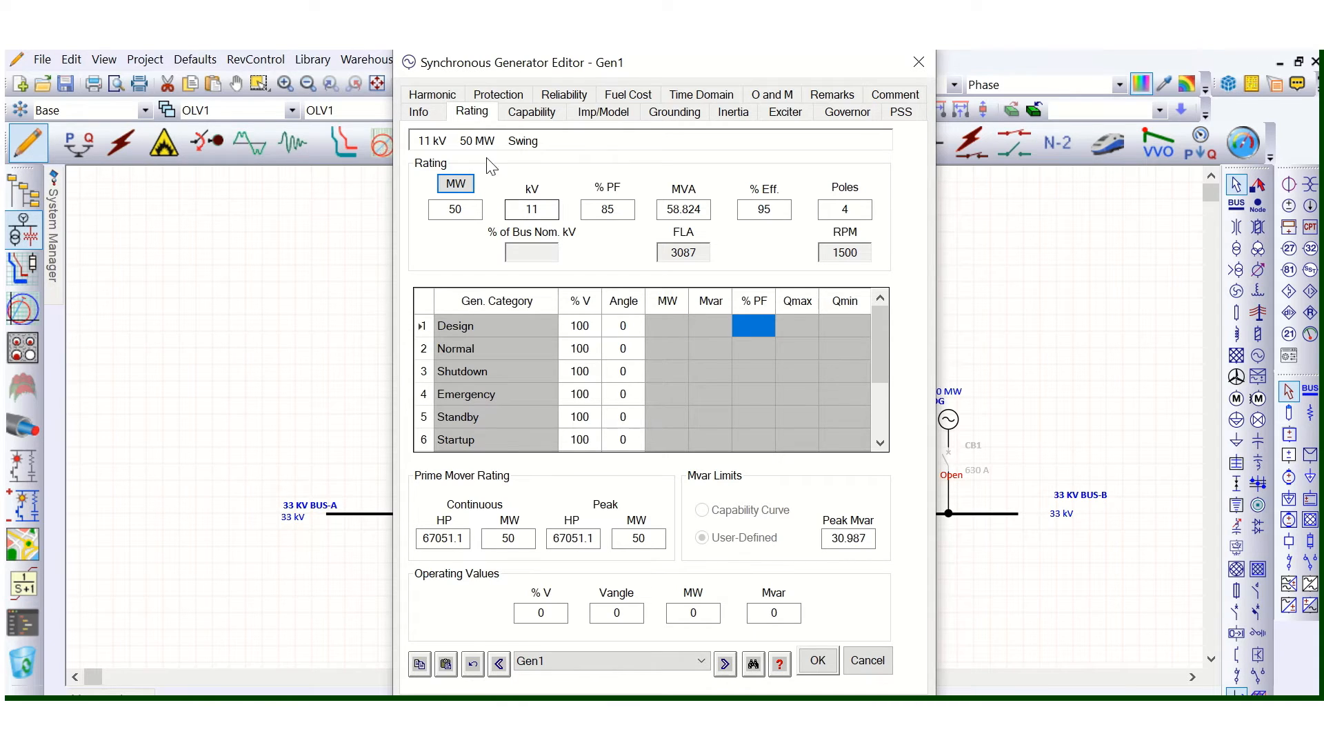
# - Set Gen1's operation mode to Voltage Control and review its rating values, including the rated power factor
pyautogui.click(422, 114)
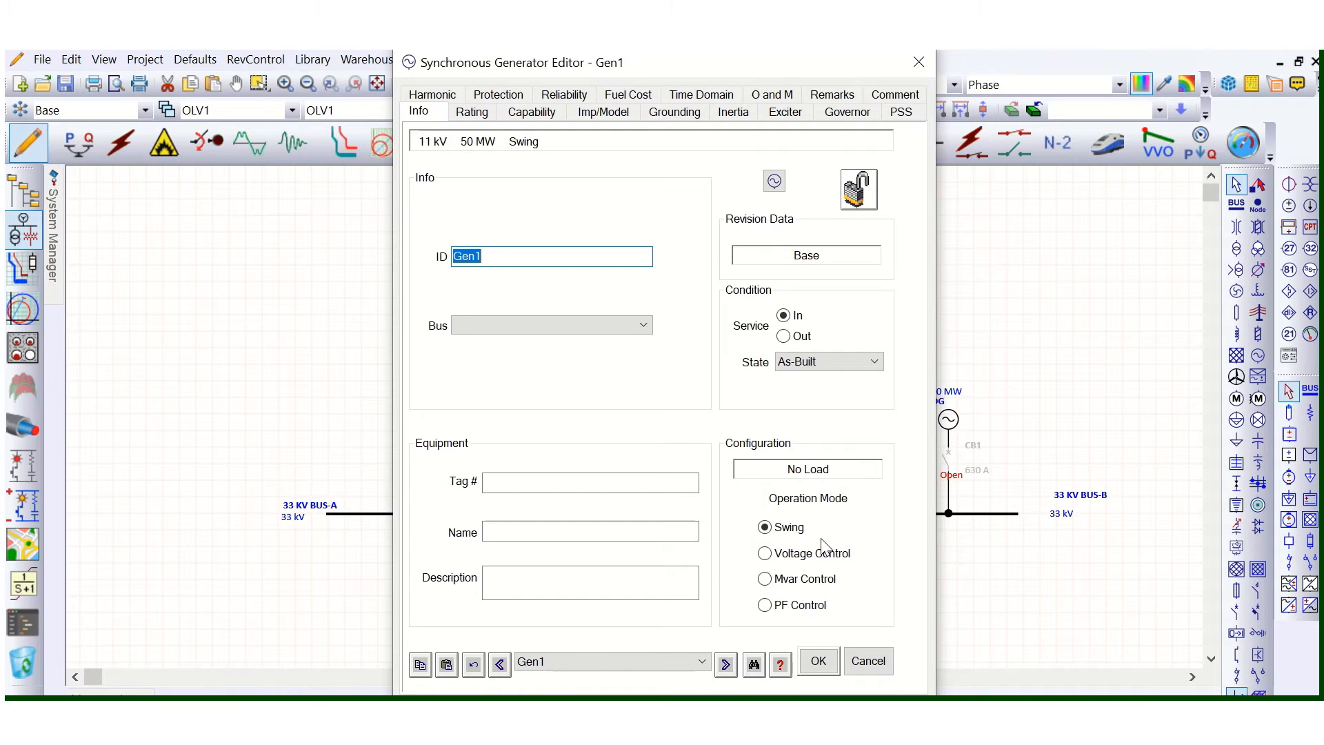
pyautogui.click(766, 554)
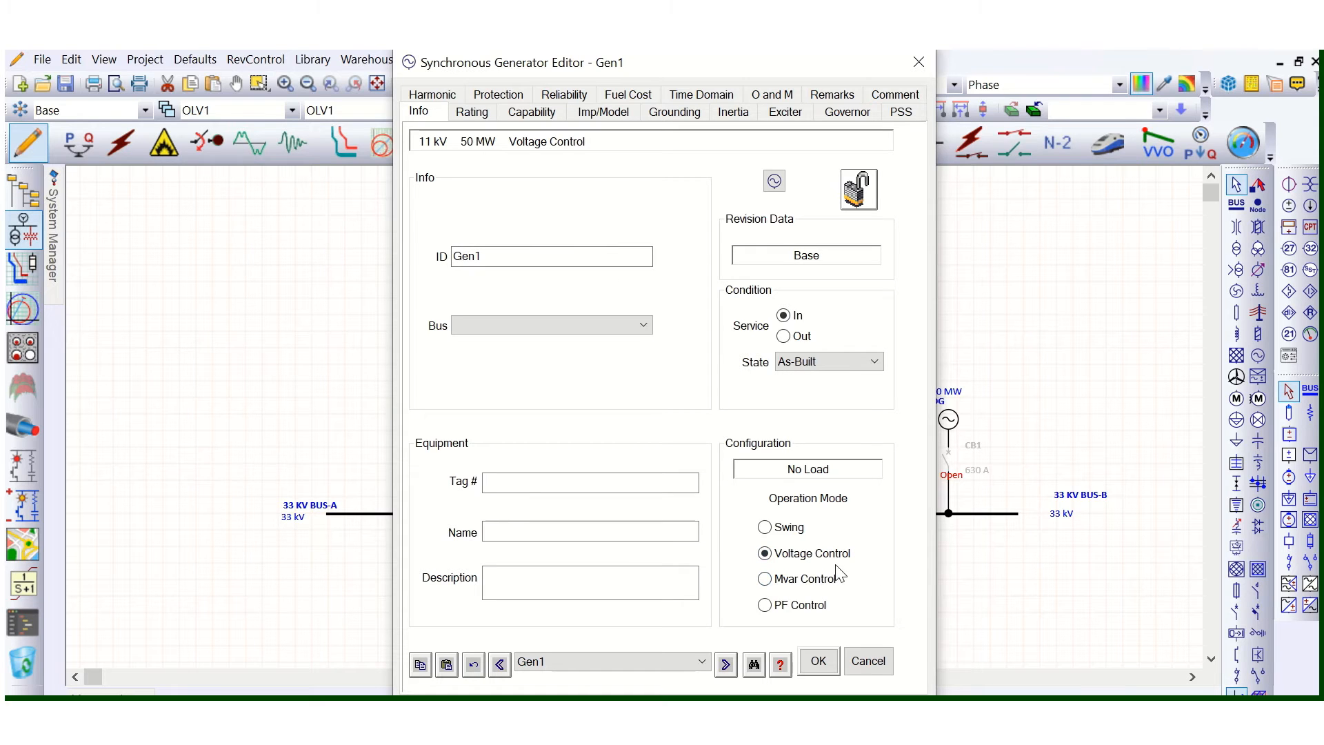
pyautogui.click(470, 116)
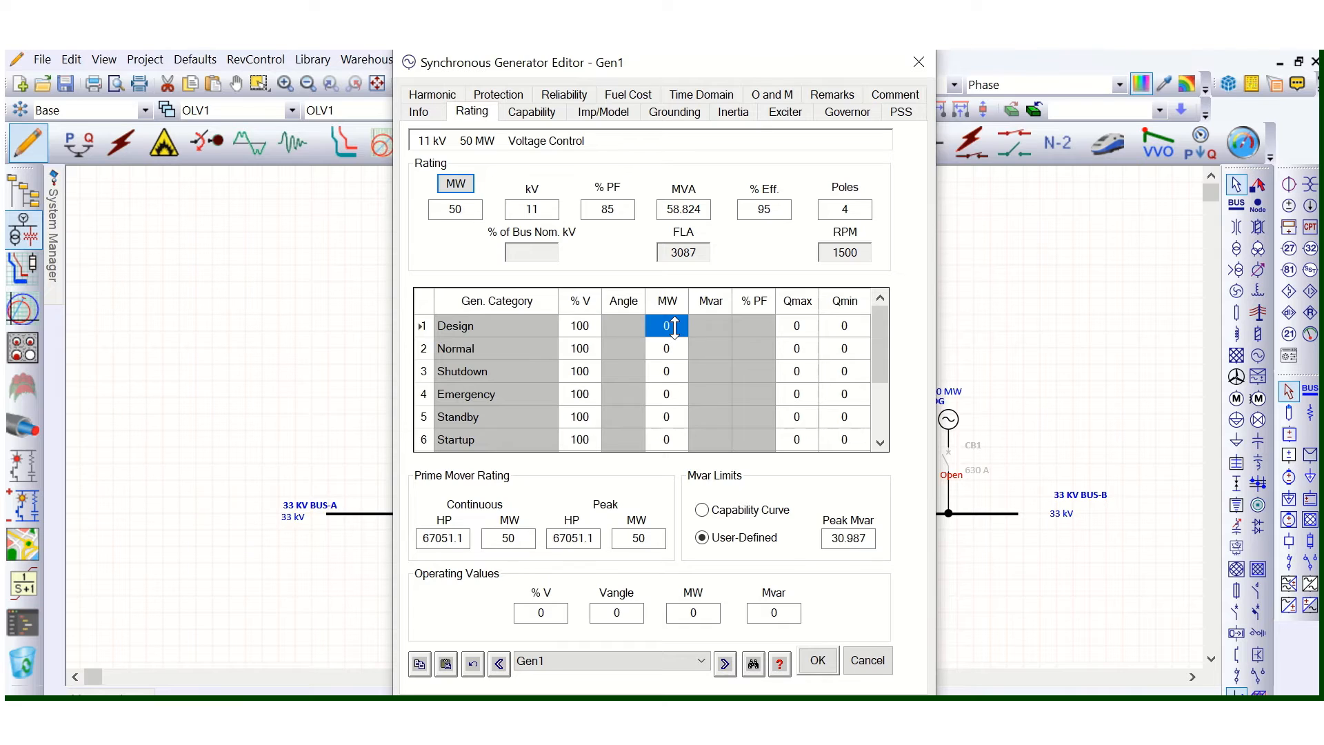
pyautogui.click(612, 208)
# - Set the minimum real power Pmin to 10 MW on Gen1's capability curve
pyautogui.click(529, 113)
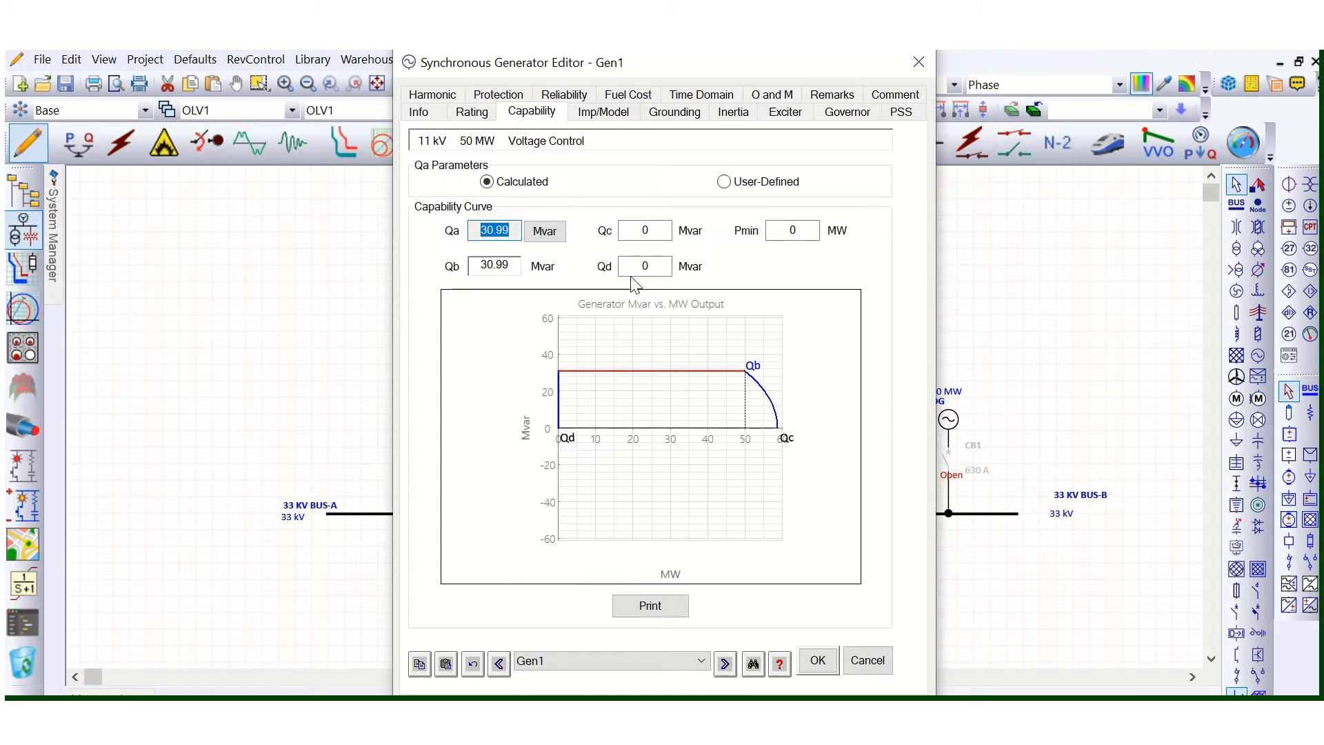
pyautogui.click(799, 231)
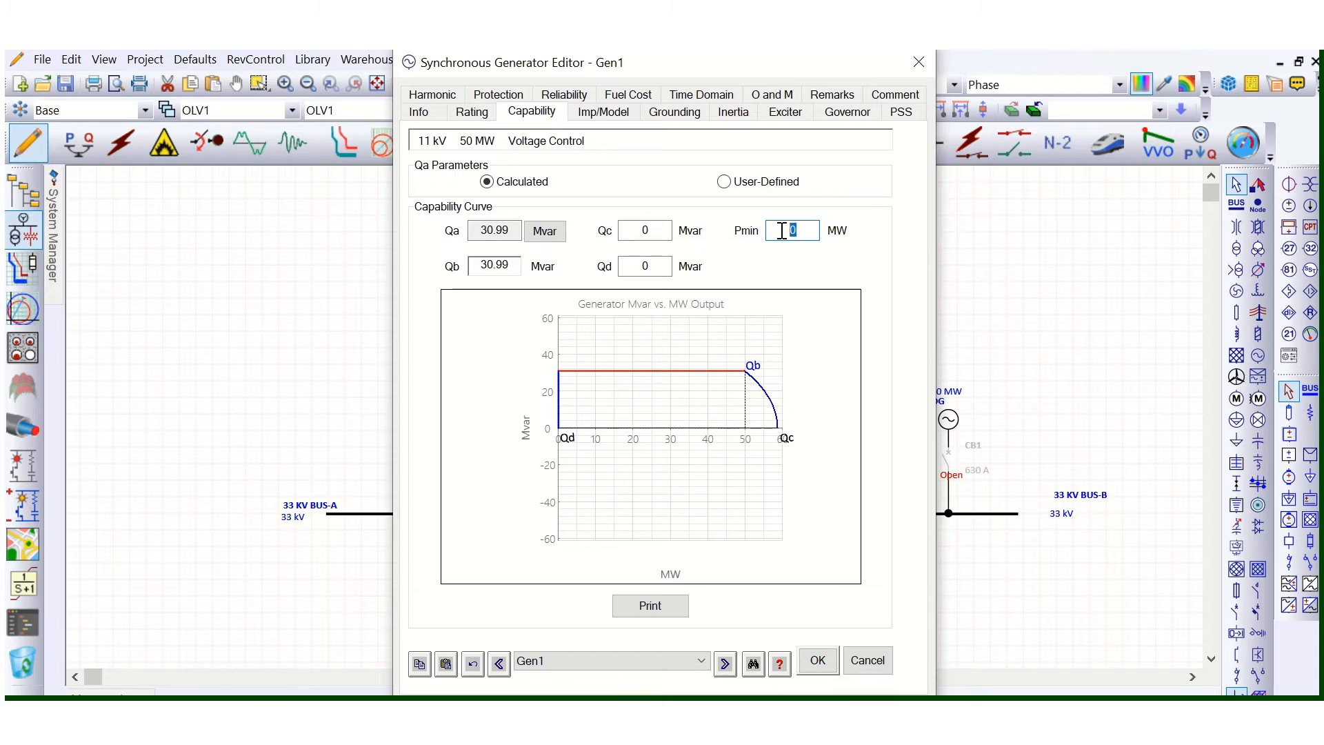
pyautogui.write('10')
pyautogui.press('Tab')
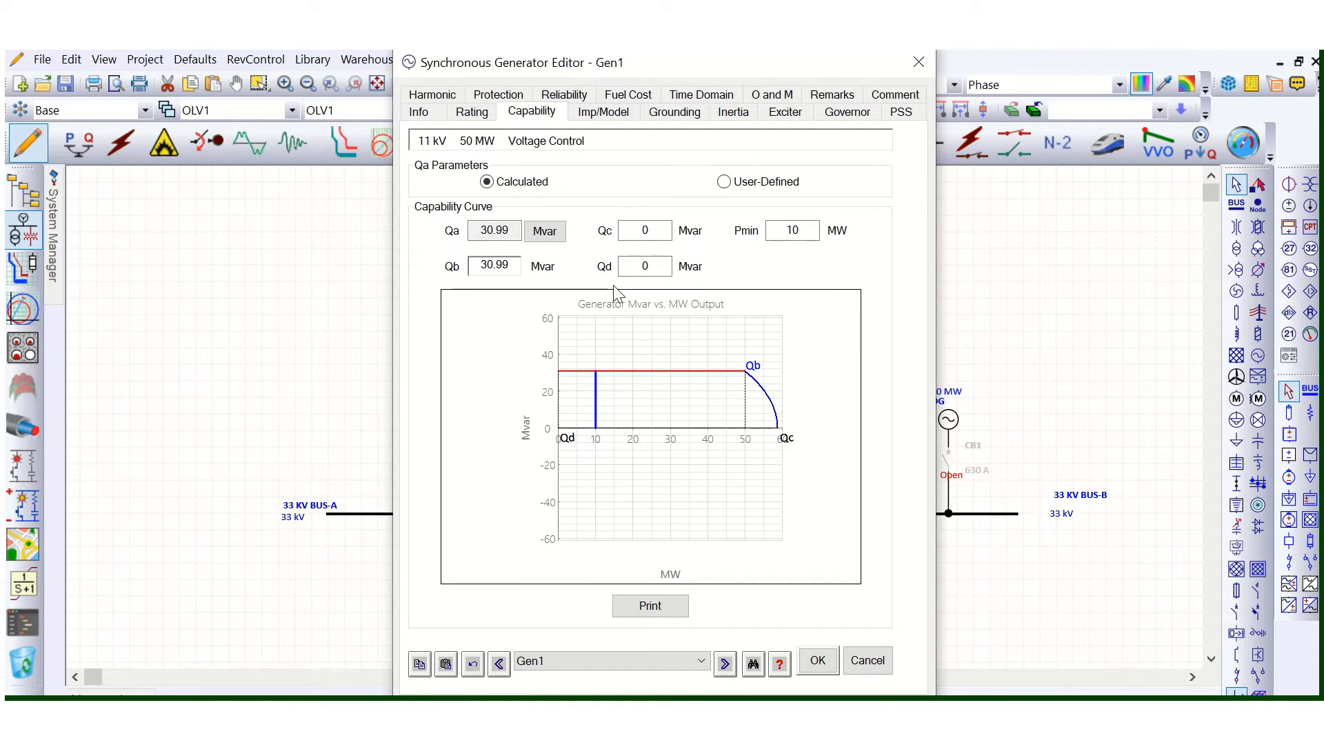
# - Open the help topic on the generator editor's Capability page, enlarge it to full screen and examine the example's Pmin and curve
pyautogui.click(780, 663)
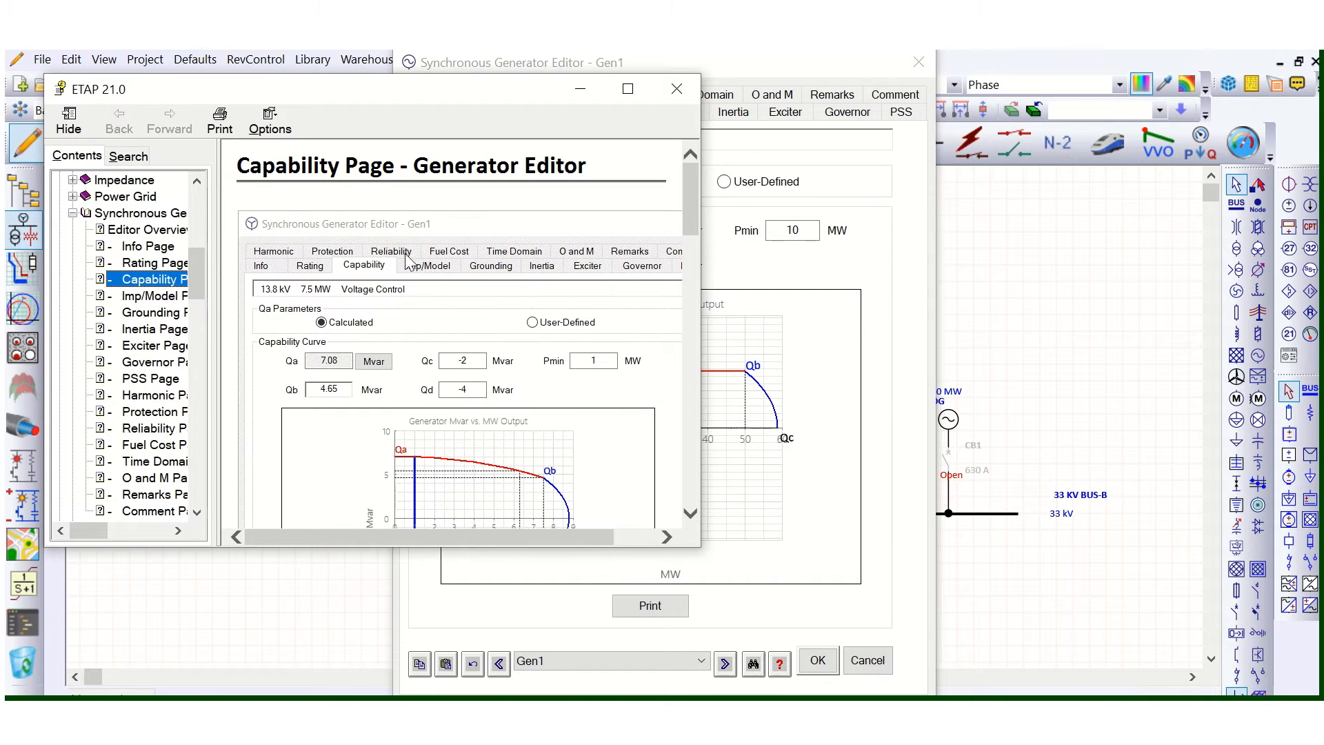
pyautogui.click(628, 90)
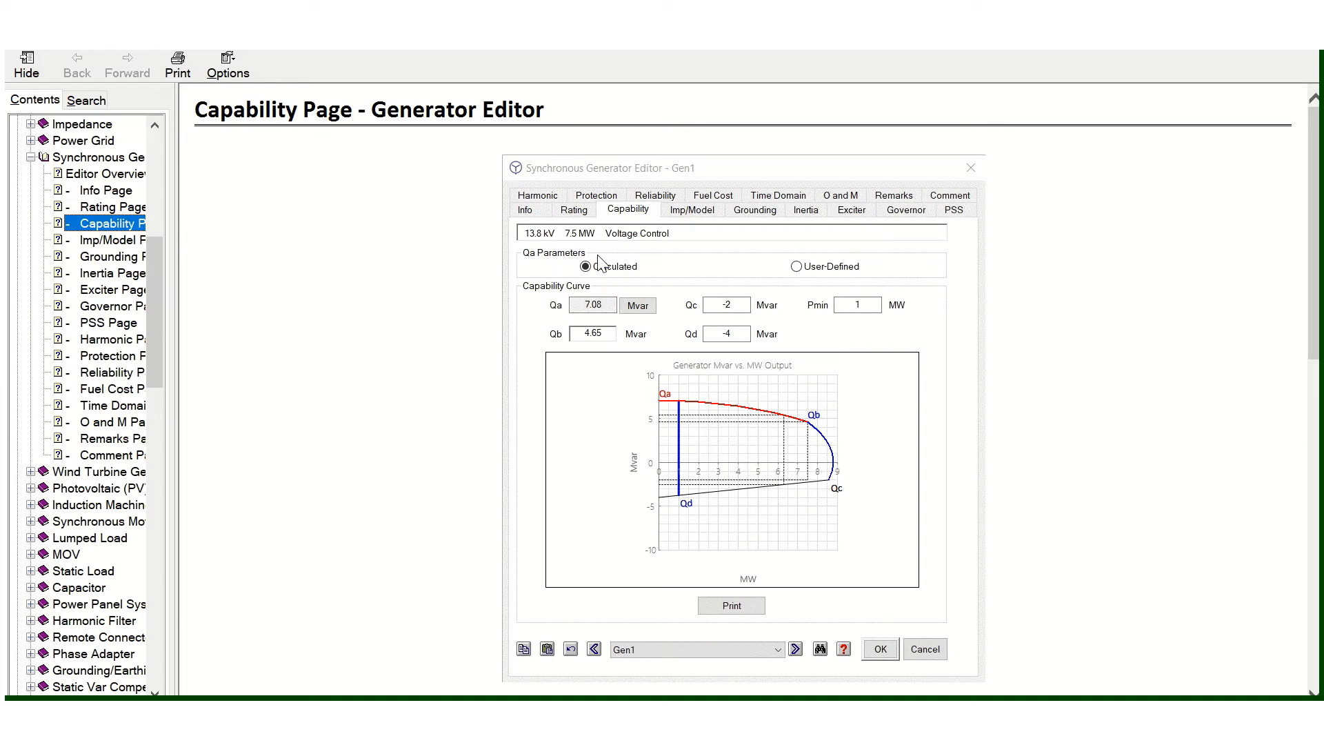
pyautogui.click(862, 314)
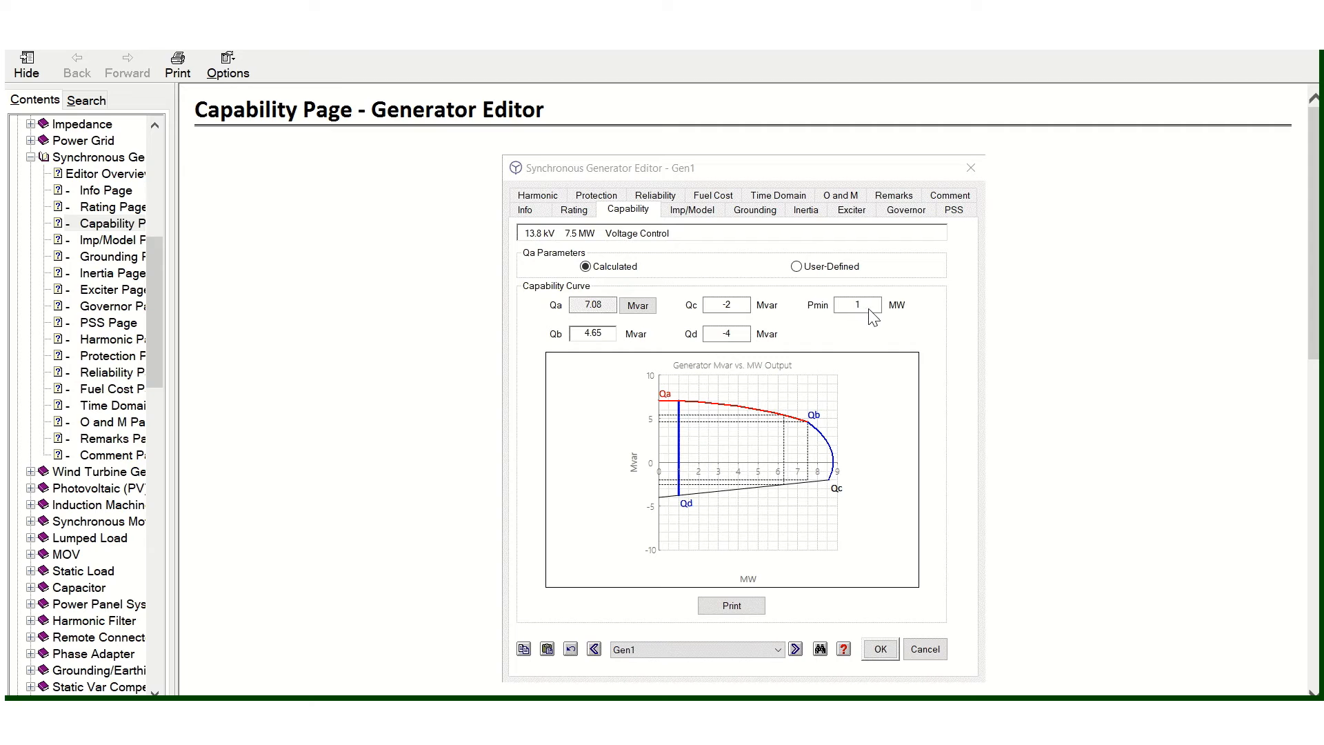
# - Read the Capability page help text on the steady-state operating region and the Qmax and Qmin reactive power limits
pyautogui.scroll(-5, 800, 428)
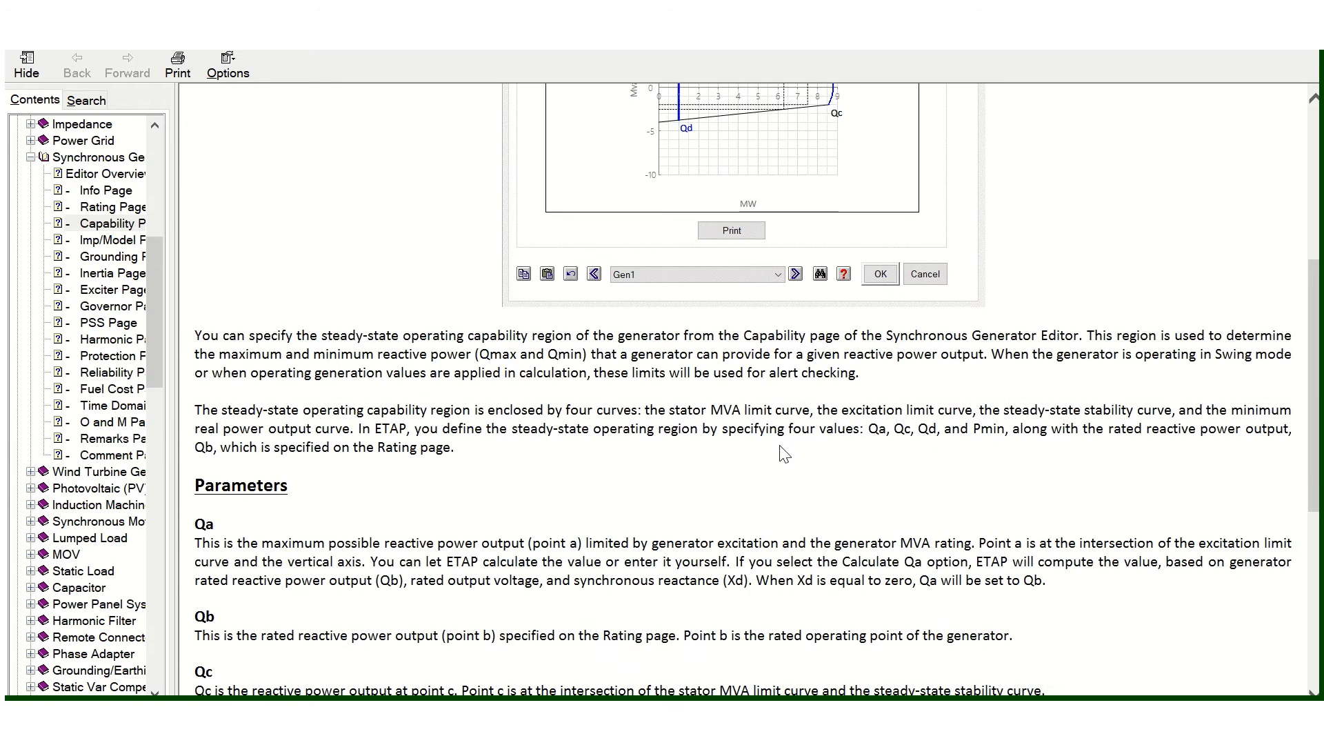
pyautogui.scroll(-1, 784, 453)
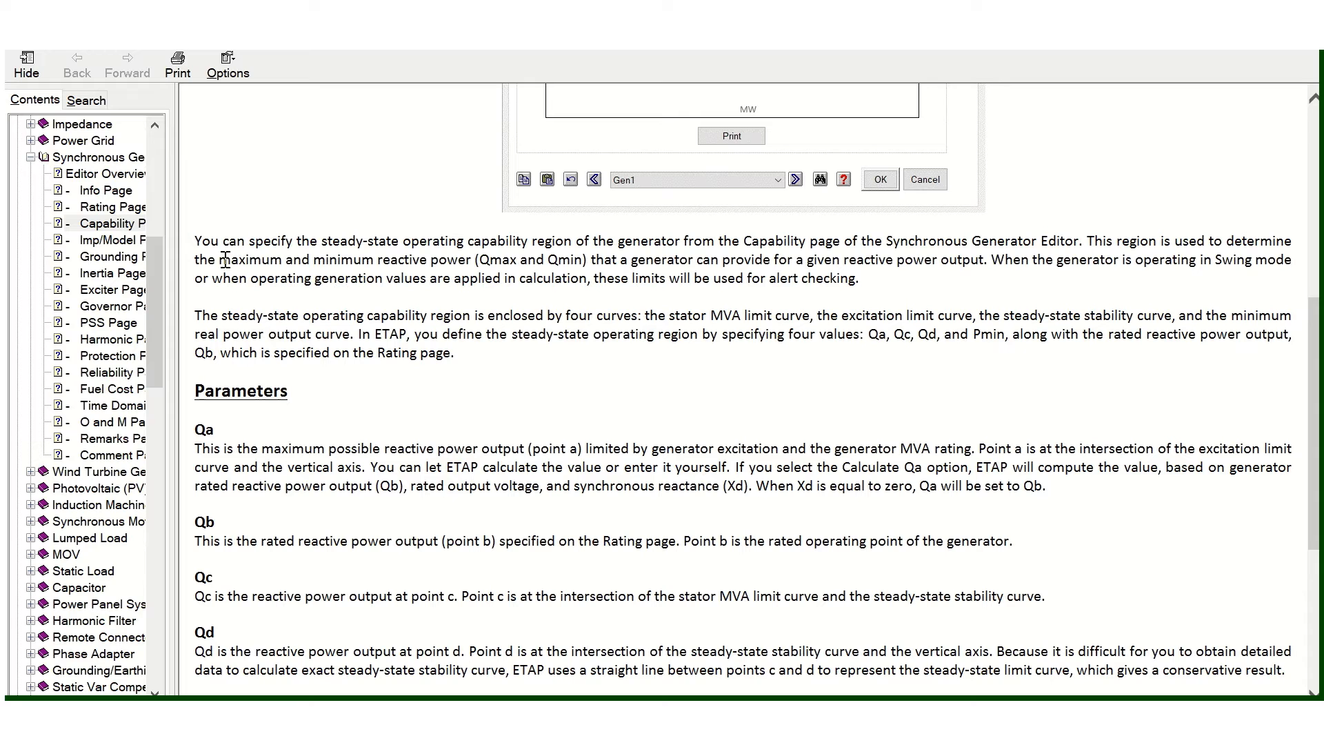
pyautogui.moveTo(222, 260); pyautogui.dragTo(619, 263)
pyautogui.scroll(5, 726, 424)
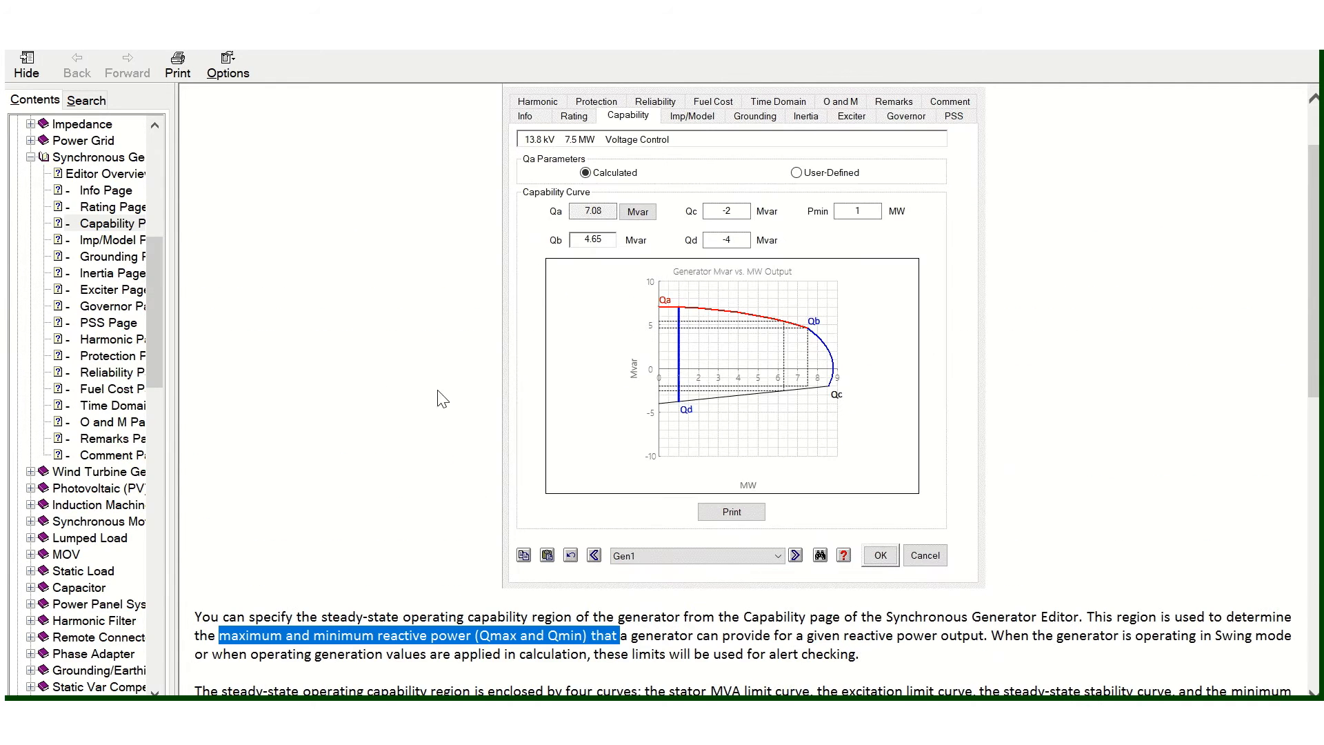
pyautogui.scroll(-5, 811, 524)
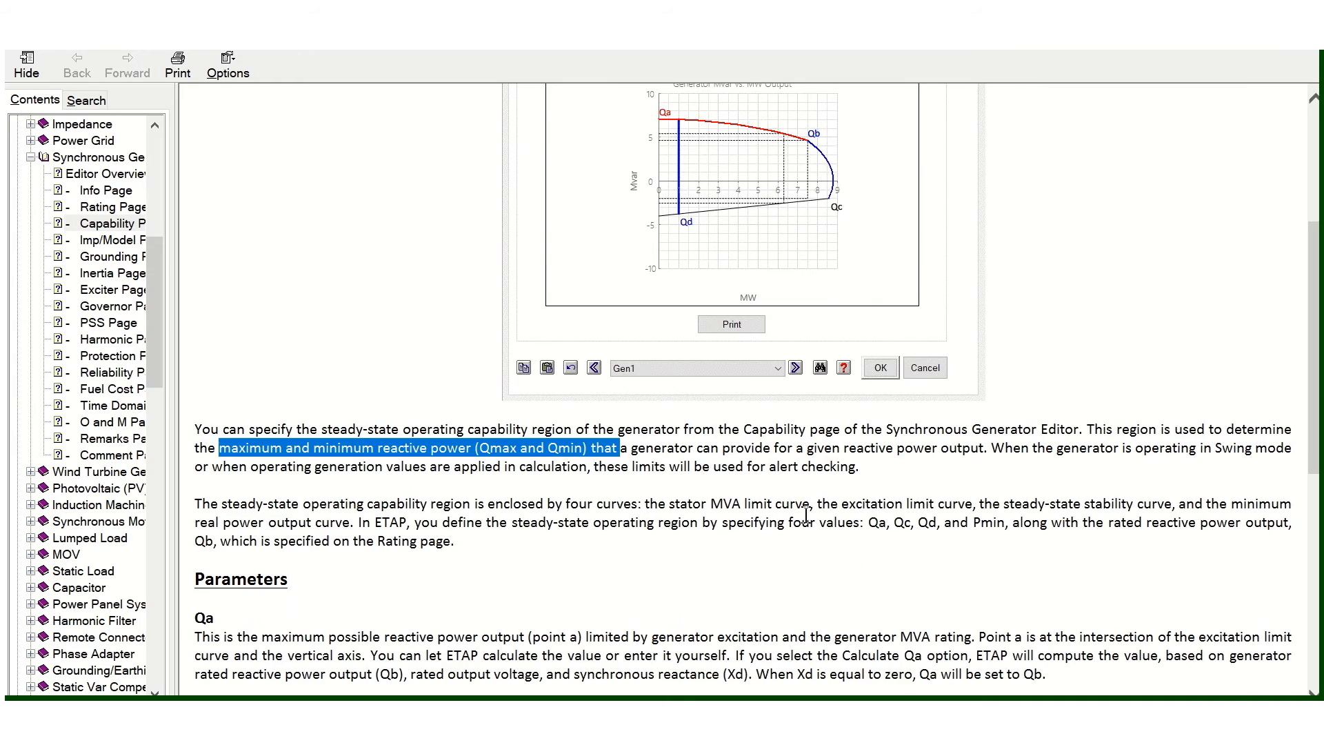
pyautogui.click(777, 271)
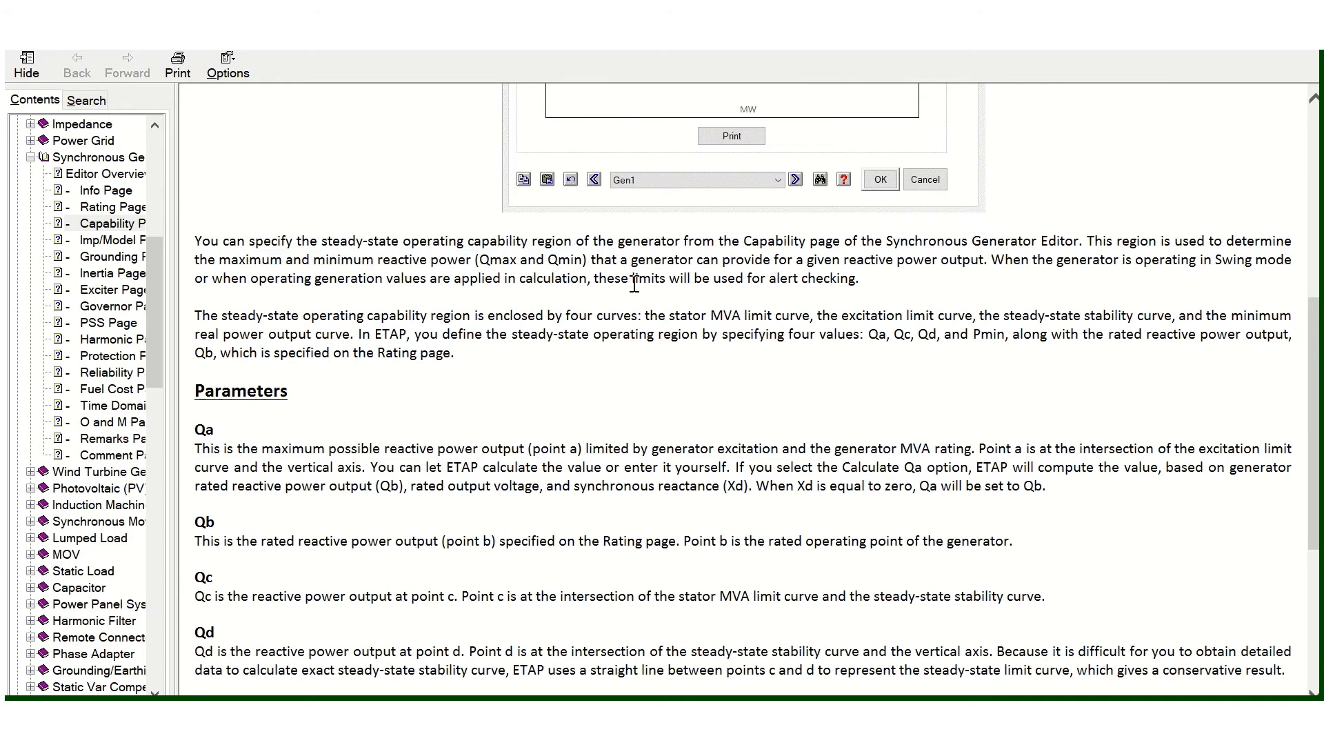
# - Read the help definitions of the Qa, Qb, Qc, Qd and Pmin parameters and return to Gen1's editor
pyautogui.scroll(-4, 334, 339)
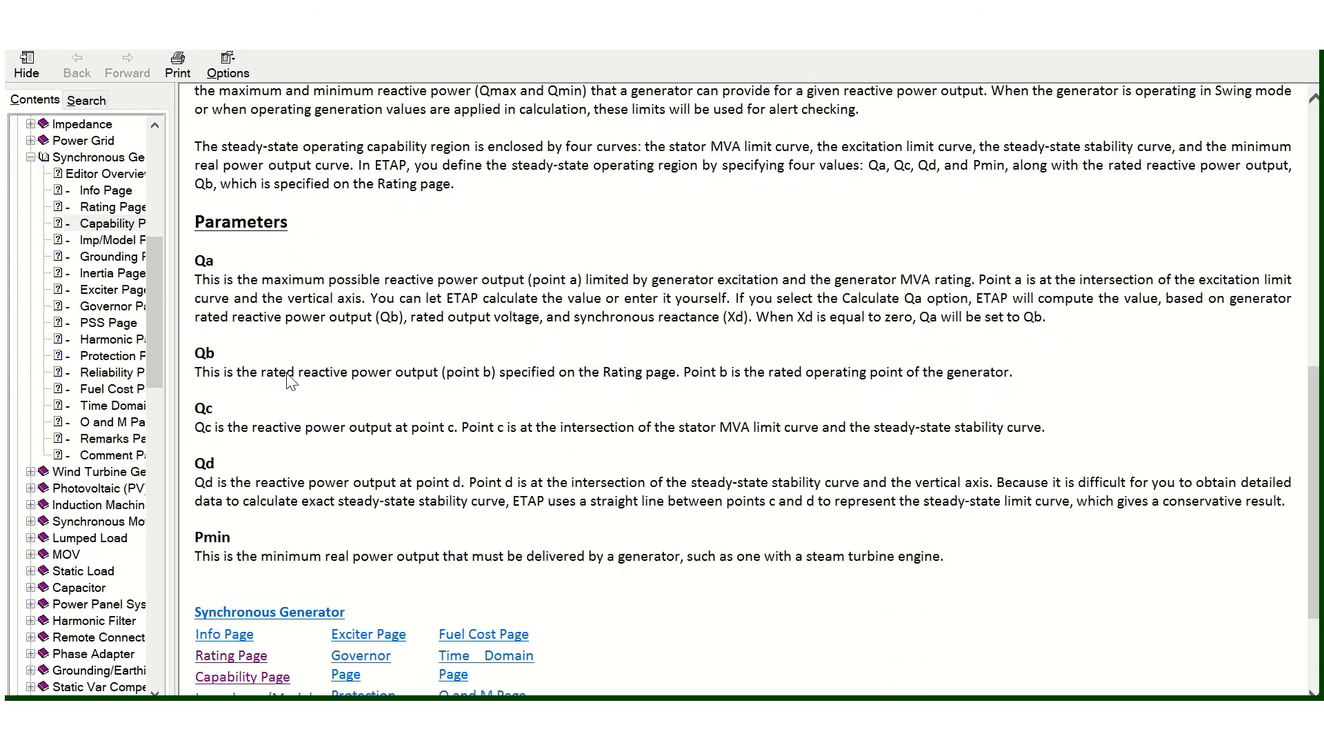
pyautogui.scroll(1, 295, 358)
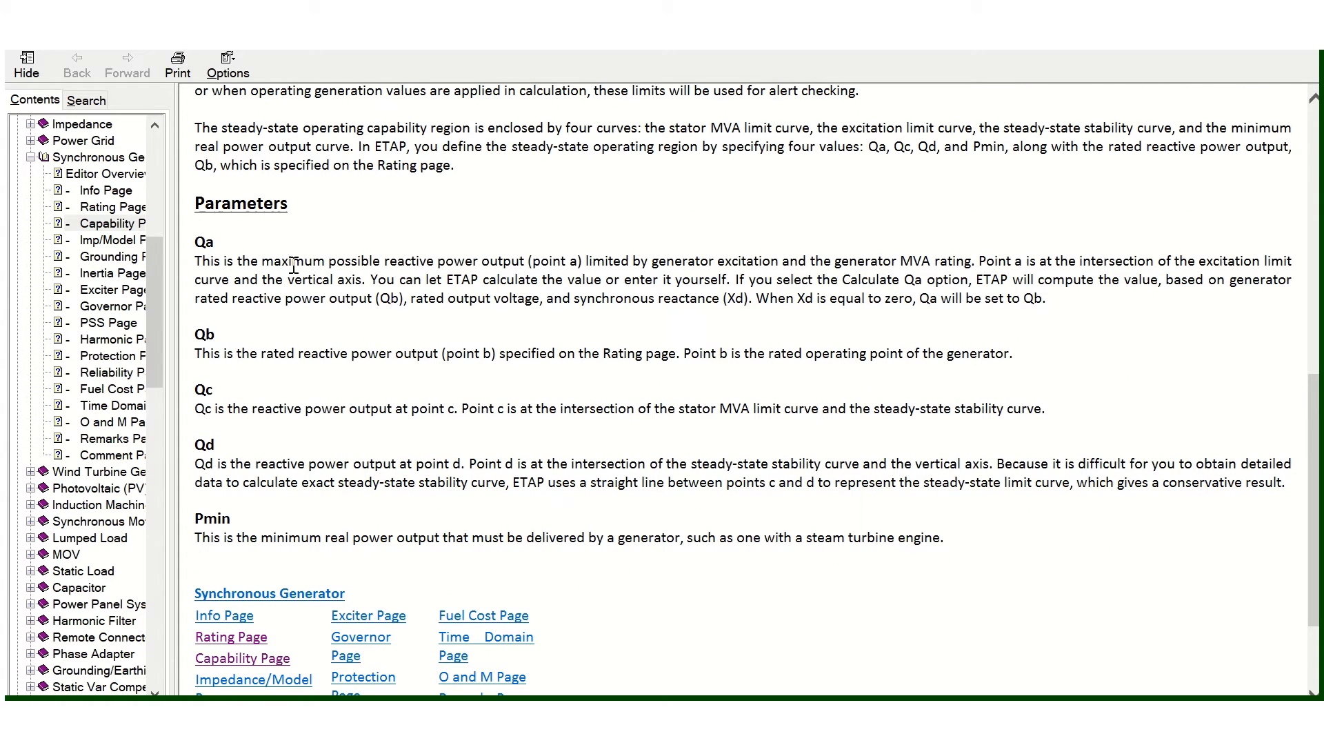
pyautogui.moveTo(302, 268); pyautogui.dragTo(395, 498)
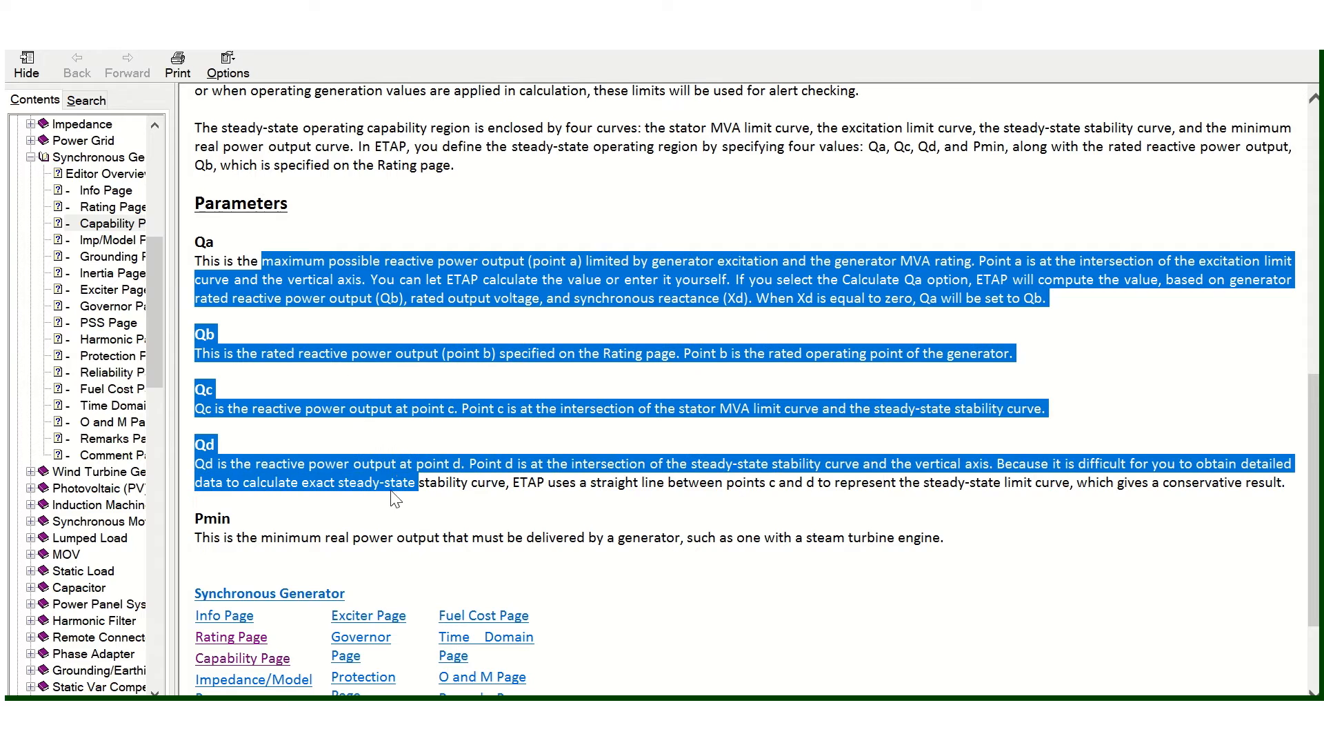
pyautogui.moveTo(283, 538); pyautogui.dragTo(479, 543)
pyautogui.click(643, 543)
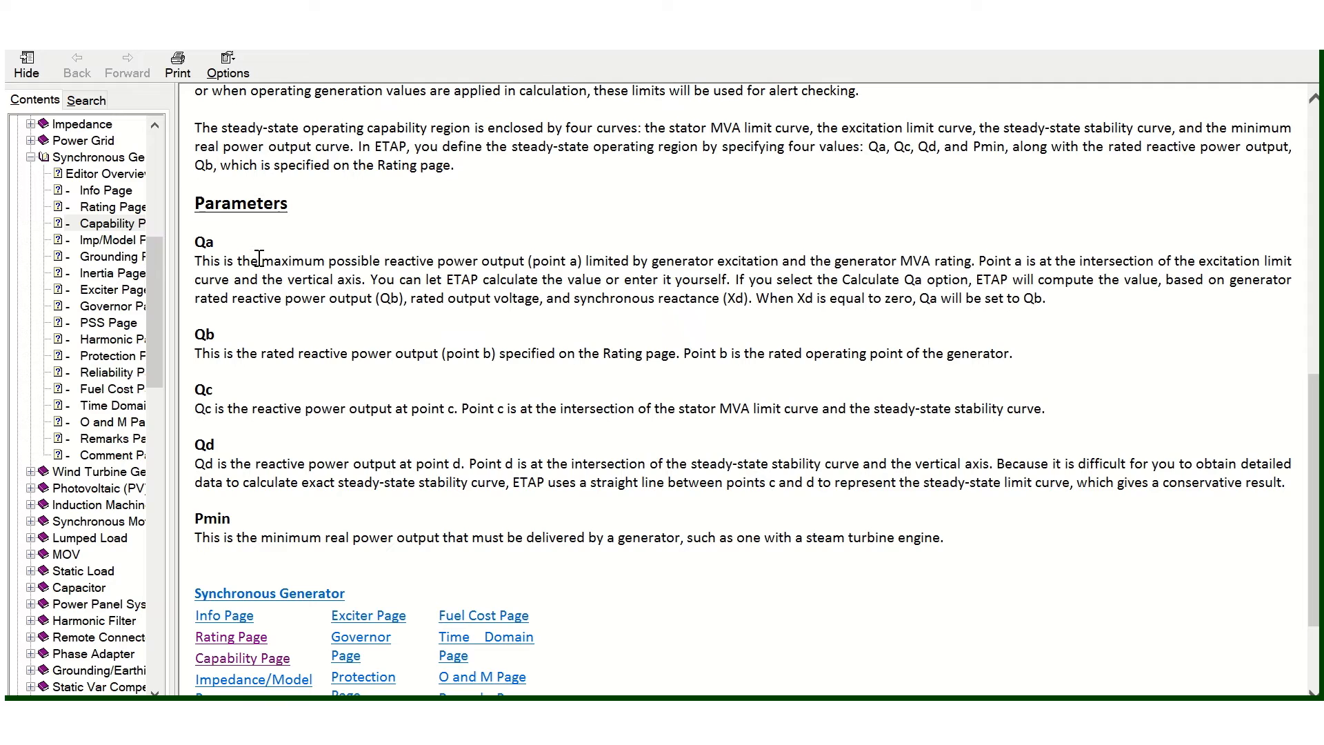
pyautogui.moveTo(259, 258); pyautogui.dragTo(330, 461)
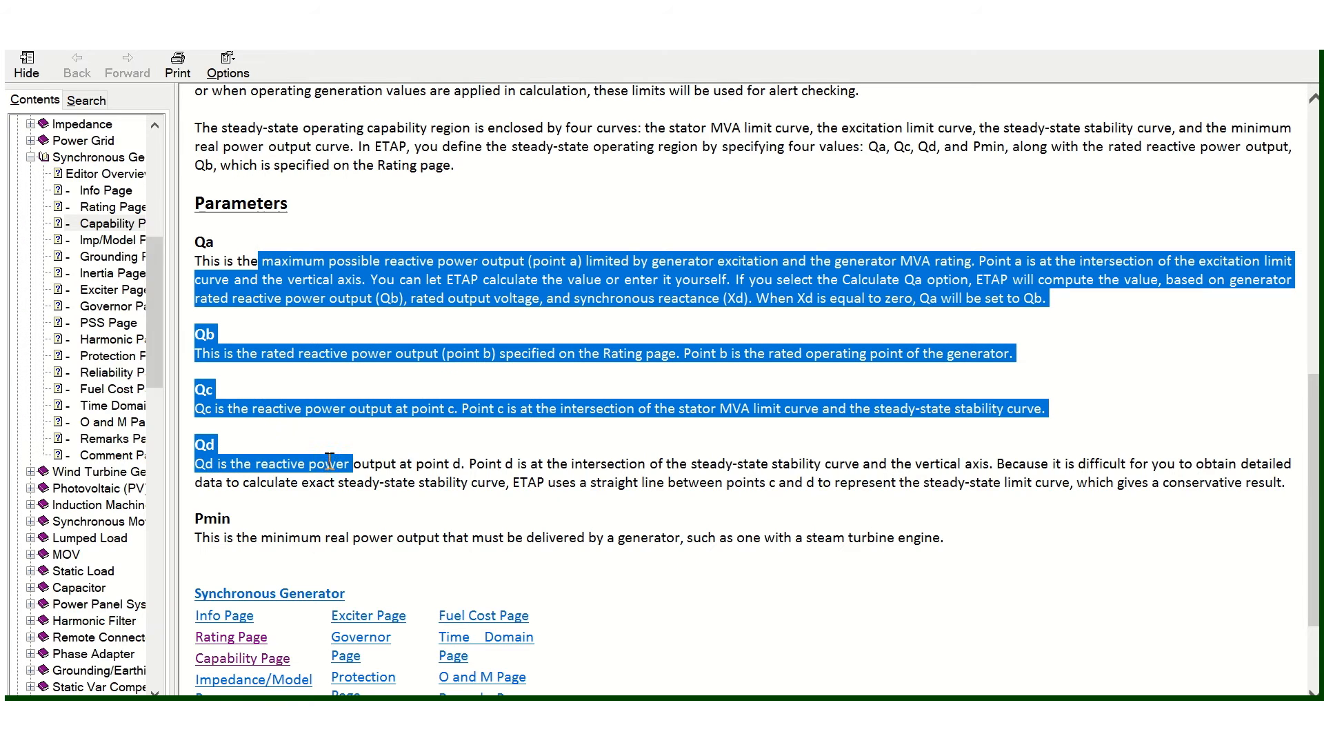
pyautogui.click(427, 319)
pyautogui.click(1303, 60)
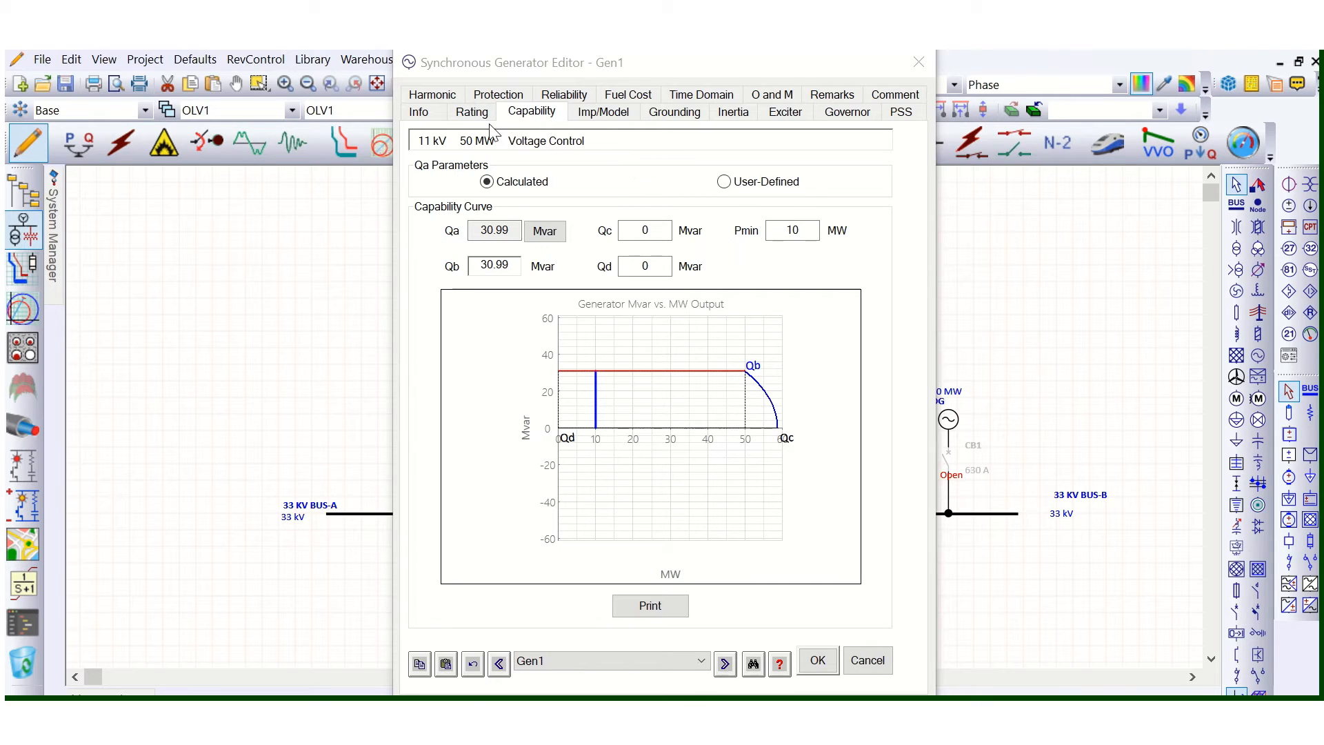
# - Try a minimum real power Pmin of 20 MW on Gen1's capability curve
pyautogui.click(814, 231)
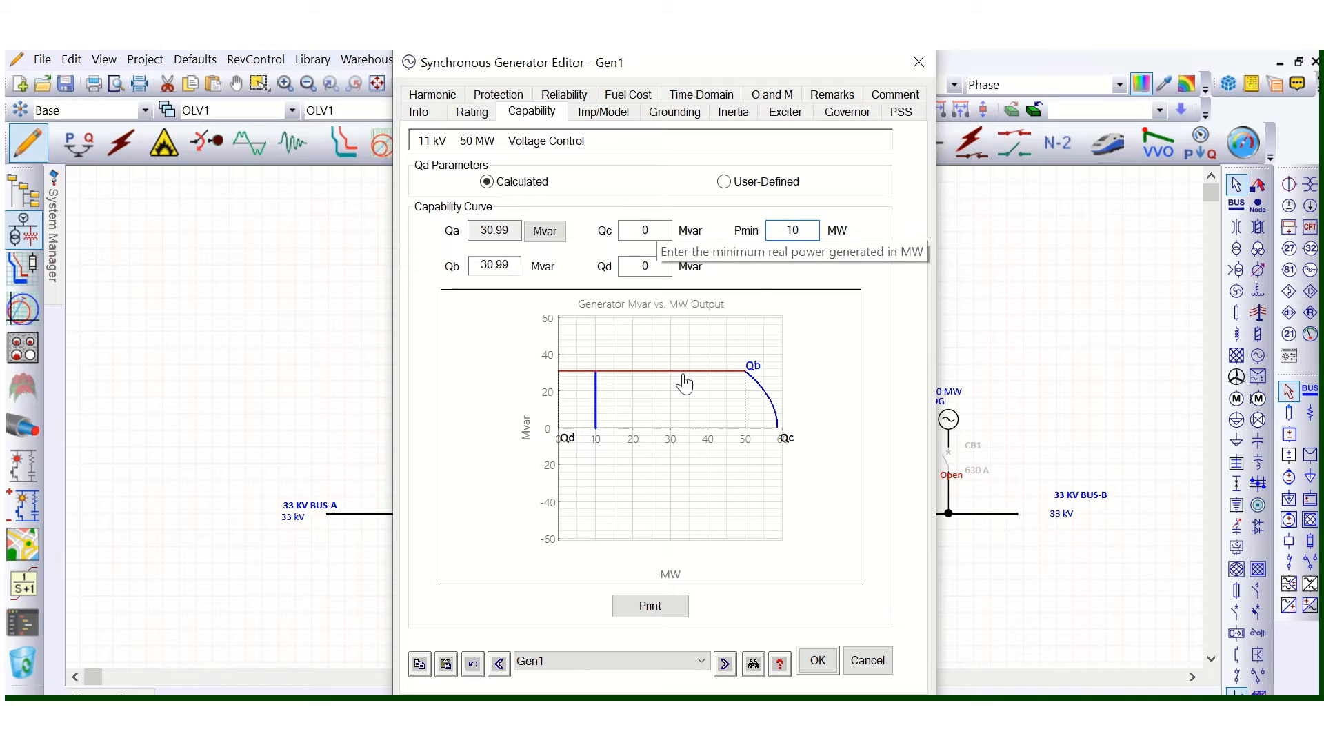
pyautogui.moveTo(598, 439)
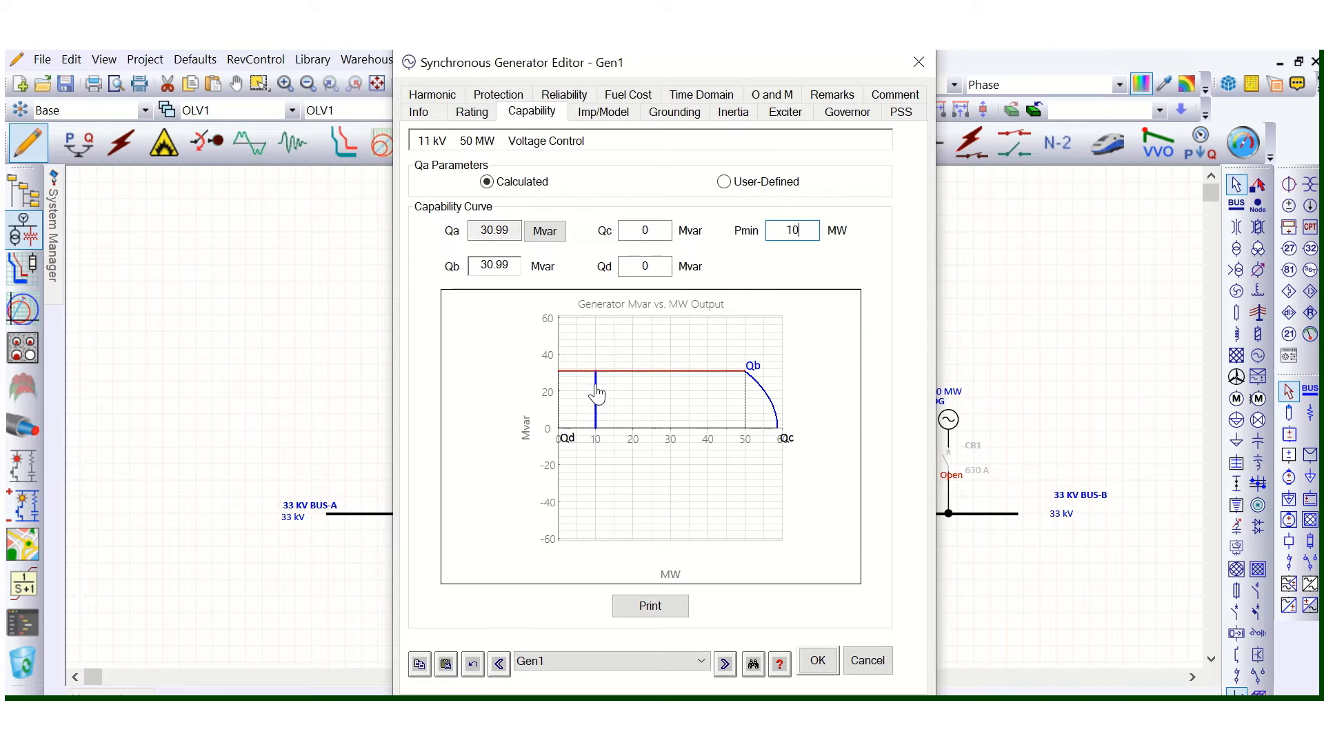
pyautogui.moveTo(812, 230); pyautogui.dragTo(784, 232)
pyautogui.write('20')
pyautogui.click(484, 366)
# - Set Gen1's Pmin back to 10 MW and check the minimum power limit on the capability plot's MW axis
pyautogui.moveTo(802, 230); pyautogui.dragTo(780, 230)
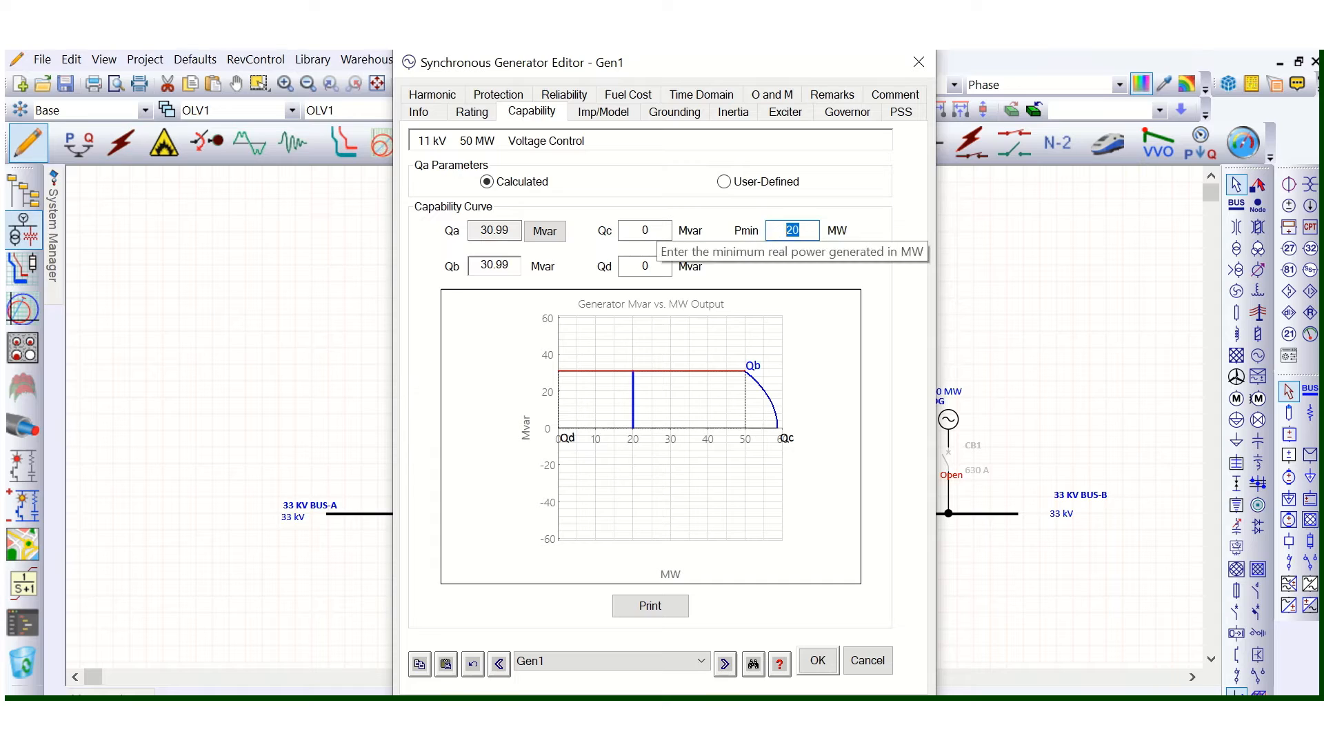
pyautogui.write('10')
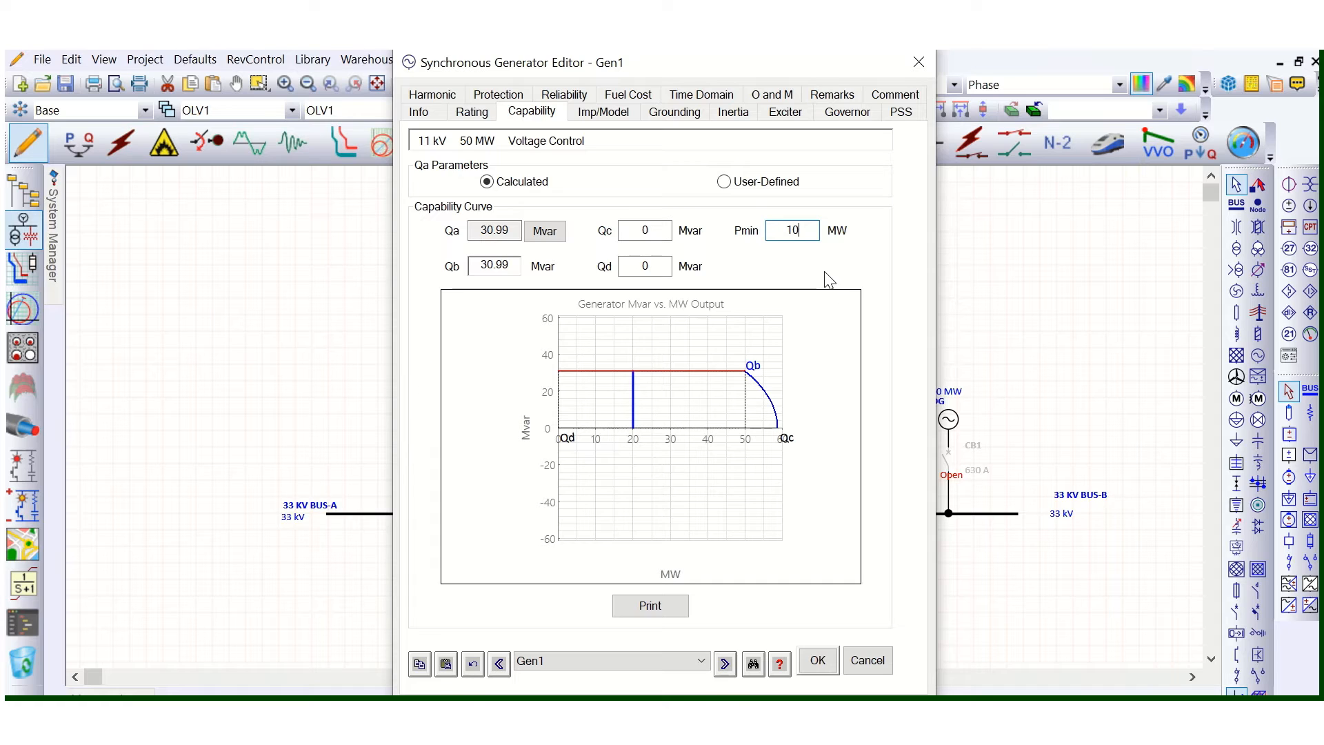
pyautogui.press('Tab')
pyautogui.moveTo(596, 437)
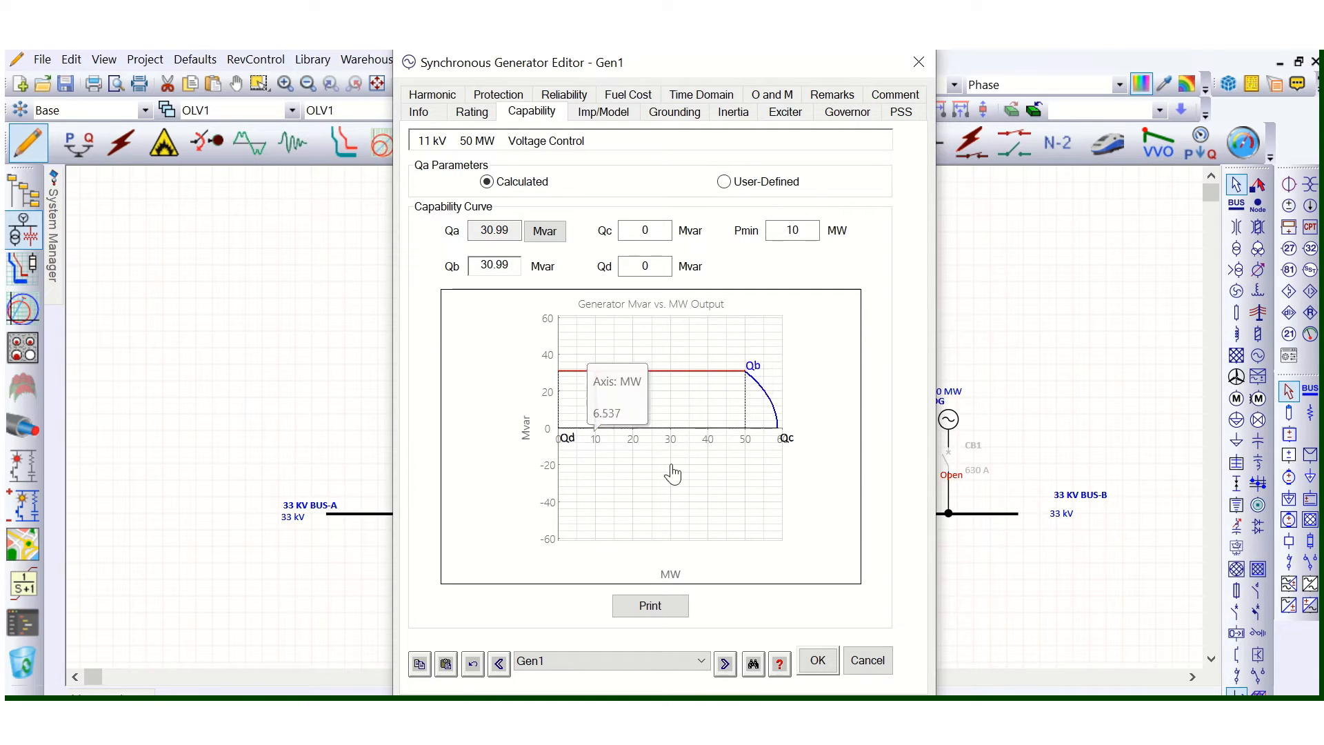
# - Switch to the Generator Capability Curve drawing in Paint to examine the generator's operating limits
pyautogui.moveTo(688, 725)
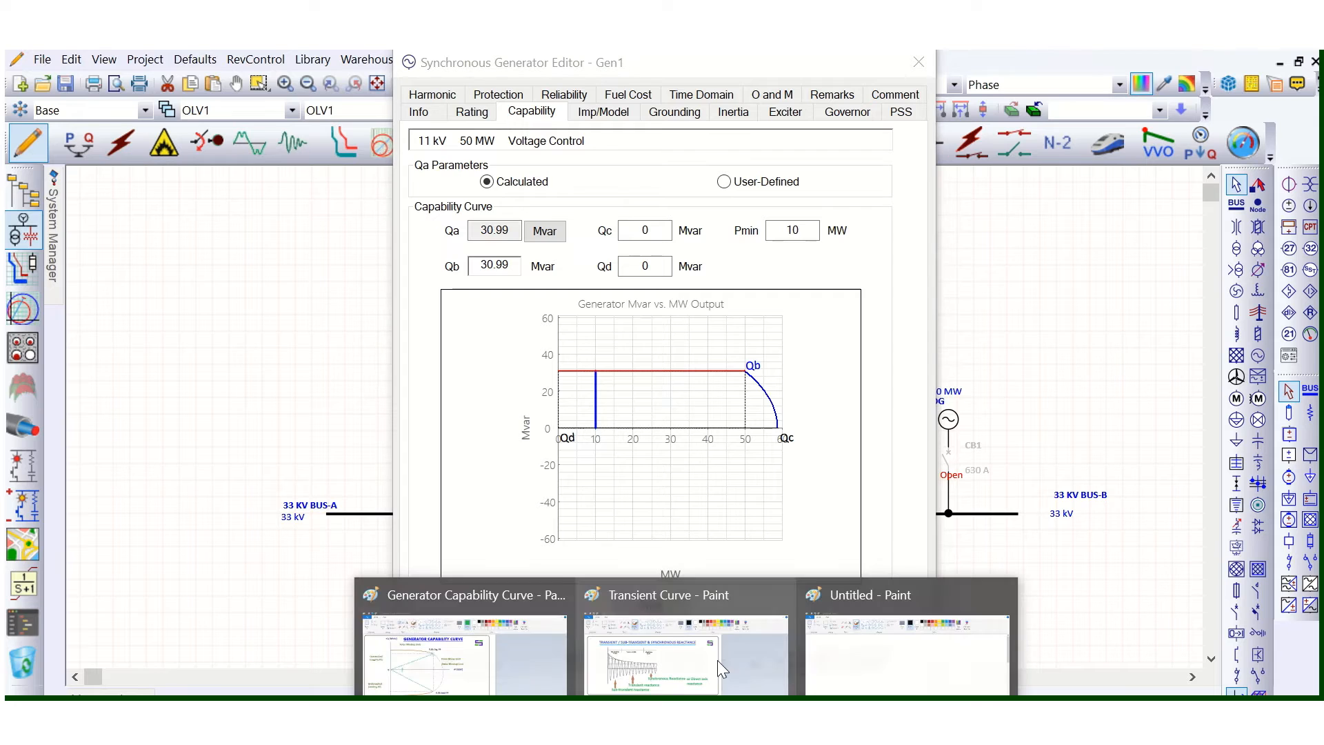
pyautogui.click(574, 620)
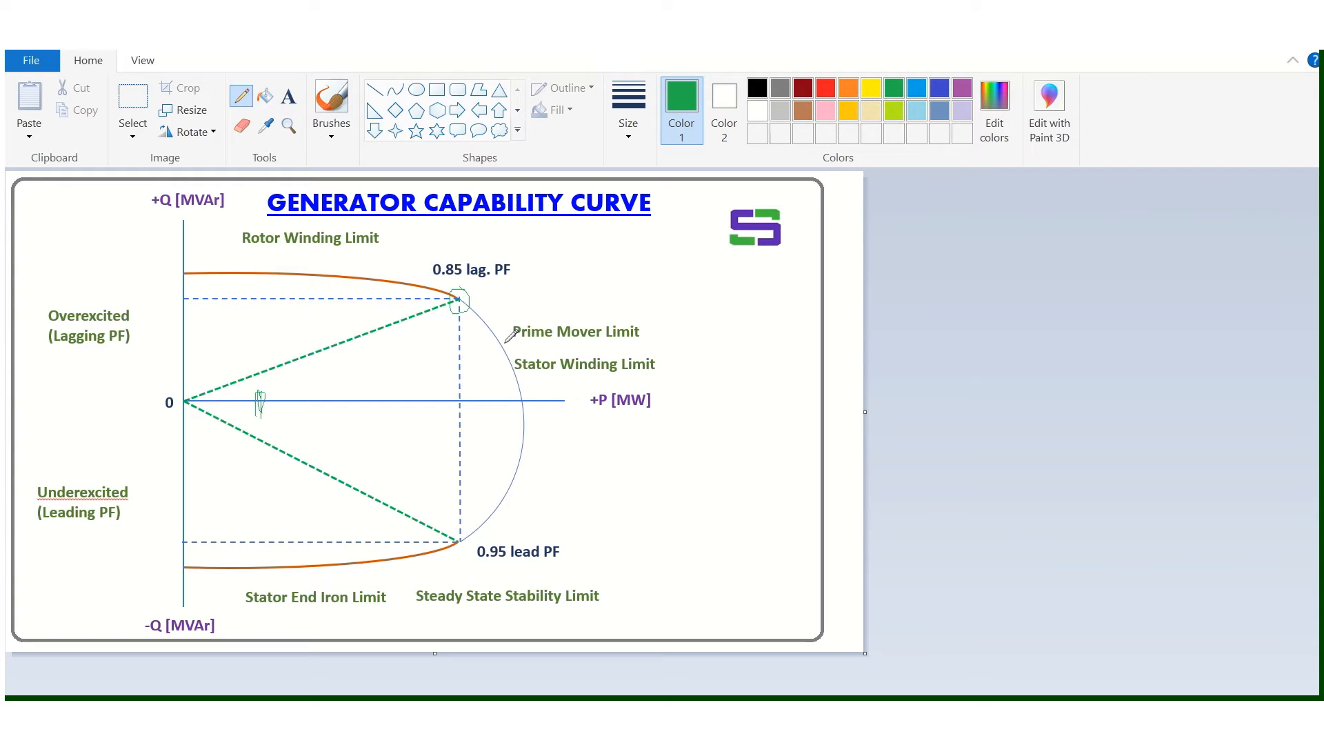
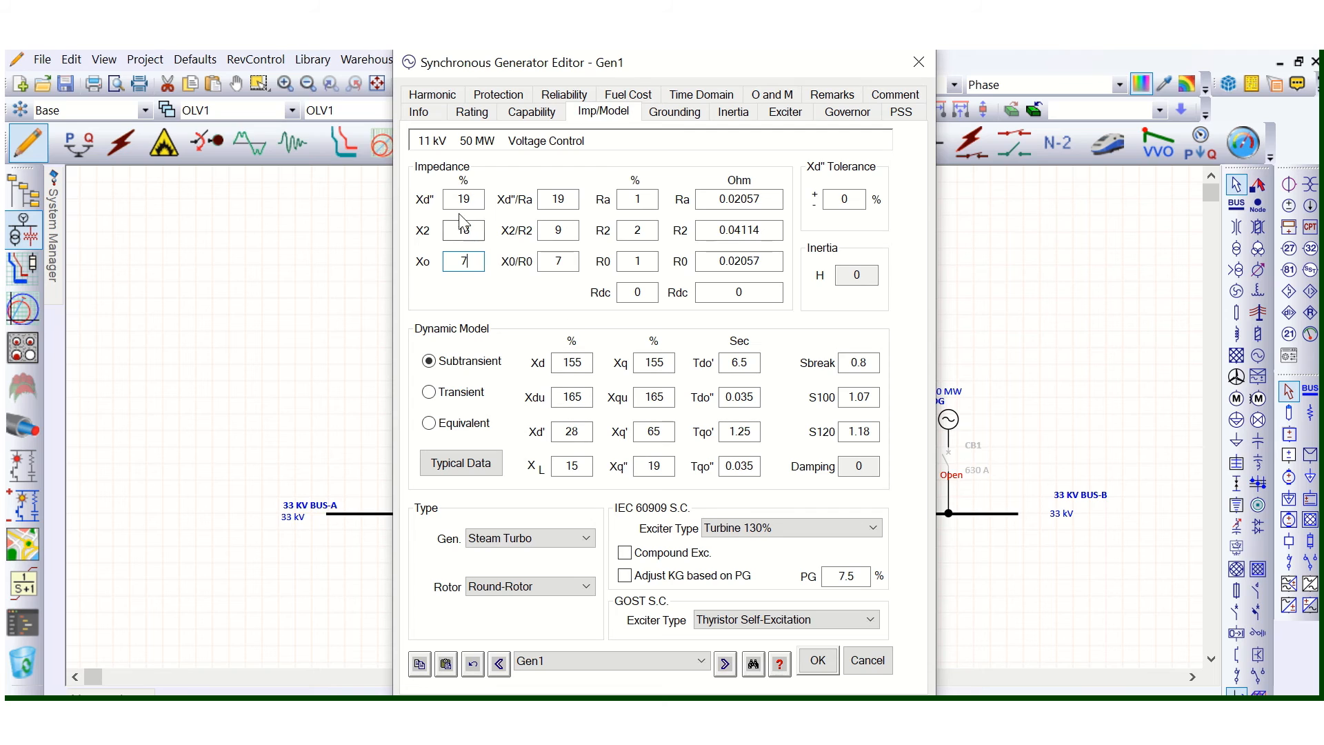
pyautogui.hotkey('shift', 'Tab')
# - Review Gen1's inertia, governor, exciter and rating data, and close the generator editor without saving changes
pyautogui.click(720, 113)
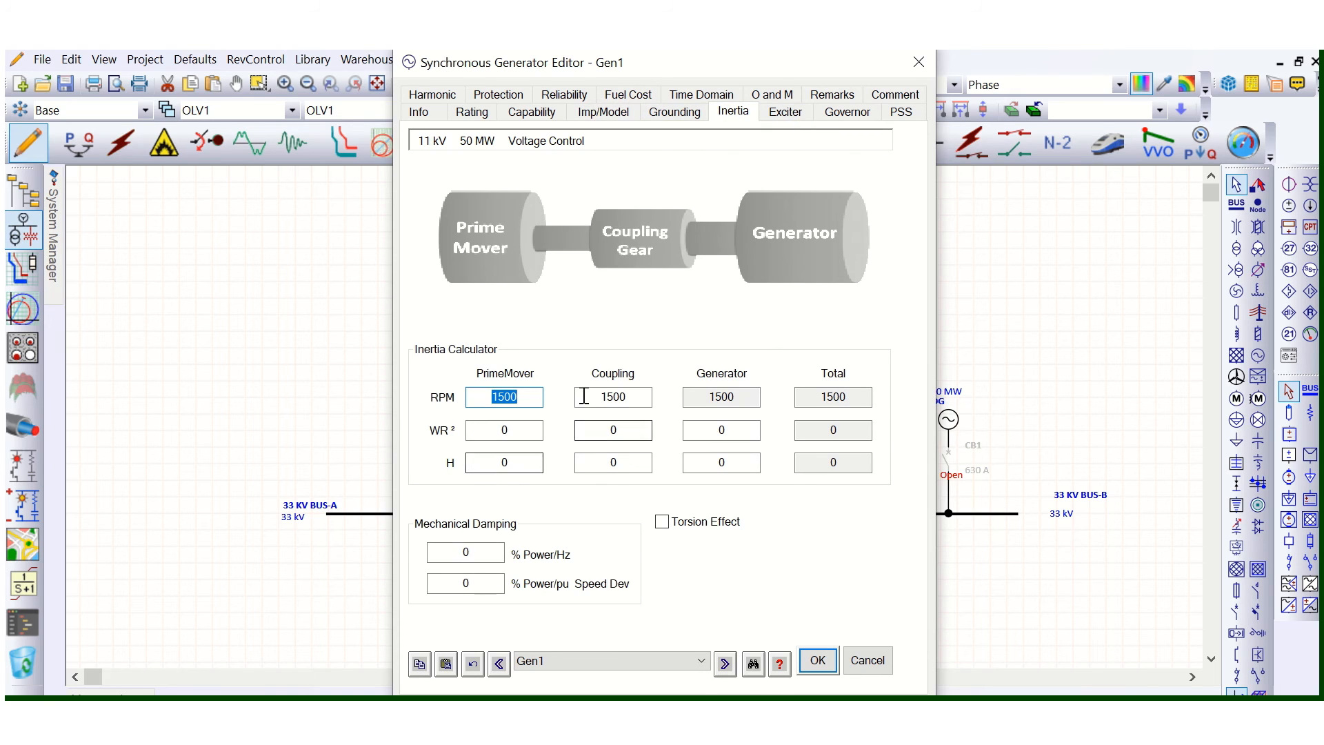
pyautogui.click(793, 123)
pyautogui.click(849, 128)
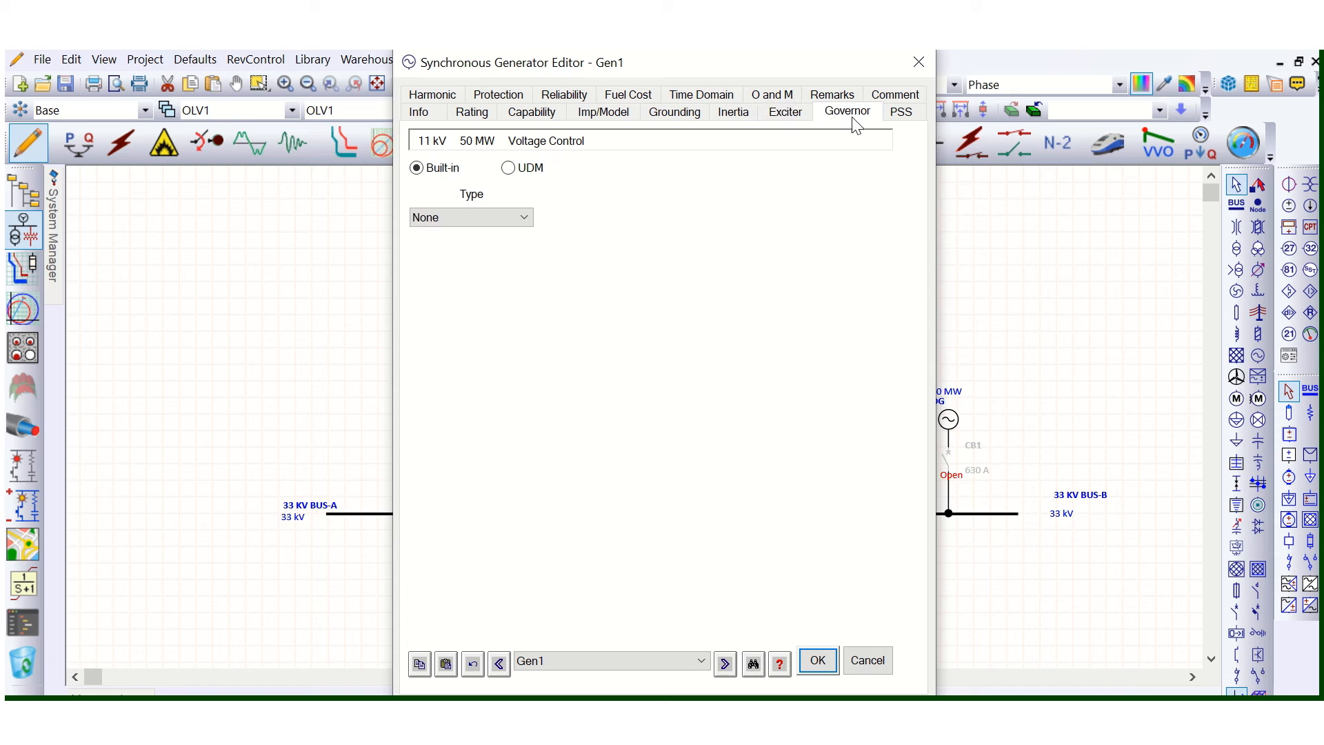
pyautogui.click(787, 116)
pyautogui.click(736, 116)
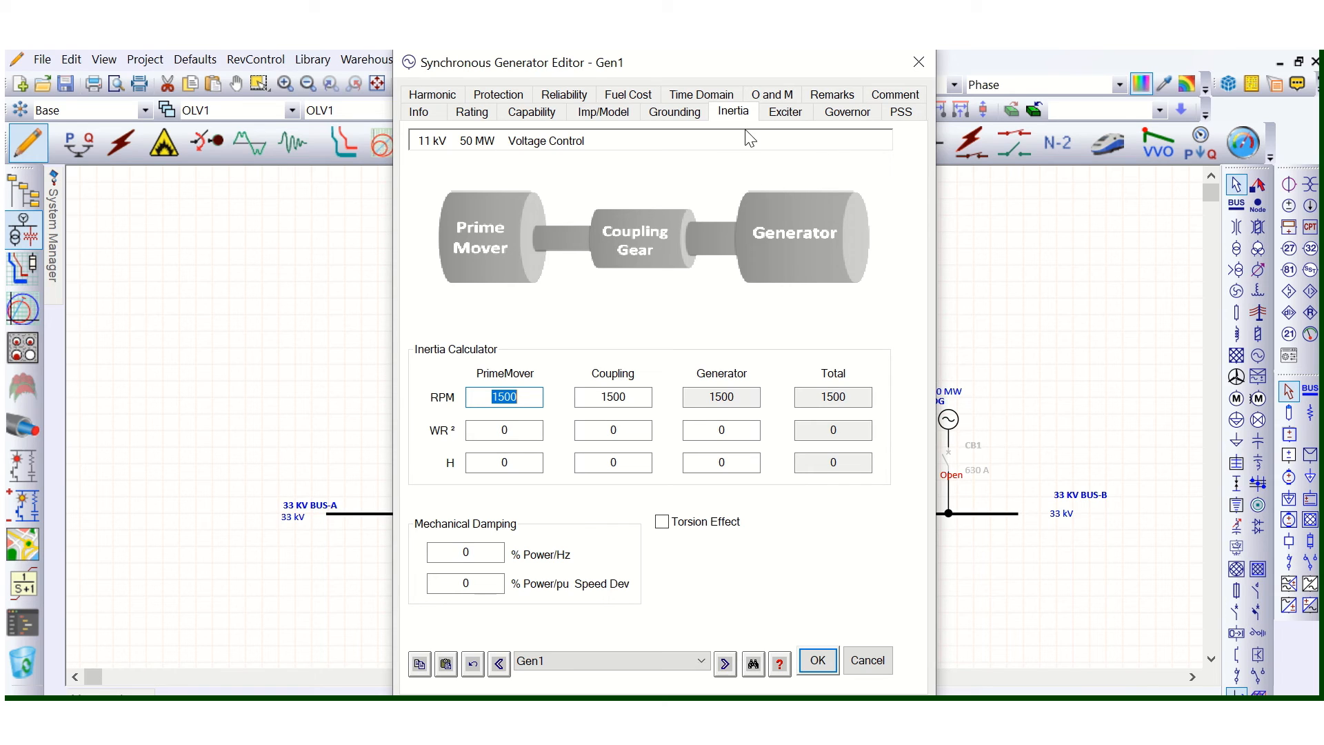
pyautogui.click(785, 112)
pyautogui.click(848, 117)
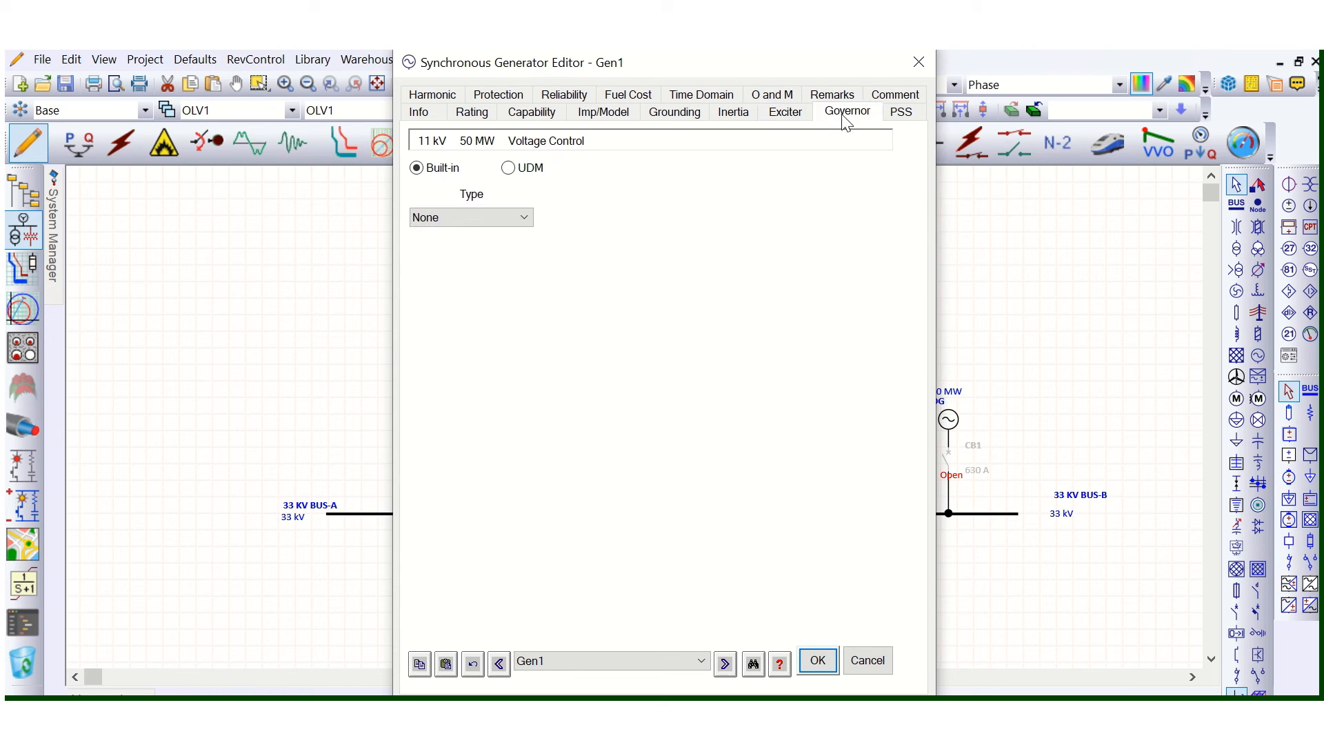
pyautogui.click(787, 113)
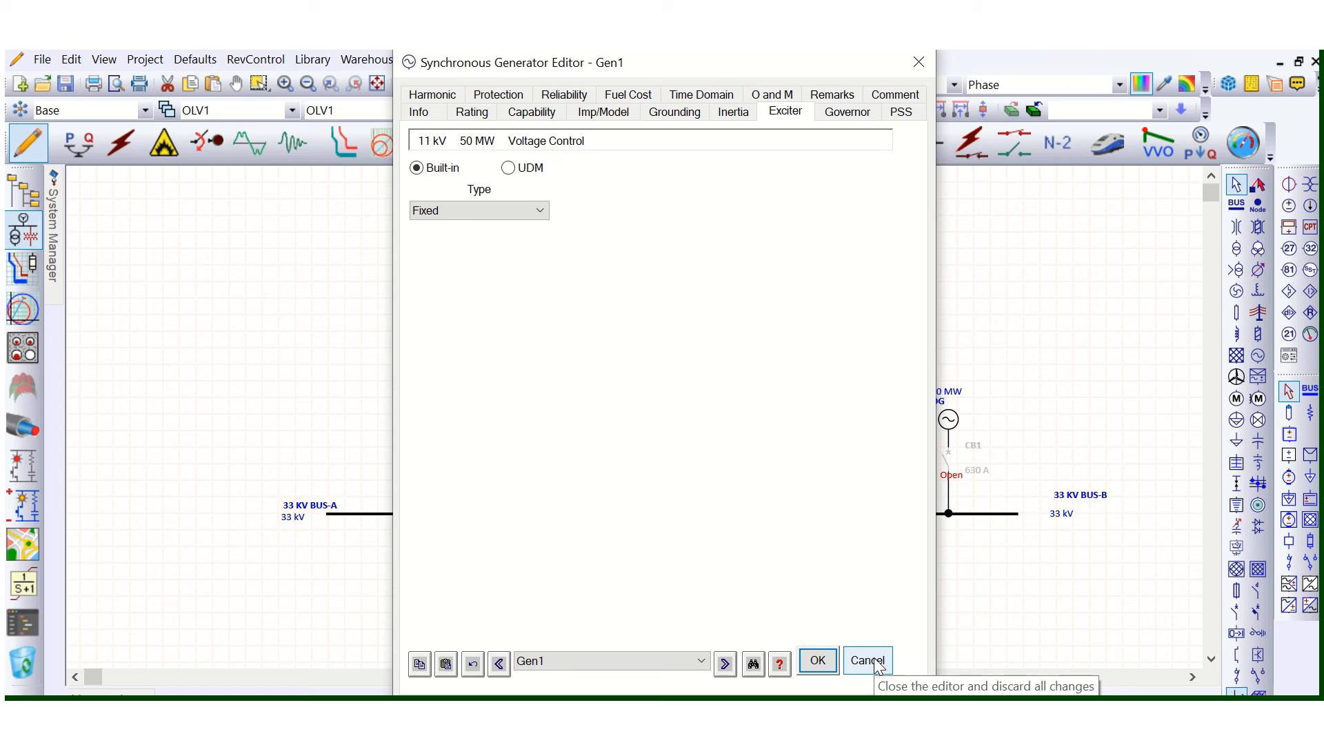
pyautogui.click(473, 113)
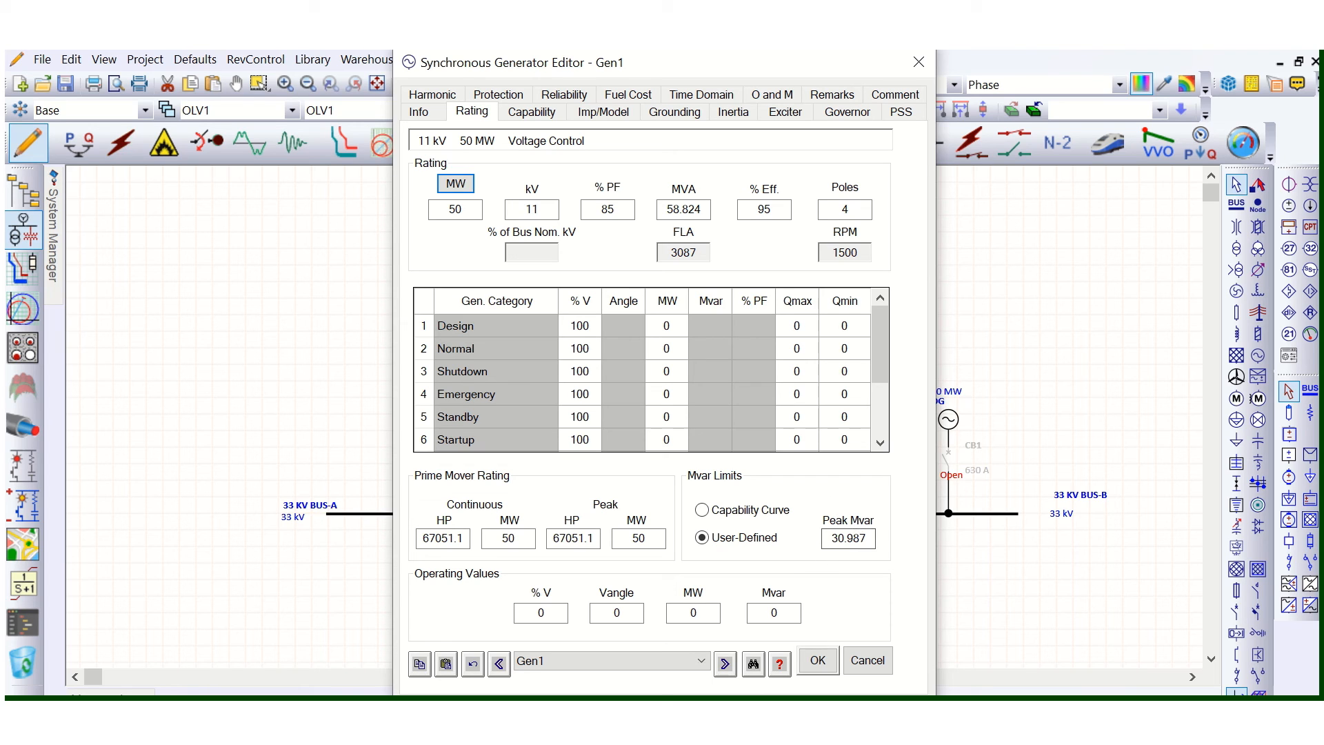
pyautogui.click(887, 662)
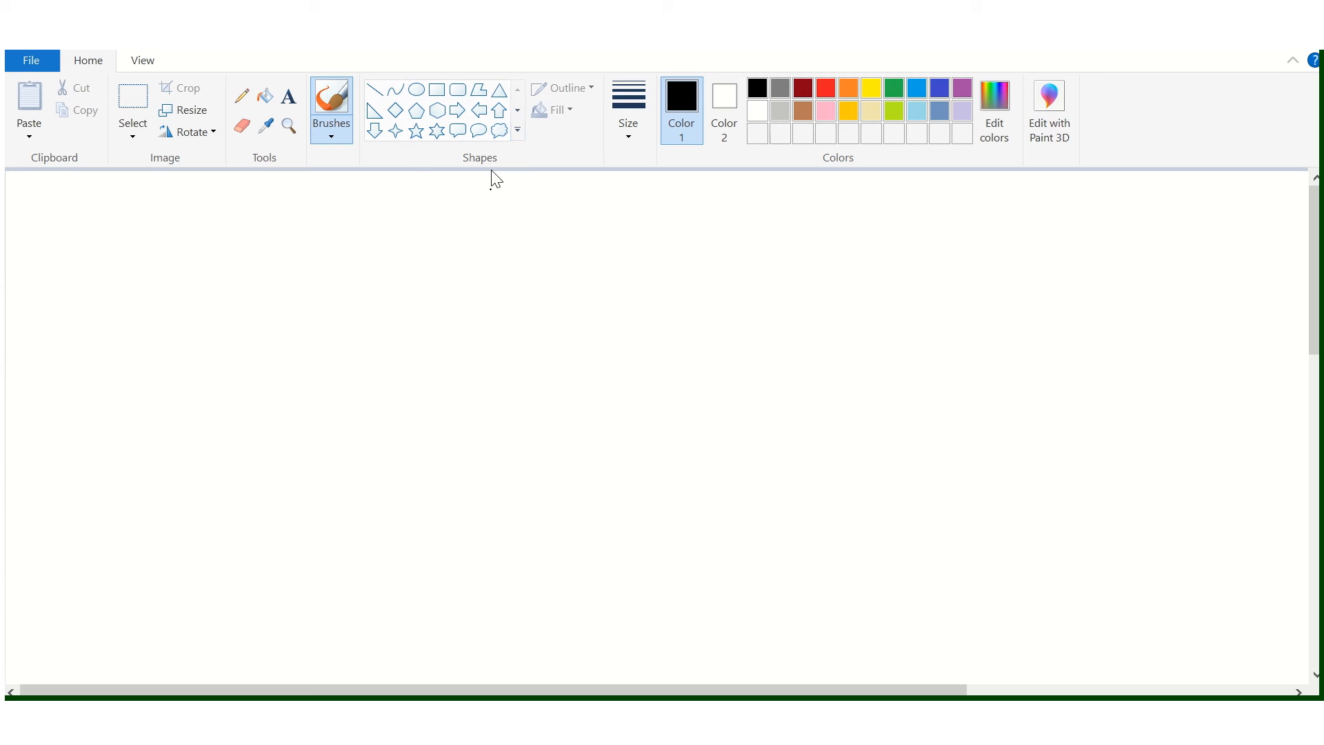
# - In Paint, draw a large black circle crossed by brown vertical and horizontal axis lines through its centre
pyautogui.click(420, 95)
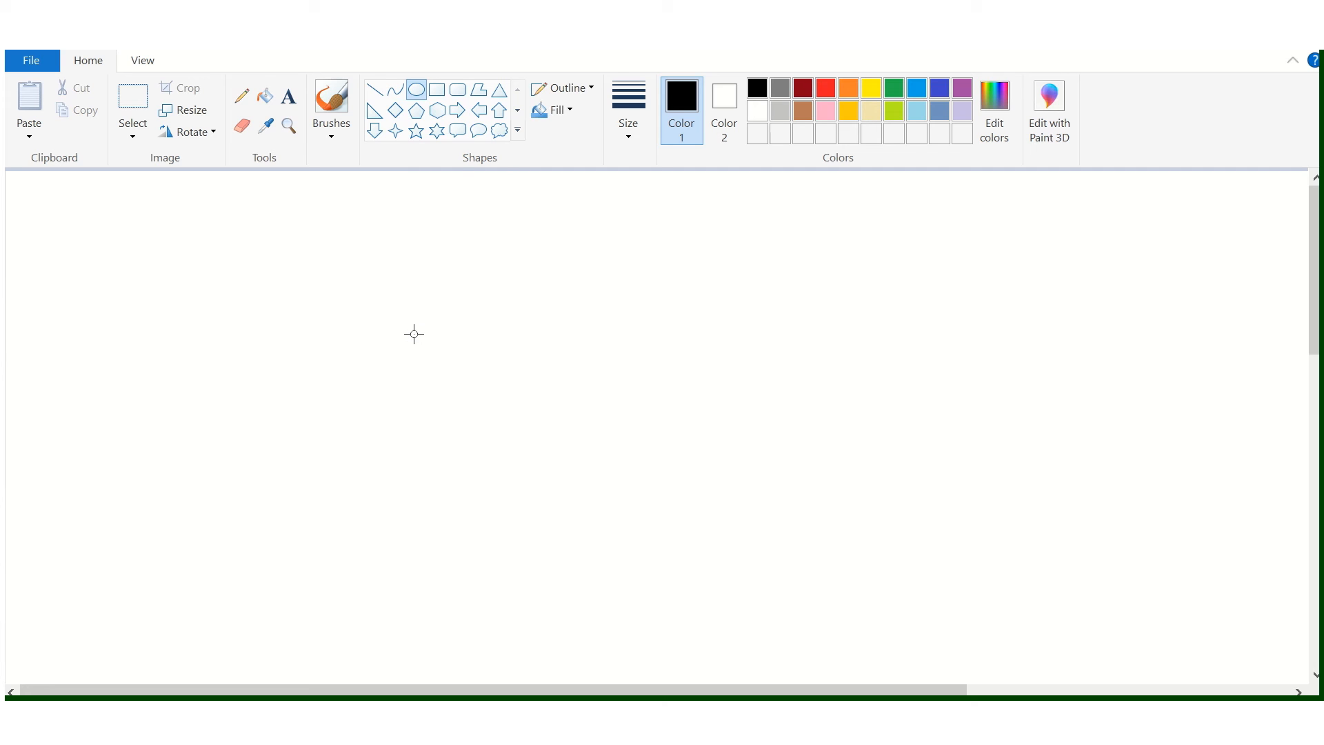
pyautogui.moveTo(357, 259); pyautogui.dragTo(853, 565)
pyautogui.click(374, 90)
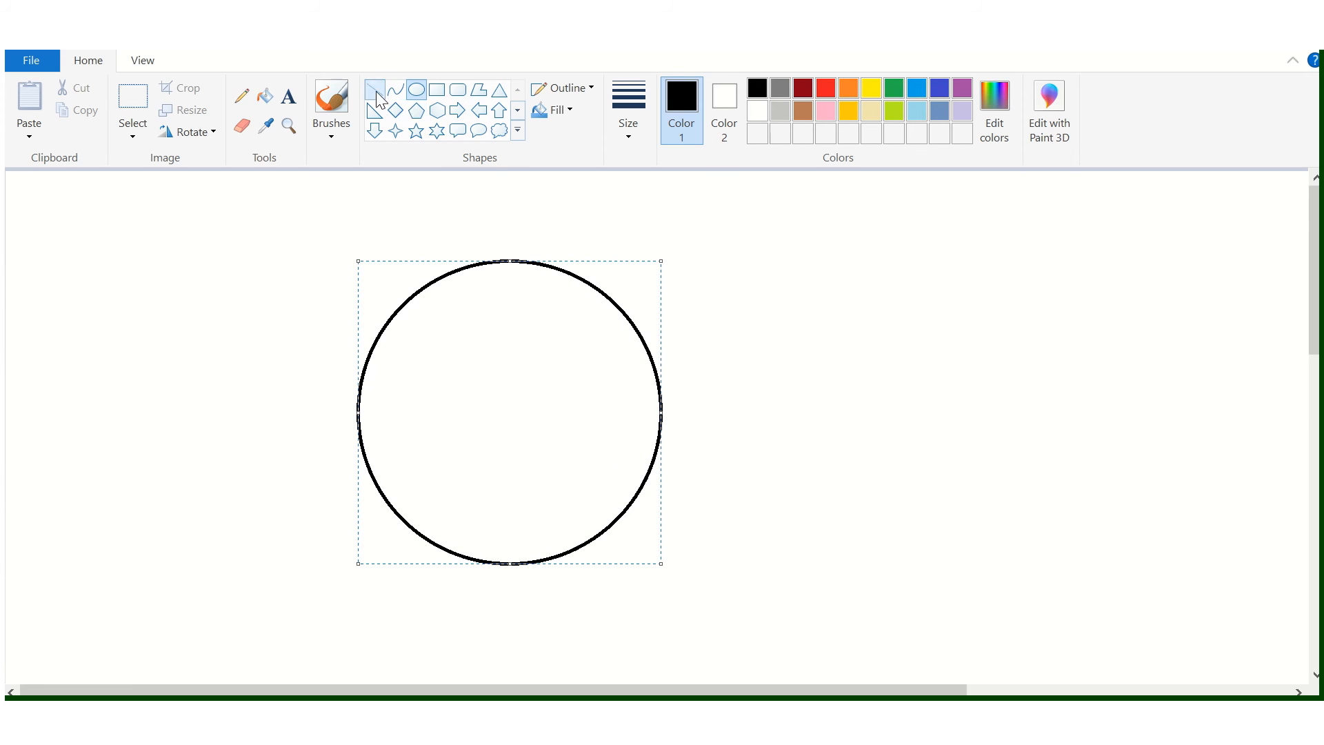
pyautogui.moveTo(513, 213); pyautogui.dragTo(503, 615)
pyautogui.click(804, 112)
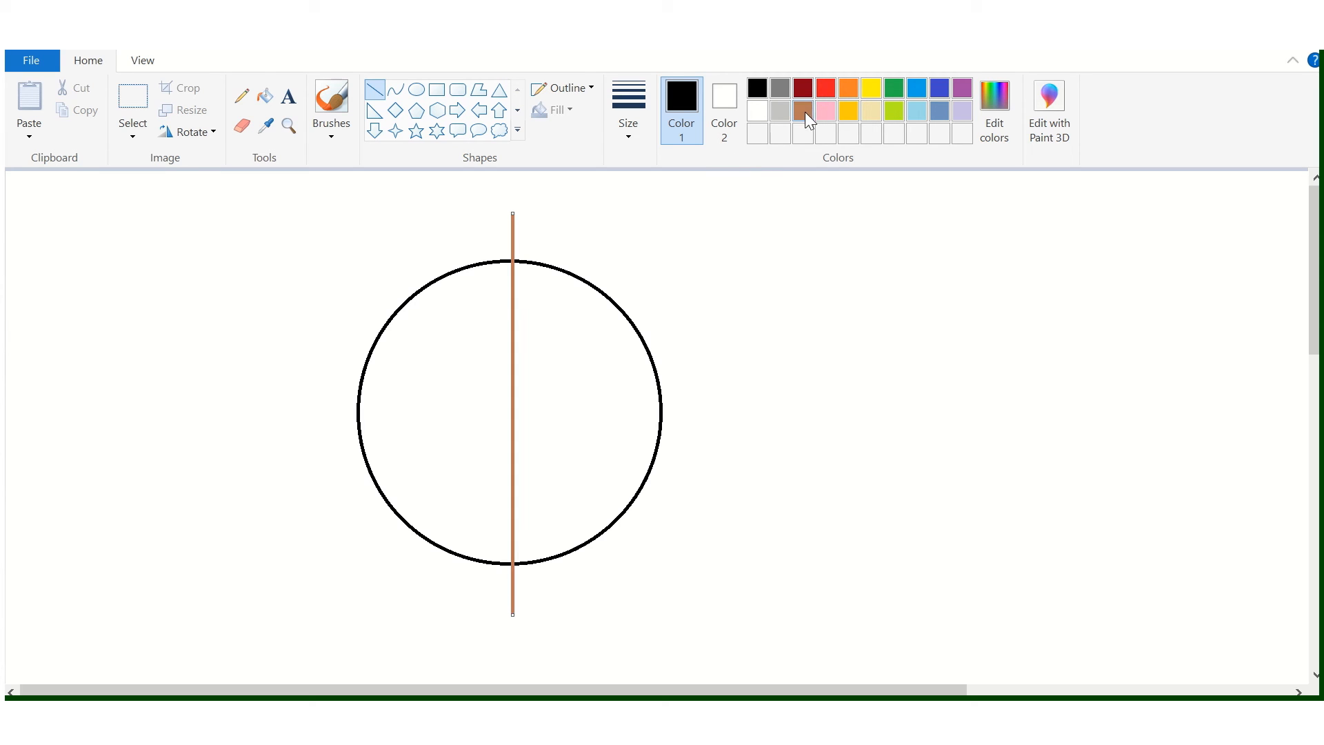
pyautogui.moveTo(261, 405); pyautogui.dragTo(842, 429)
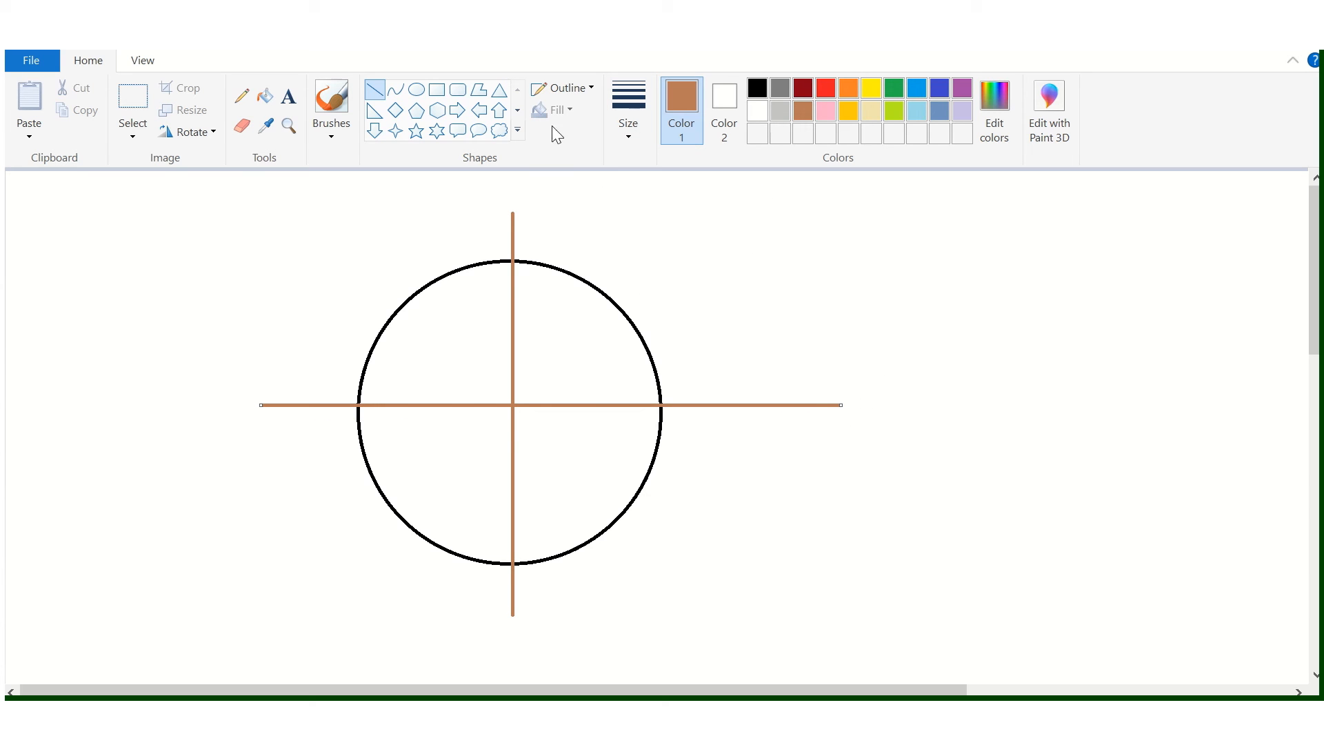
# - Label the right end of the horizontal axis "P" and its left end "-P" in brown text
pyautogui.click(289, 96)
pyautogui.click(764, 376)
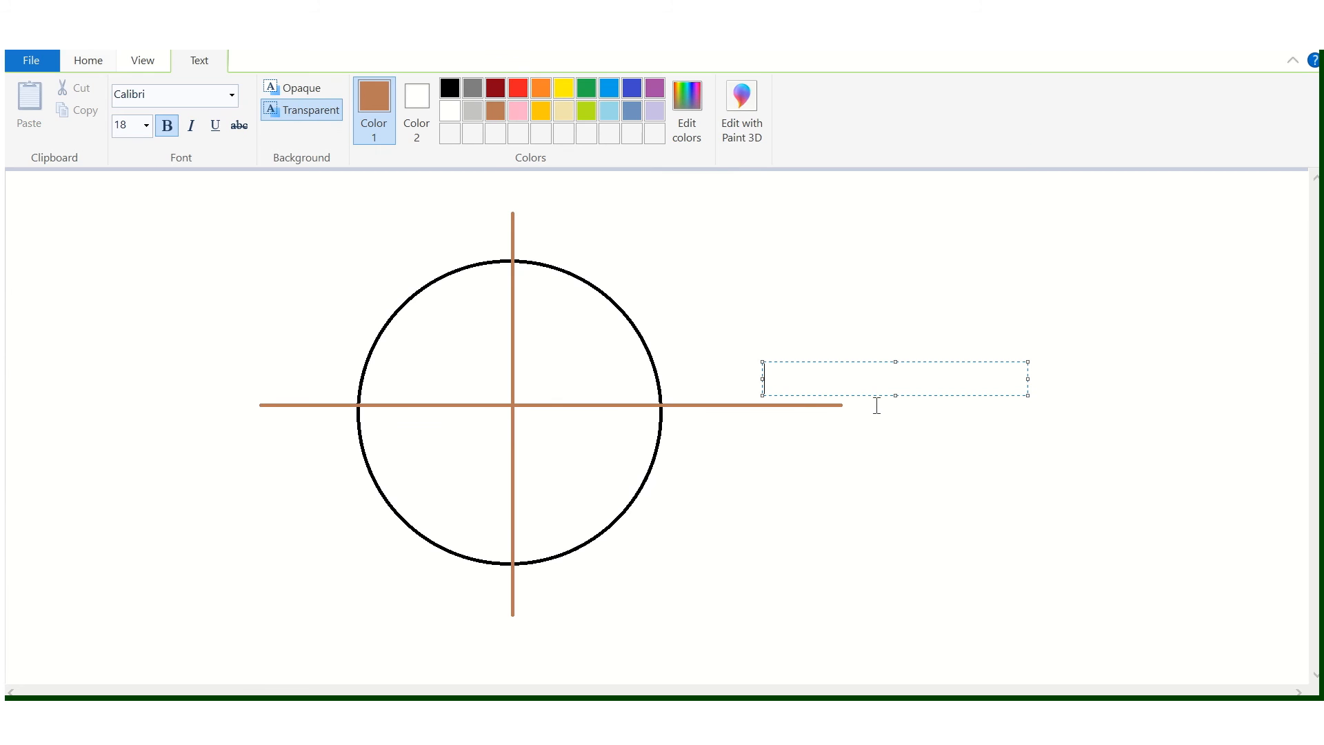
pyautogui.write('P')
pyautogui.click(713, 342)
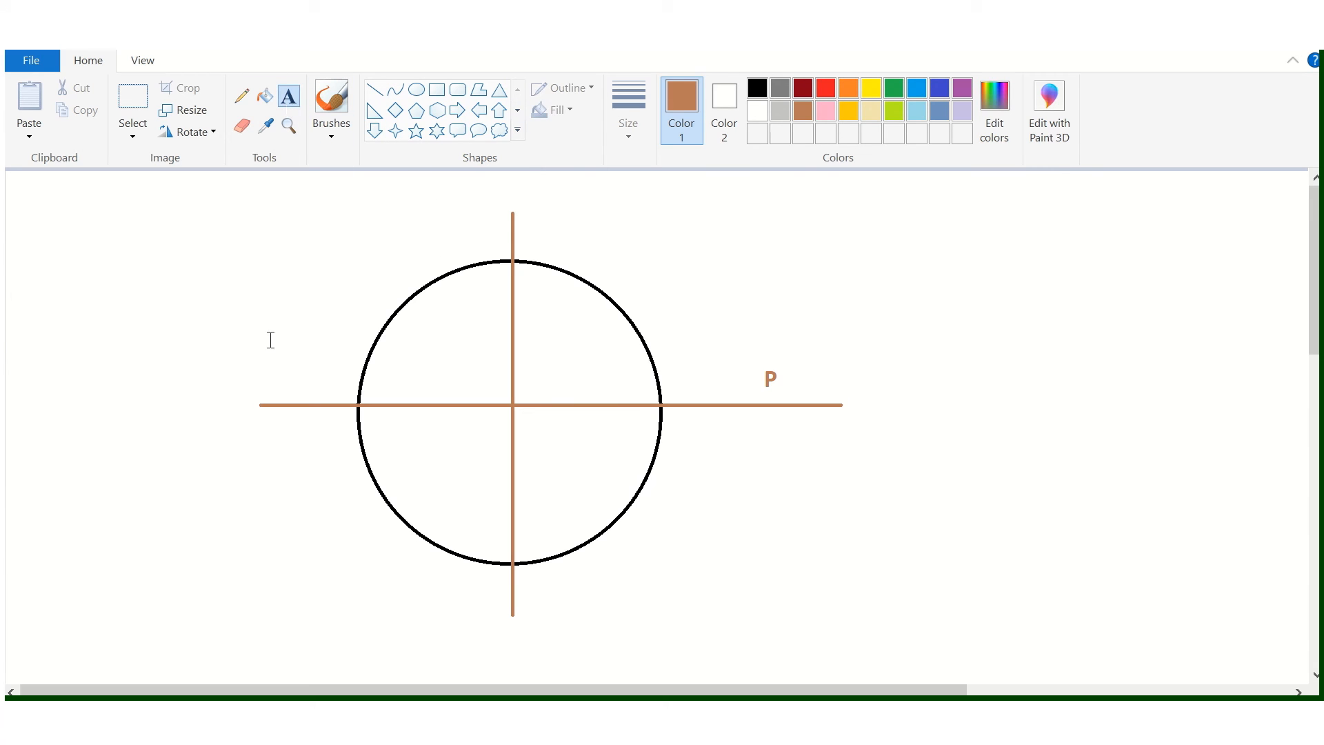
pyautogui.click(213, 370)
pyautogui.write('-P')
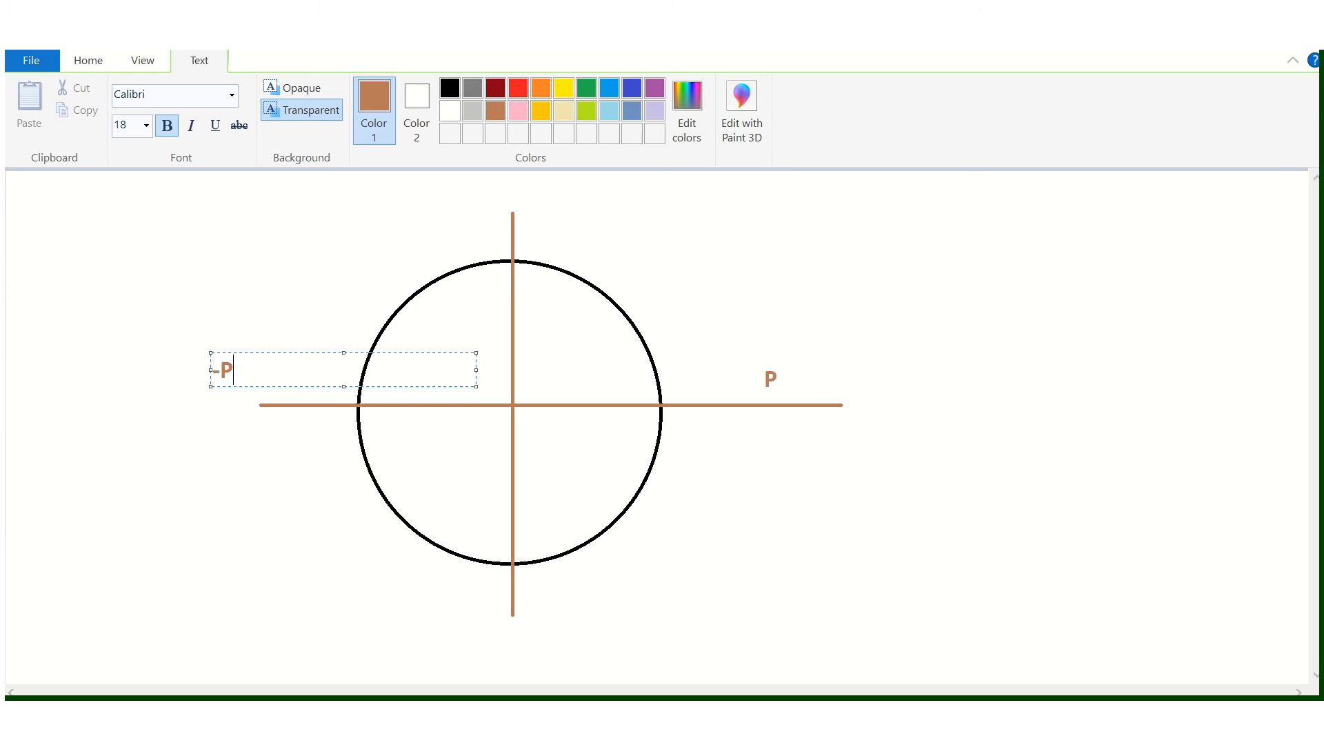
pyautogui.click(498, 236)
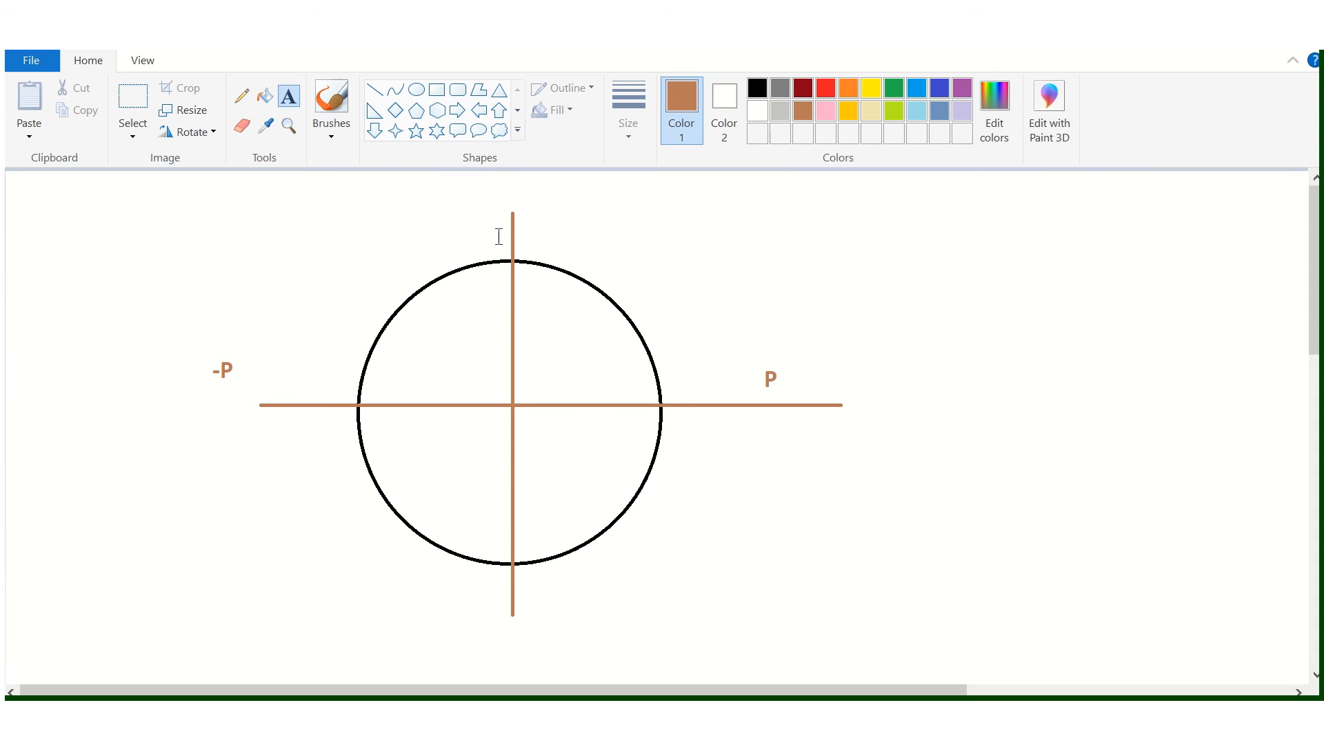
# - Label the upper end of the vertical axis "+Q" and its lower end "-Q" in brown text
pyautogui.click(433, 209)
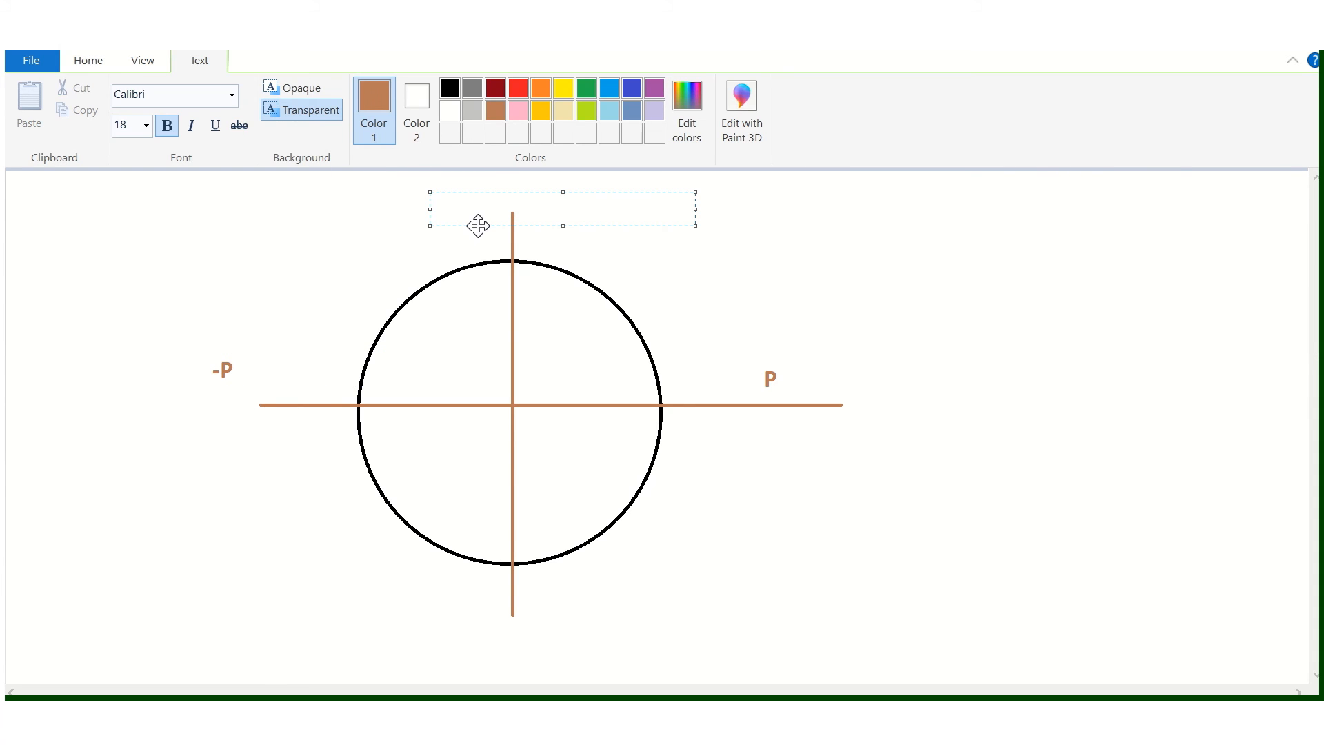
pyautogui.write('+Q')
pyautogui.click(447, 623)
pyautogui.click(411, 615)
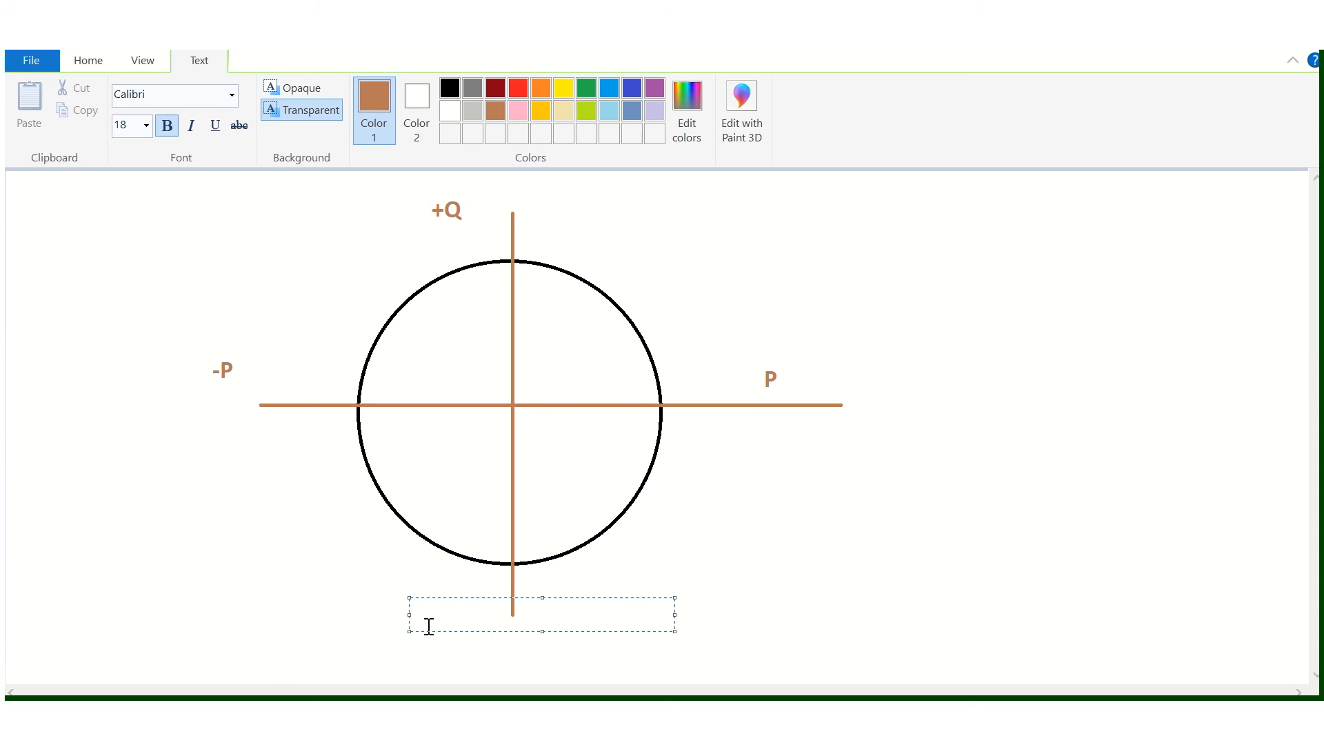
pyautogui.write('-Q')
pyautogui.click(745, 551)
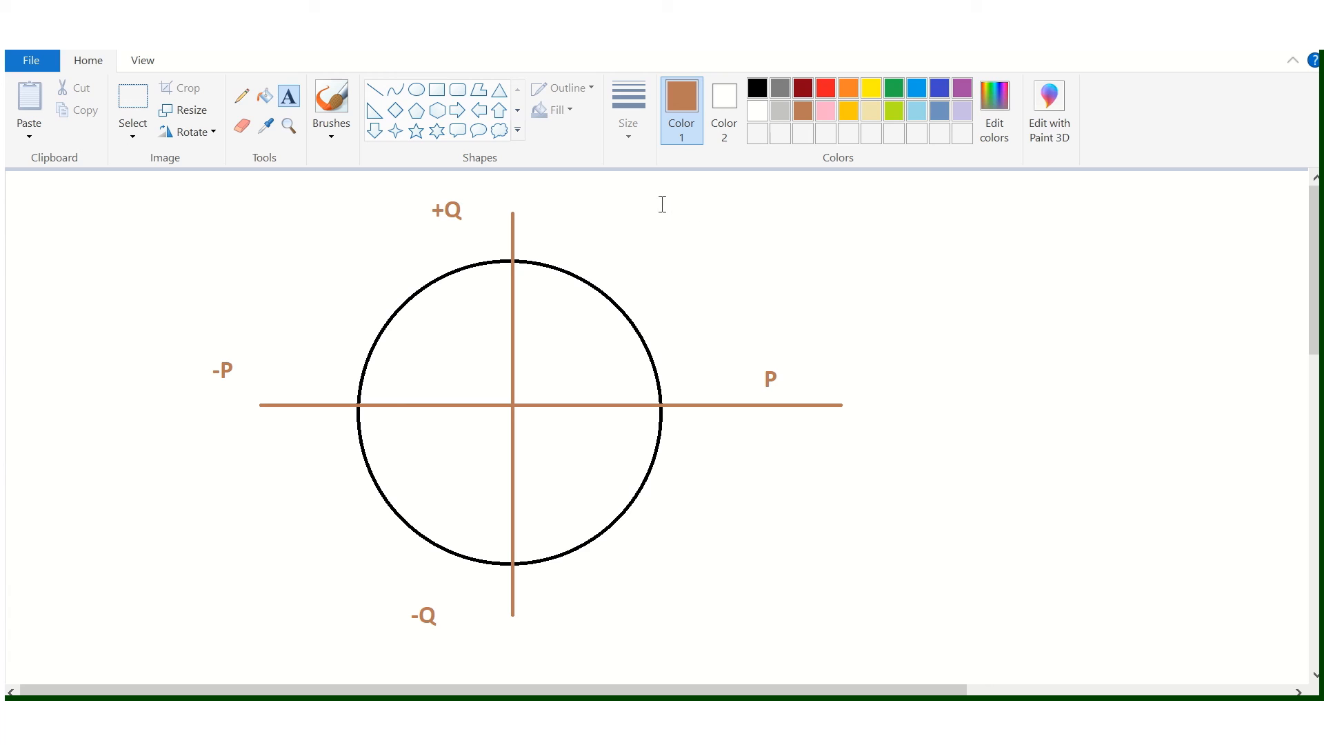
# - Fill both left quadrants of the circle, on the -P side, with dark grey
pyautogui.click(268, 98)
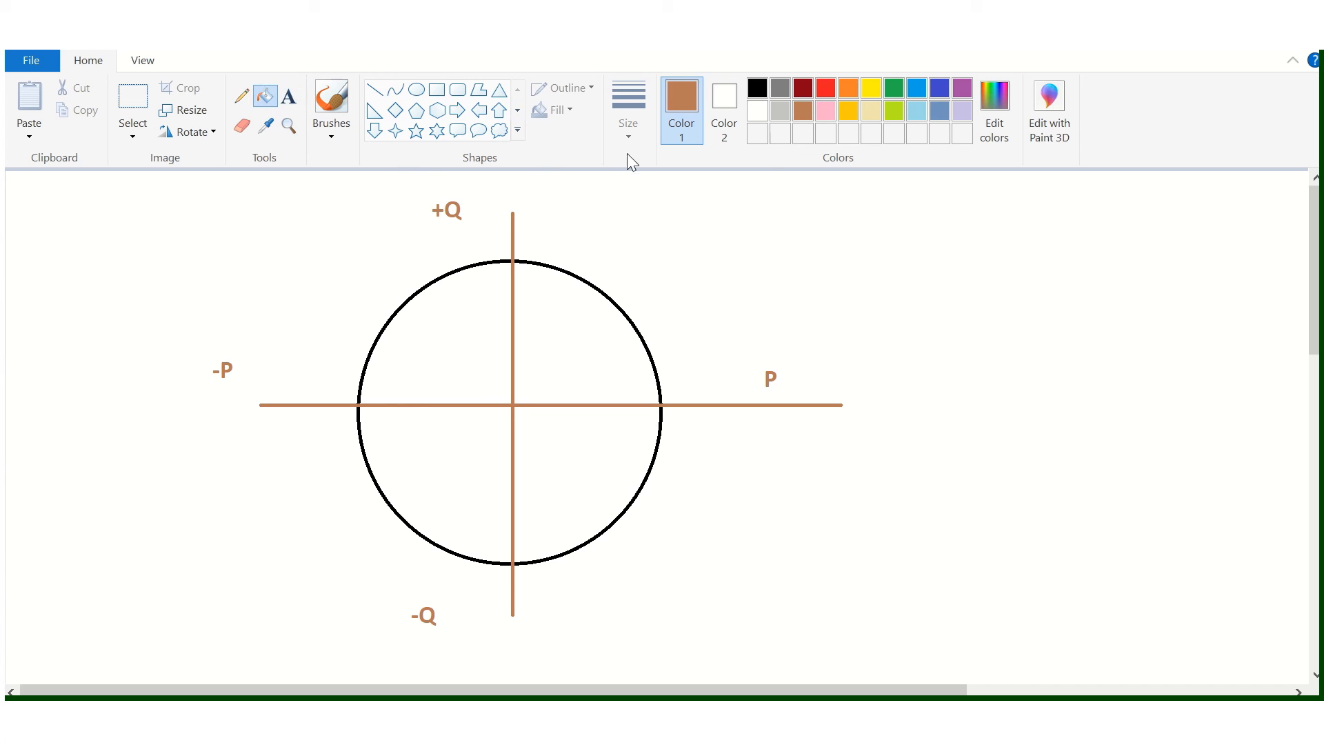
pyautogui.click(785, 93)
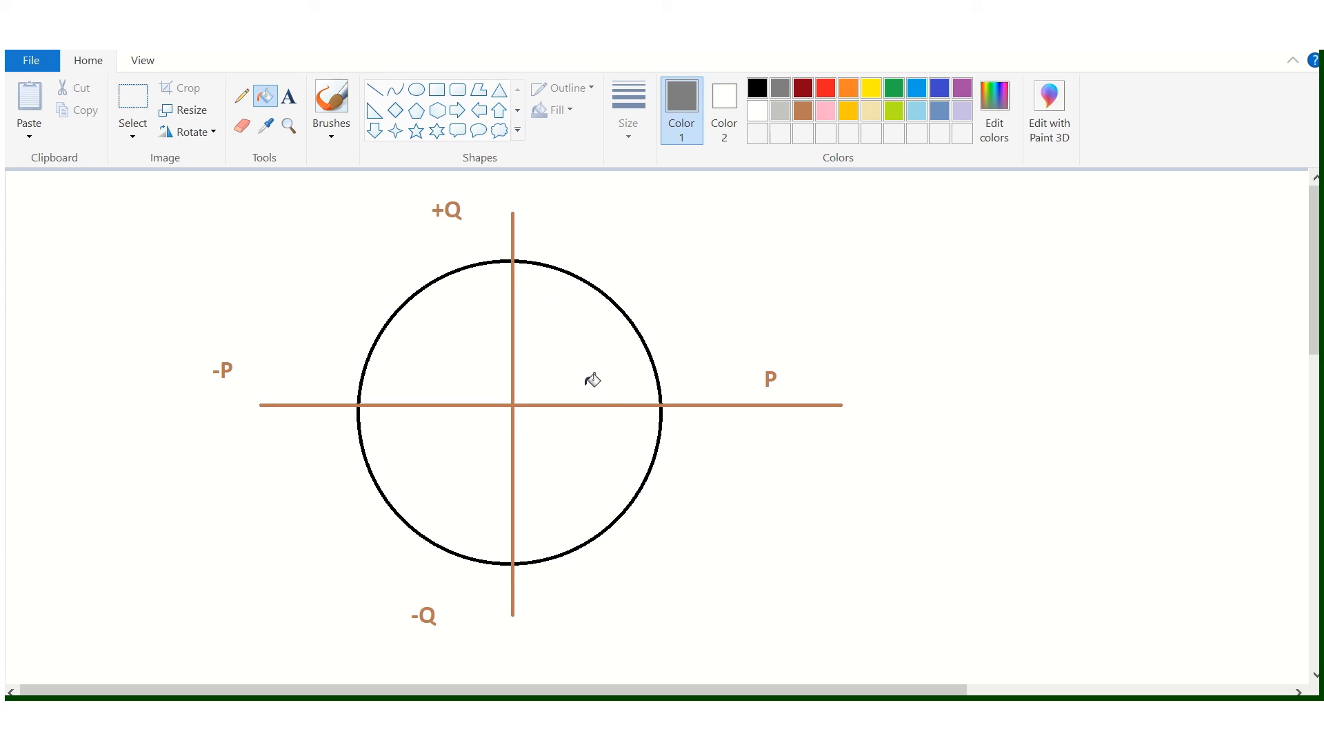
pyautogui.click(452, 339)
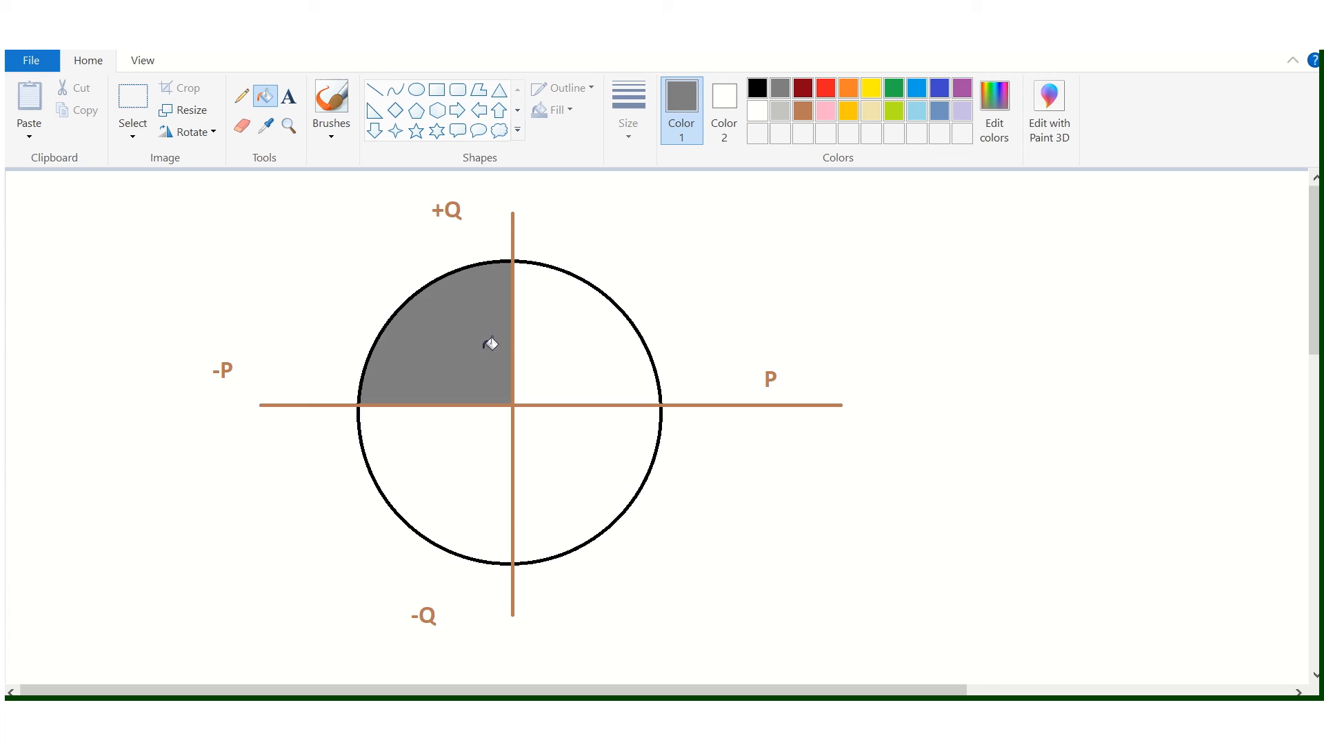
pyautogui.click(447, 480)
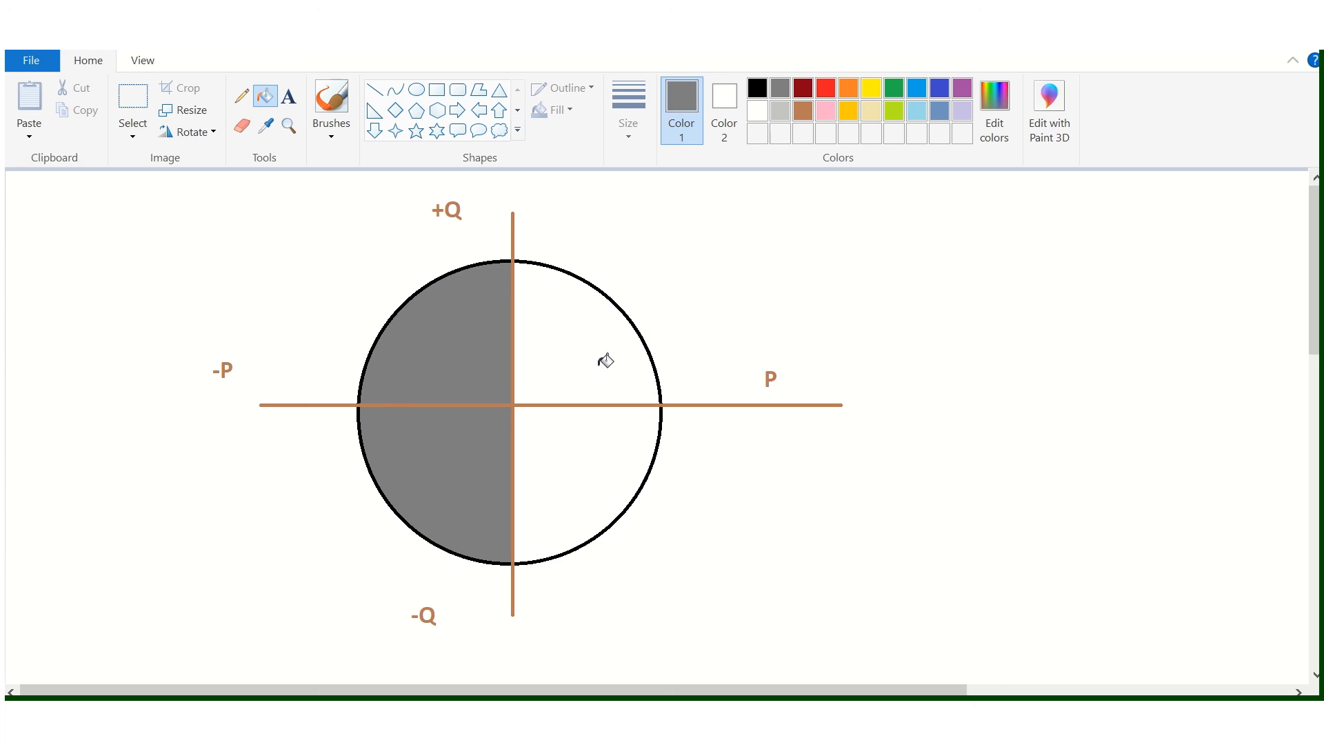
# - Draw a dark red outward-bulging limit curve in the circle's upper right quadrant, from the +Q axis to the circle's edge
pyautogui.click(241, 102)
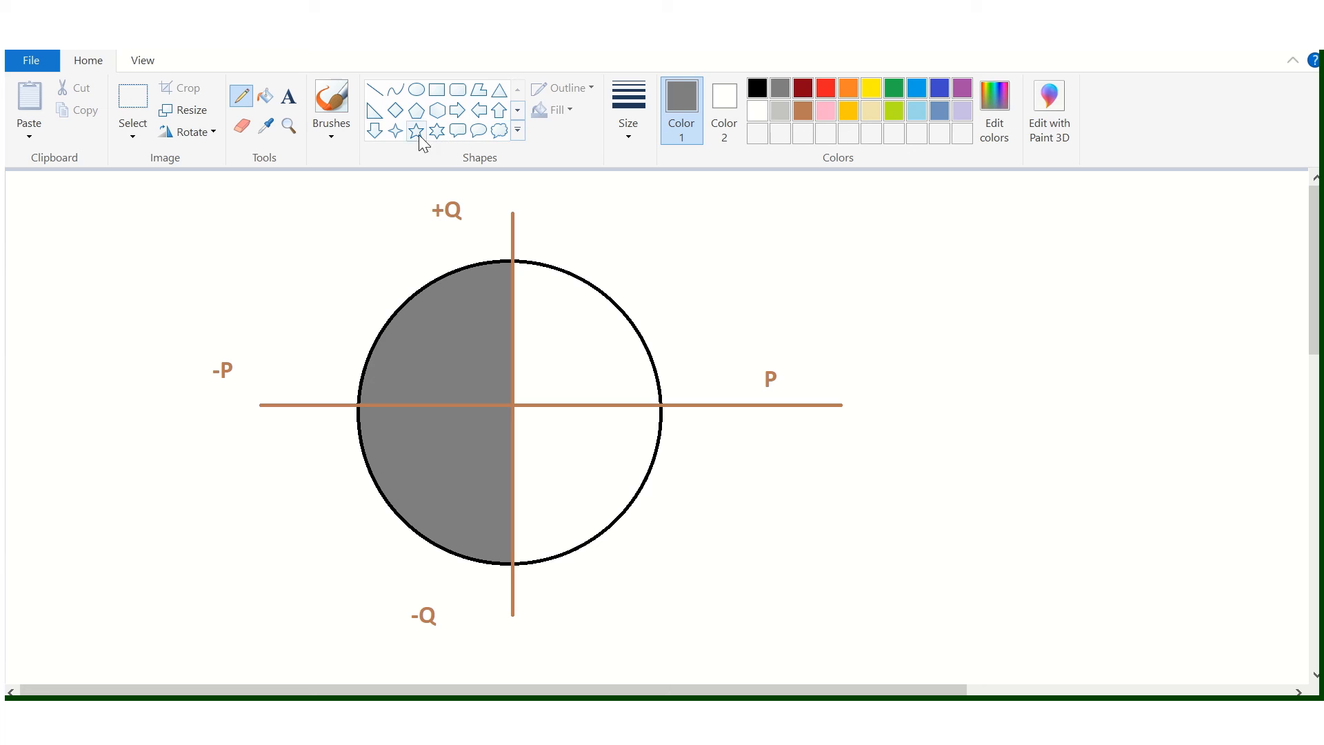
pyautogui.click(395, 89)
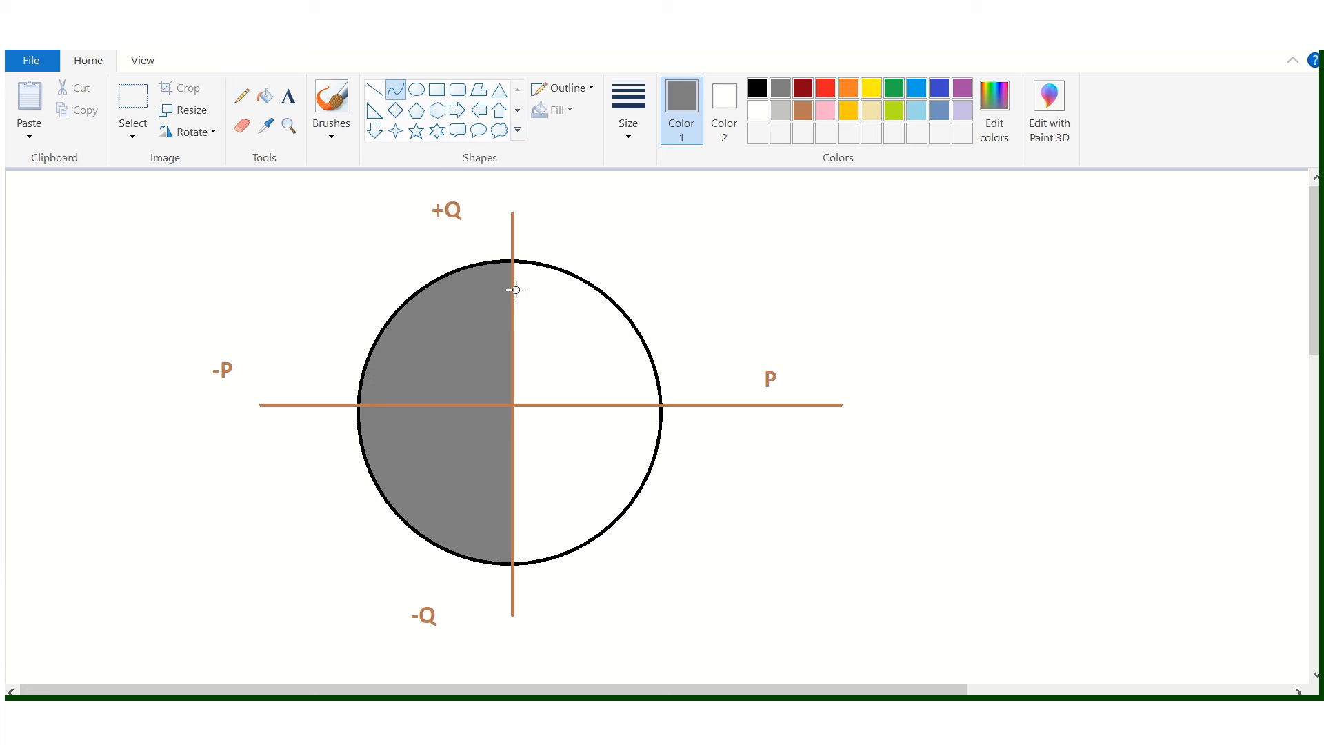
pyautogui.moveTo(515, 289); pyautogui.dragTo(648, 356)
pyautogui.click(802, 89)
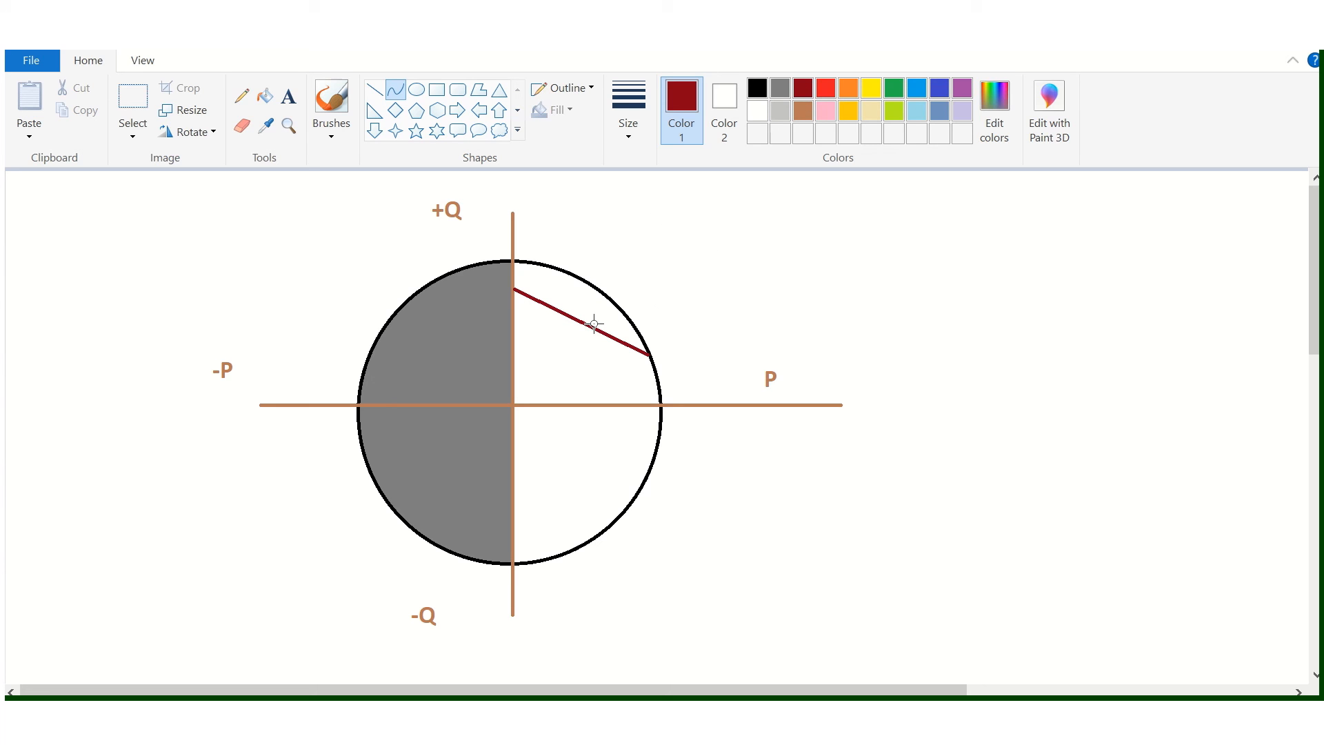
pyautogui.moveTo(594, 323); pyautogui.dragTo(586, 303)
pyautogui.moveTo(517, 530); pyautogui.dragTo(588, 302)
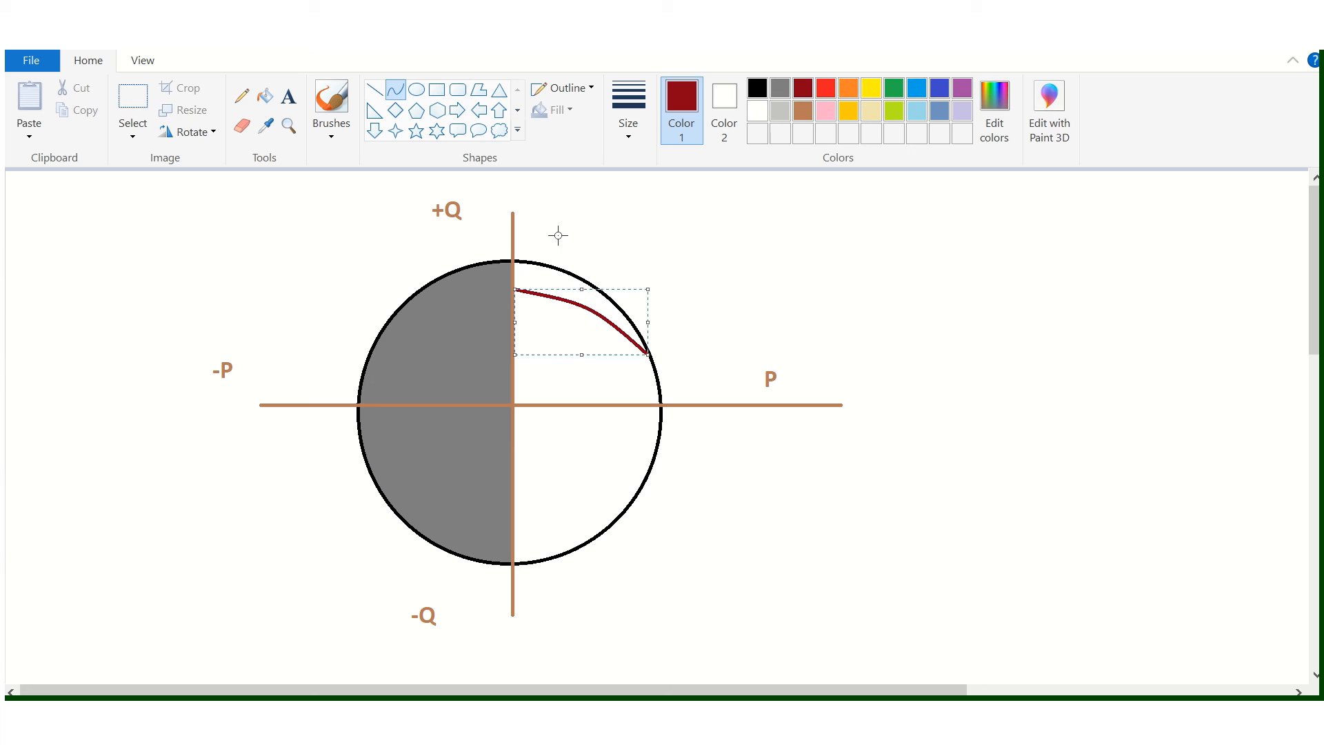
pyautogui.click(669, 231)
pyautogui.moveTo(518, 522); pyautogui.dragTo(585, 524)
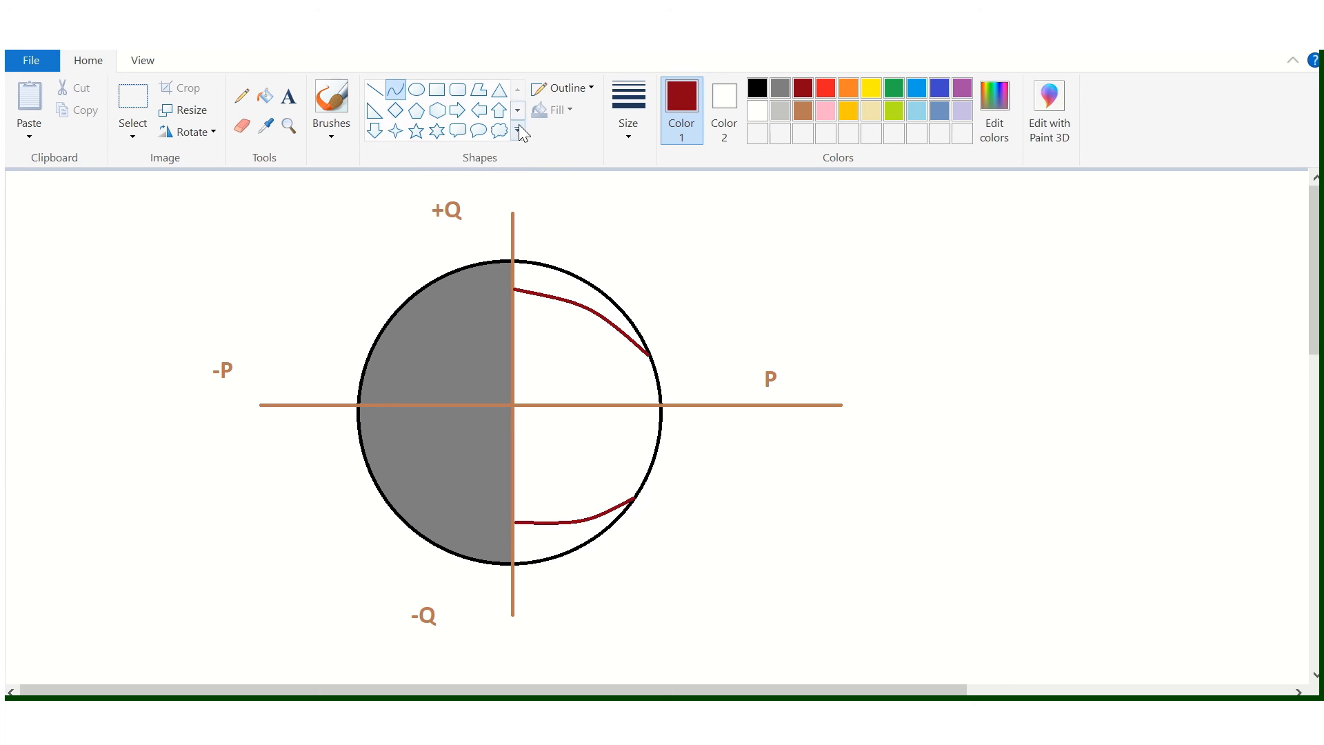
pyautogui.click(633, 243)
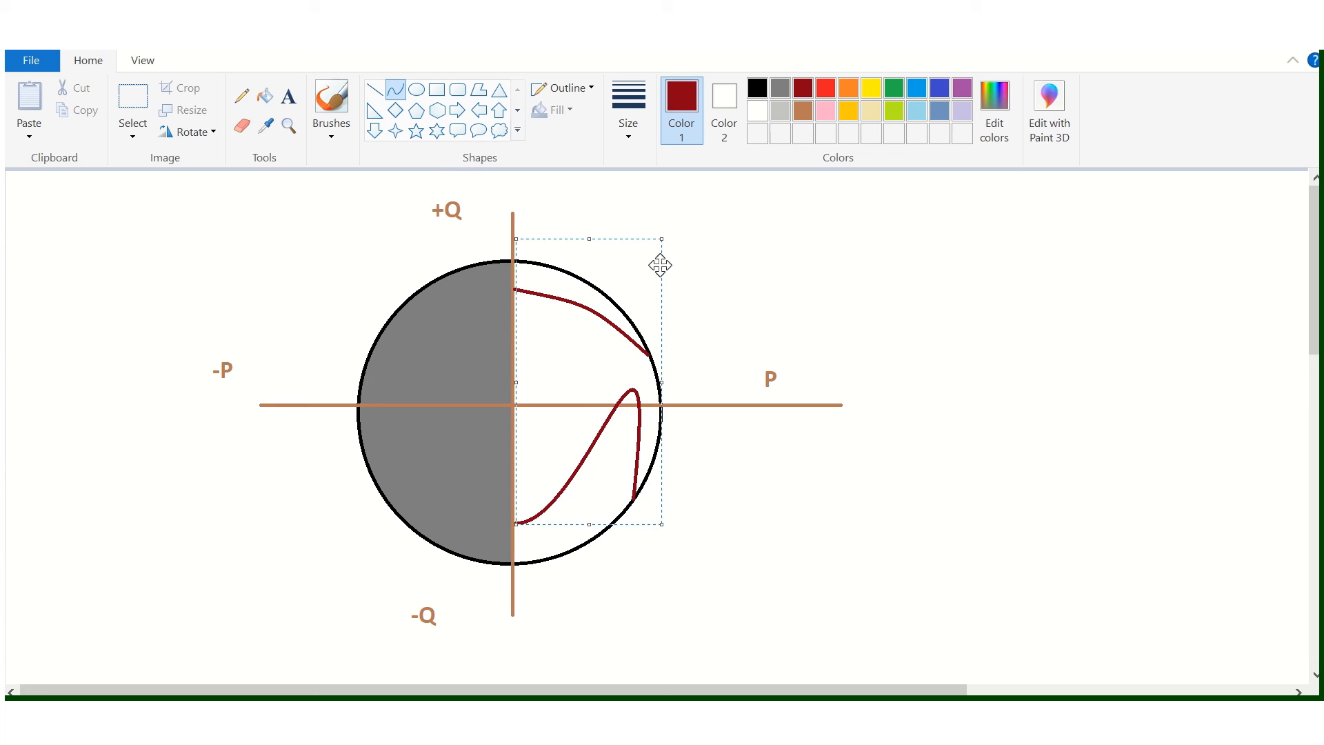
pyautogui.moveTo(660, 238); pyautogui.dragTo(580, 546)
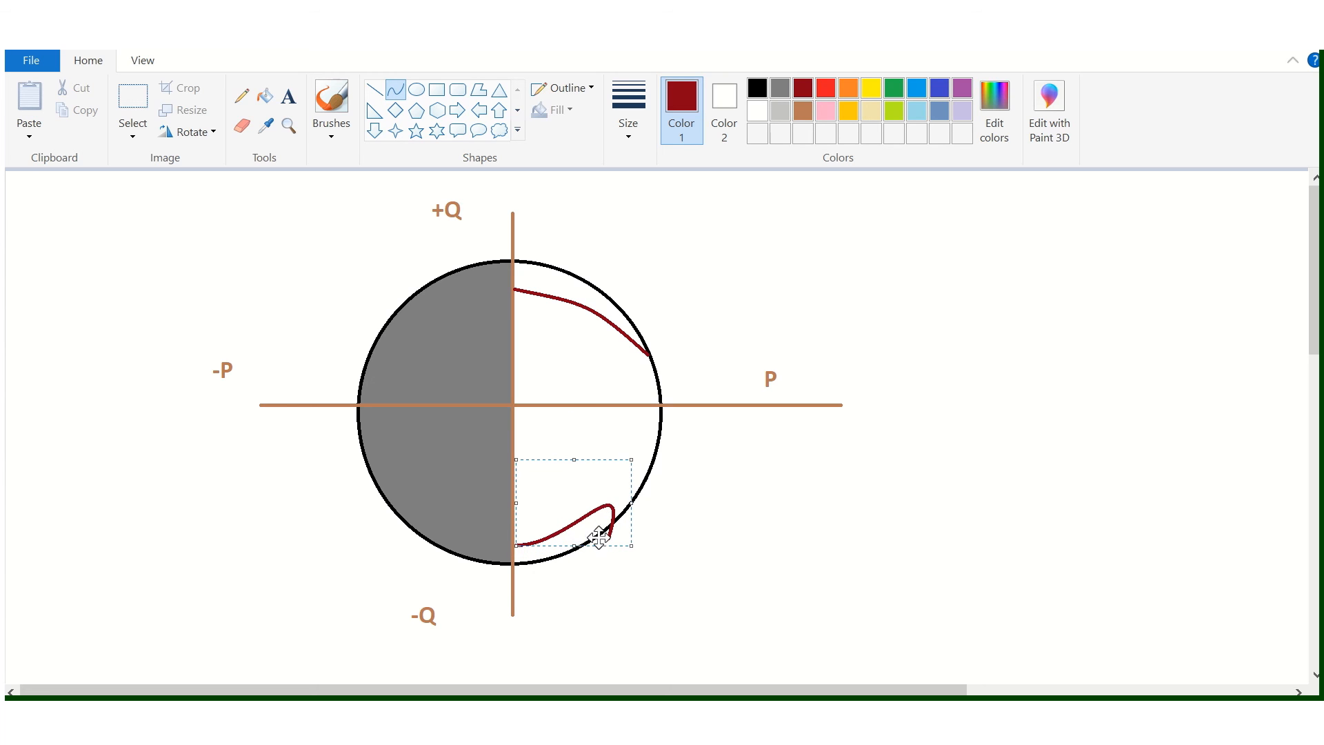
pyautogui.press('Delete')
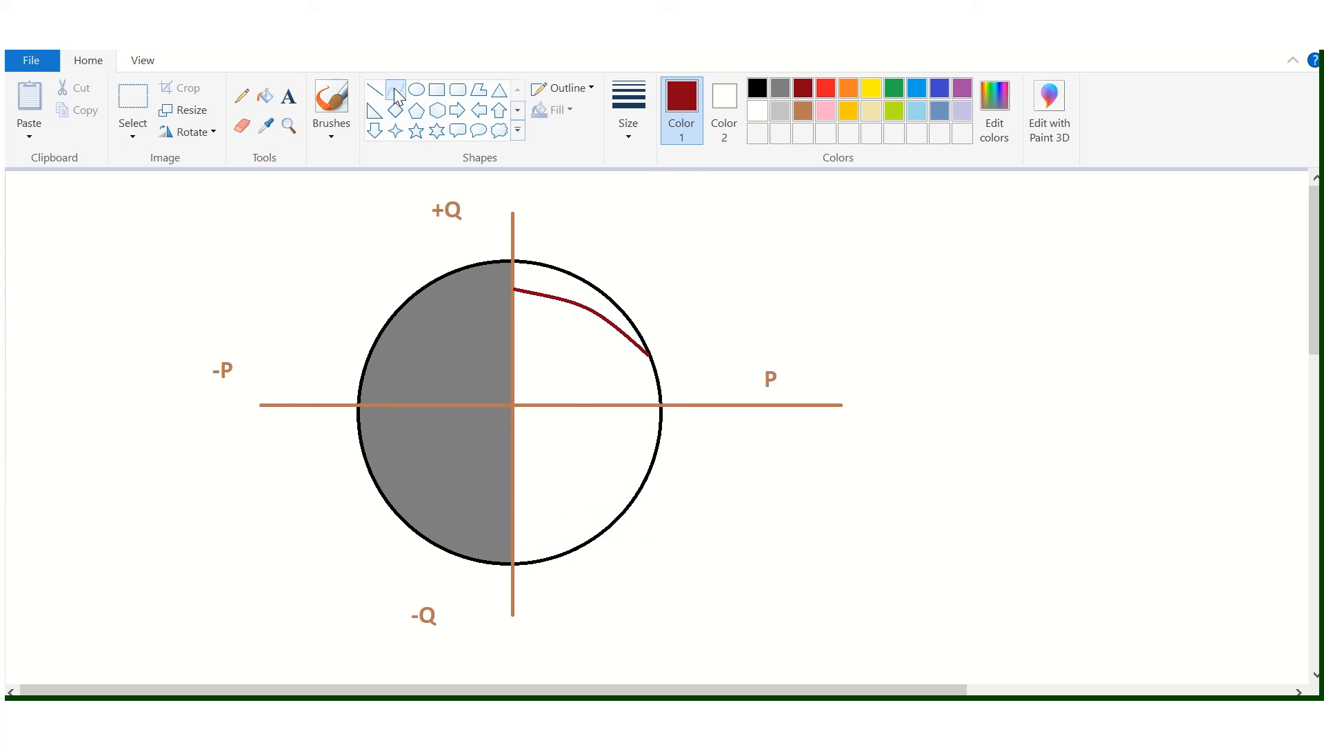
pyautogui.moveTo(531, 519); pyautogui.dragTo(634, 498)
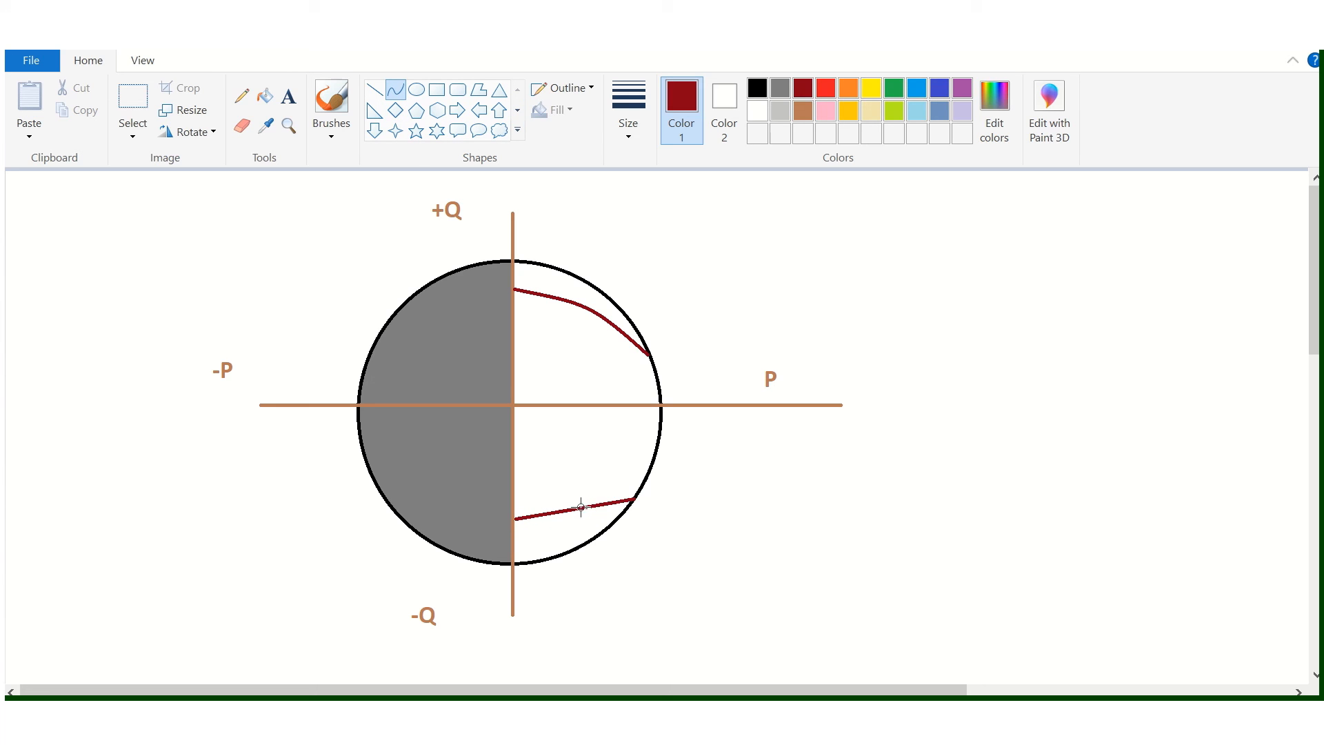
pyautogui.click(813, 529)
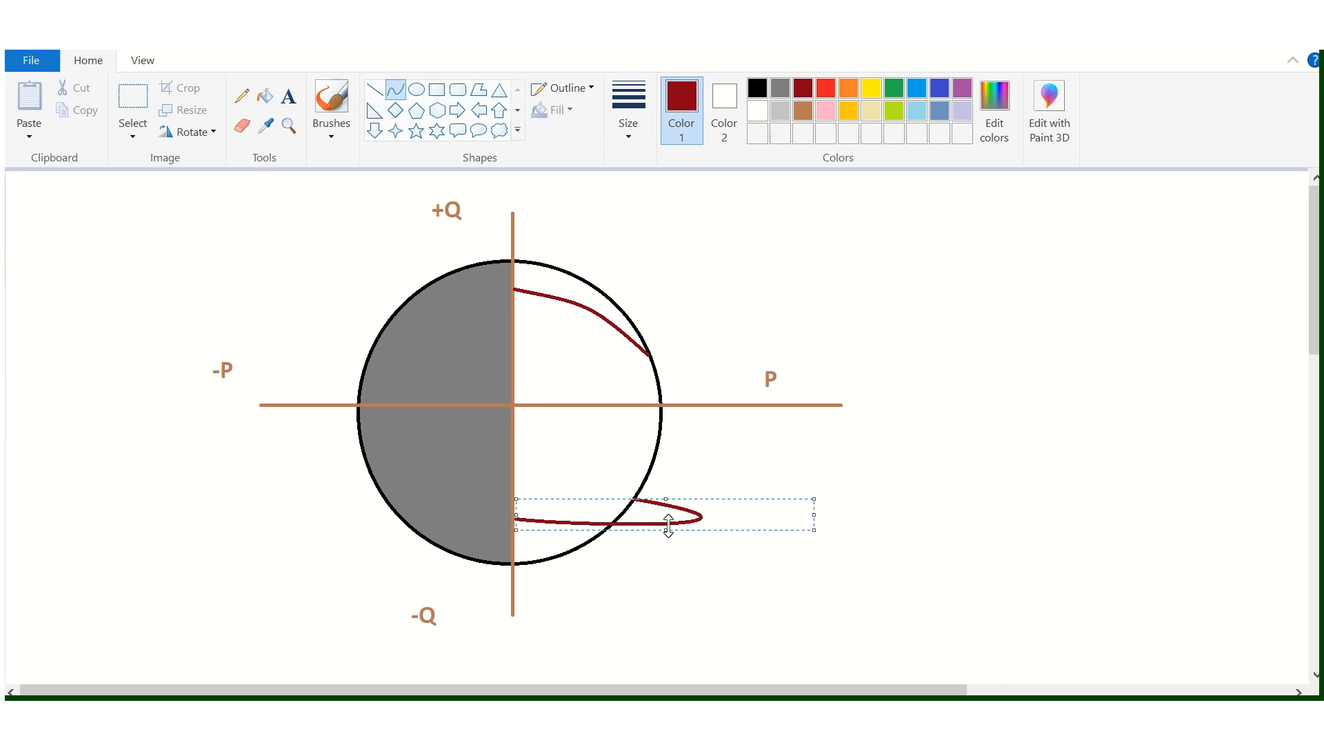
pyautogui.moveTo(667, 528); pyautogui.dragTo(610, 526)
pyautogui.moveTo(814, 500); pyautogui.dragTo(705, 456)
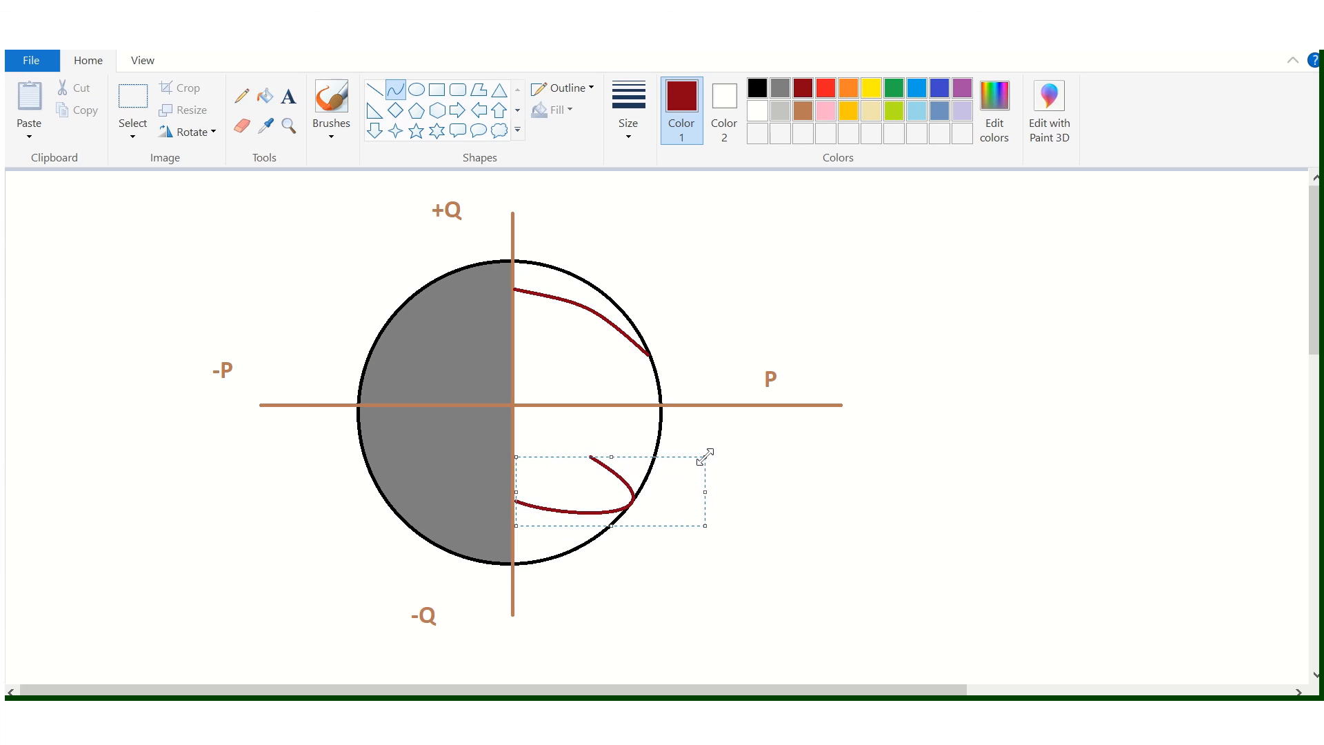
pyautogui.moveTo(615, 458); pyautogui.dragTo(734, 453)
pyautogui.press('Delete')
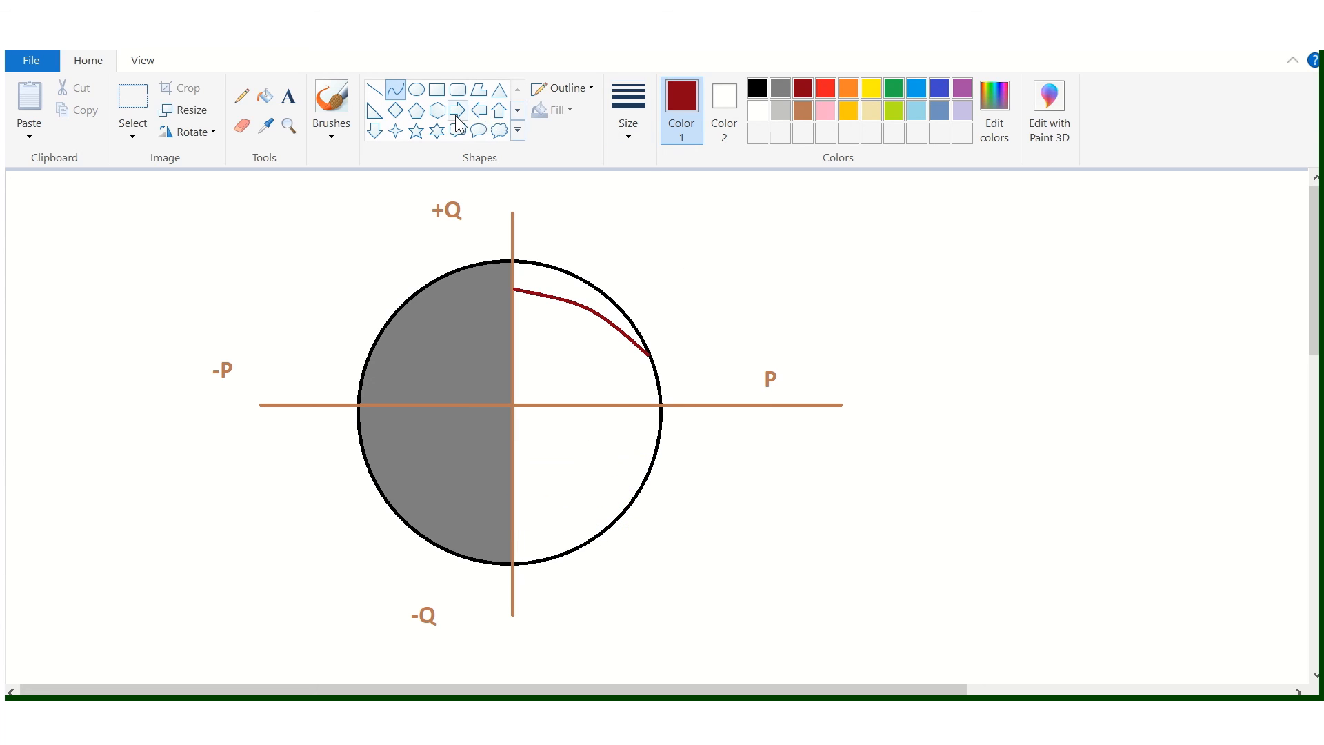
# - Draw a dark red limit curve across the circle's lower right quadrant, from the -Q axis to the circle's edge
pyautogui.click(400, 91)
pyautogui.moveTo(517, 522)
pyautogui.mouseDown()
pyautogui.moveTo(638, 507)
pyautogui.moveTo(572, 530)
pyautogui.moveTo(567, 503)
pyautogui.moveTo(574, 518)
pyautogui.mouseUp()
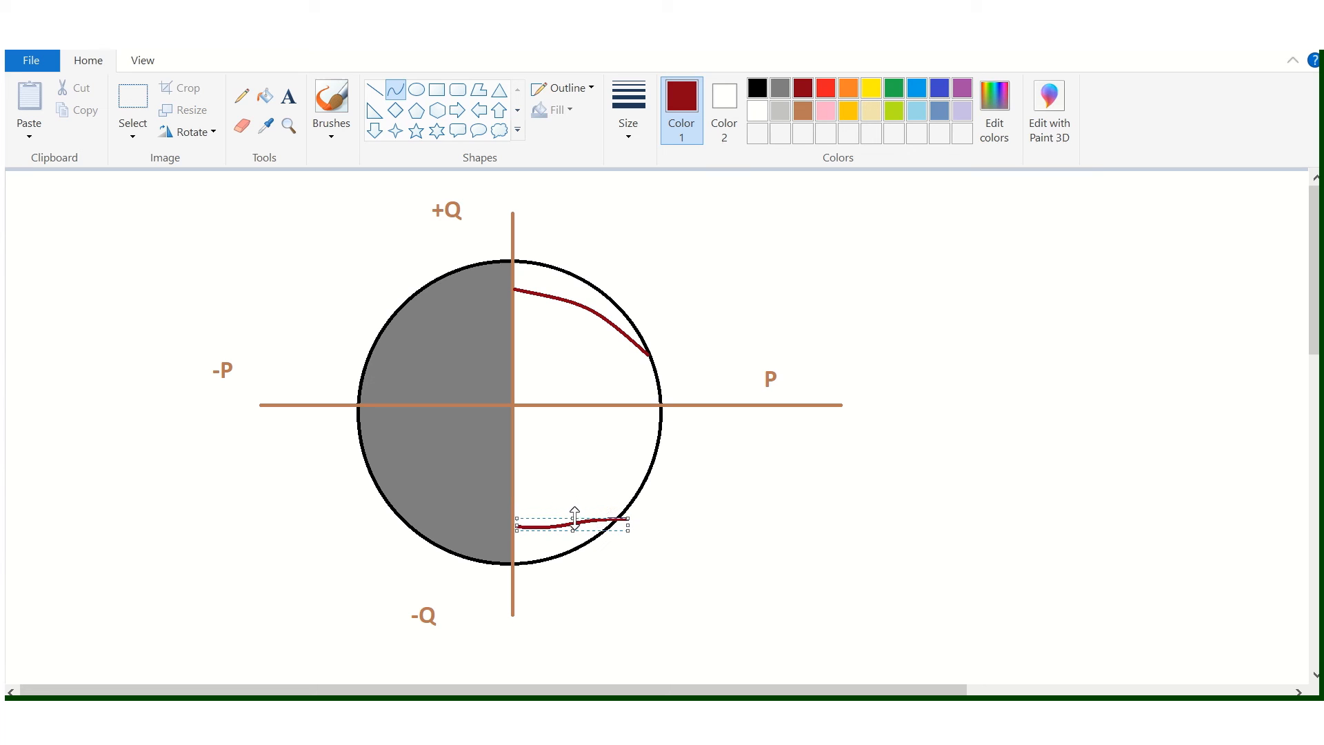
# - Fill the area between the upper dark red limit curve and the circle's edge with dark grey
pyautogui.click(268, 101)
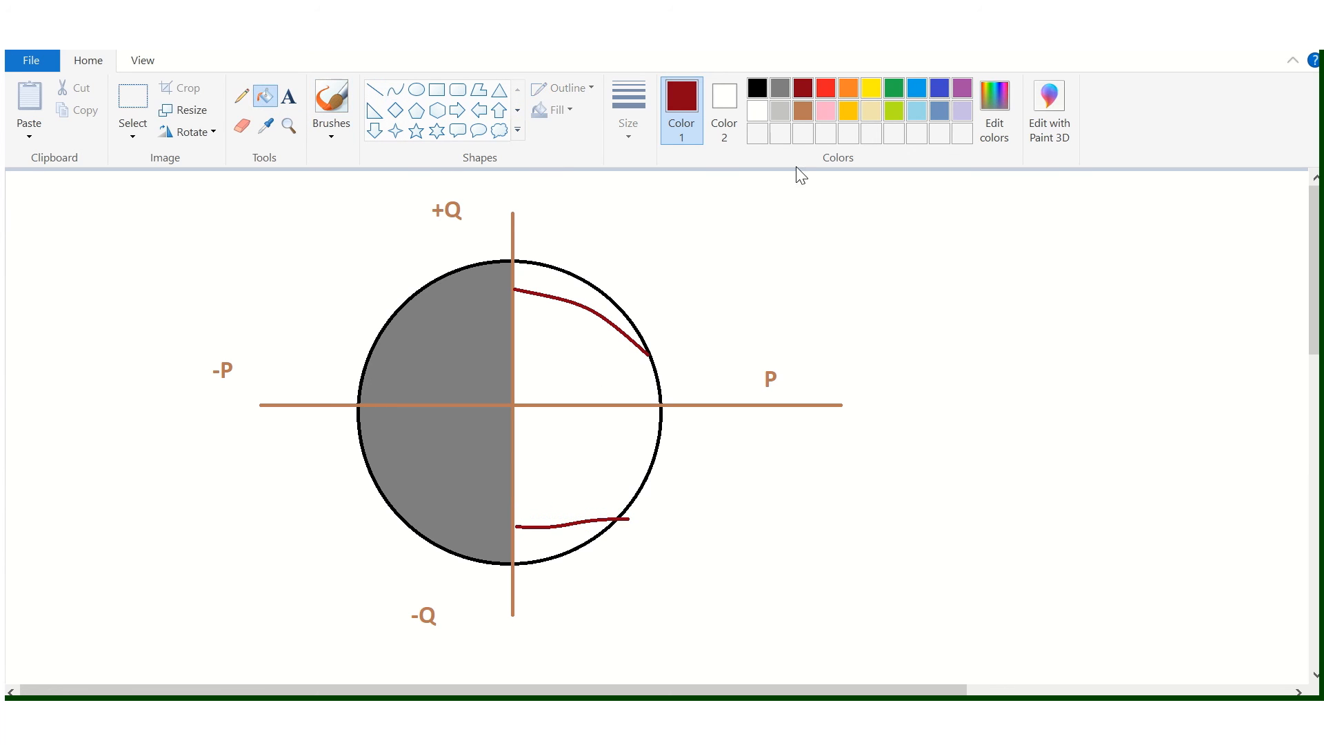
pyautogui.click(782, 87)
pyautogui.click(575, 283)
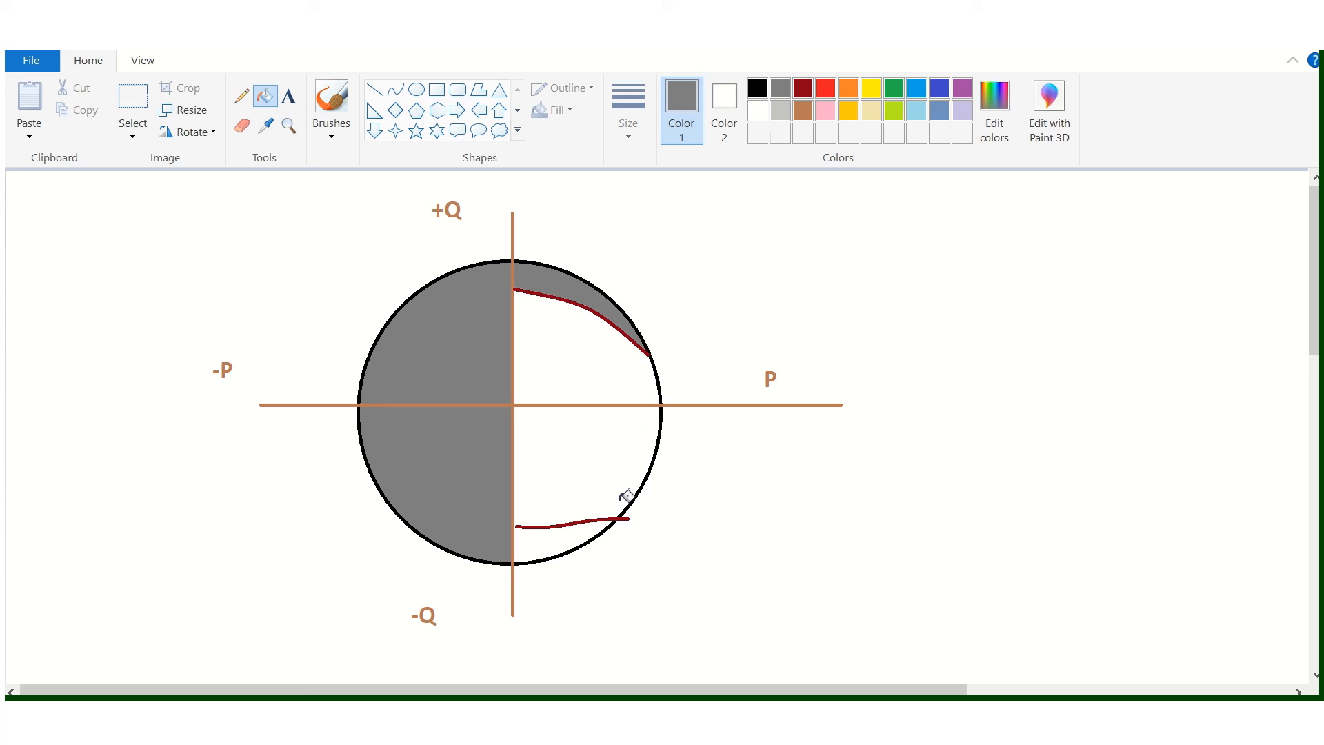
# - Close the gap between the lower limit curve and the -Q axis with a short grey line, and fill the area below the curve dark grey
pyautogui.click(572, 530)
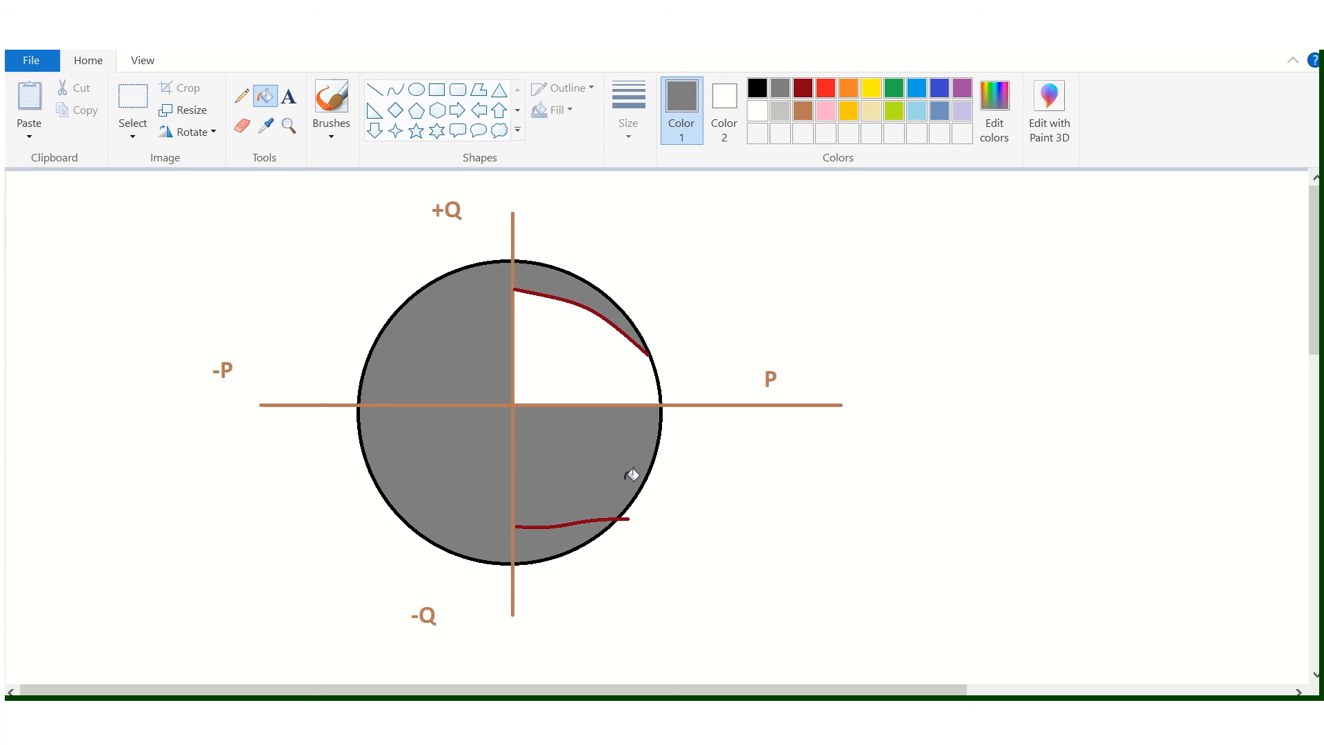
pyautogui.hotkey('ctrl', 'z')
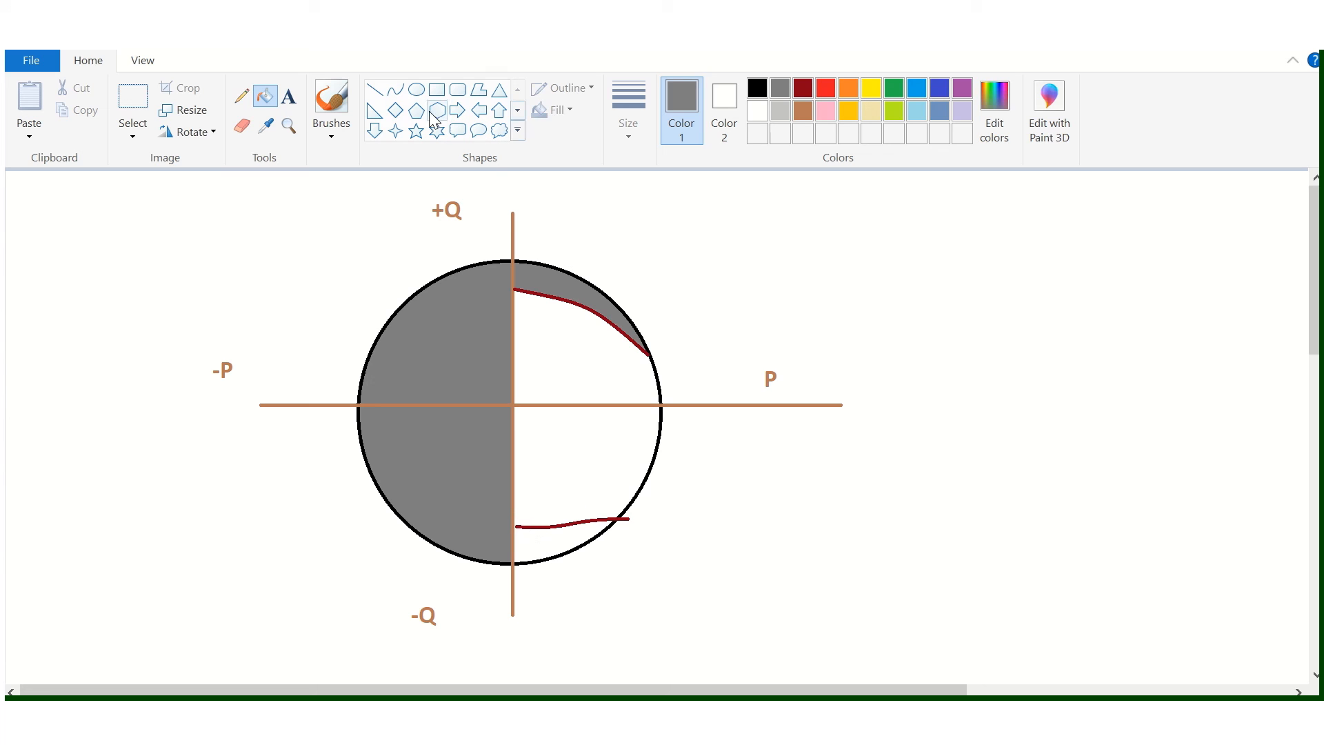
pyautogui.click(374, 90)
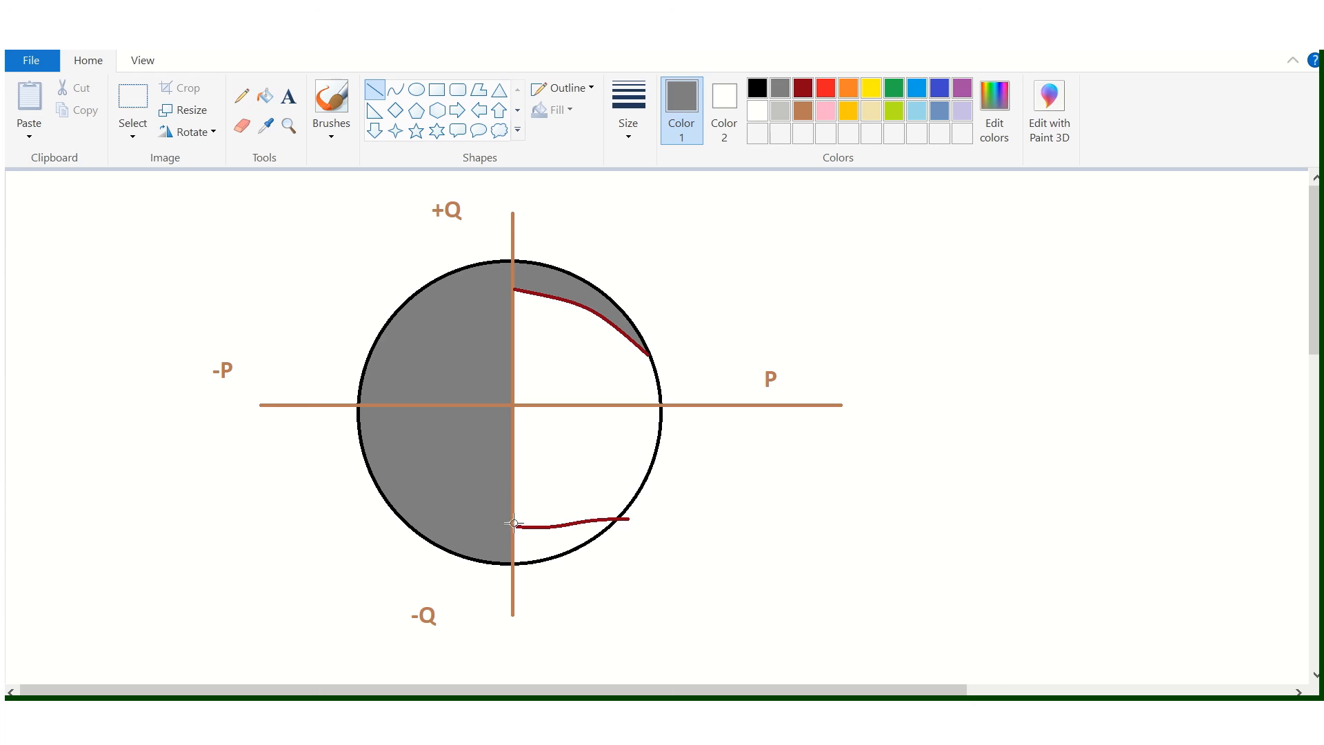
pyautogui.moveTo(524, 526); pyautogui.dragTo(515, 527)
pyautogui.click(265, 96)
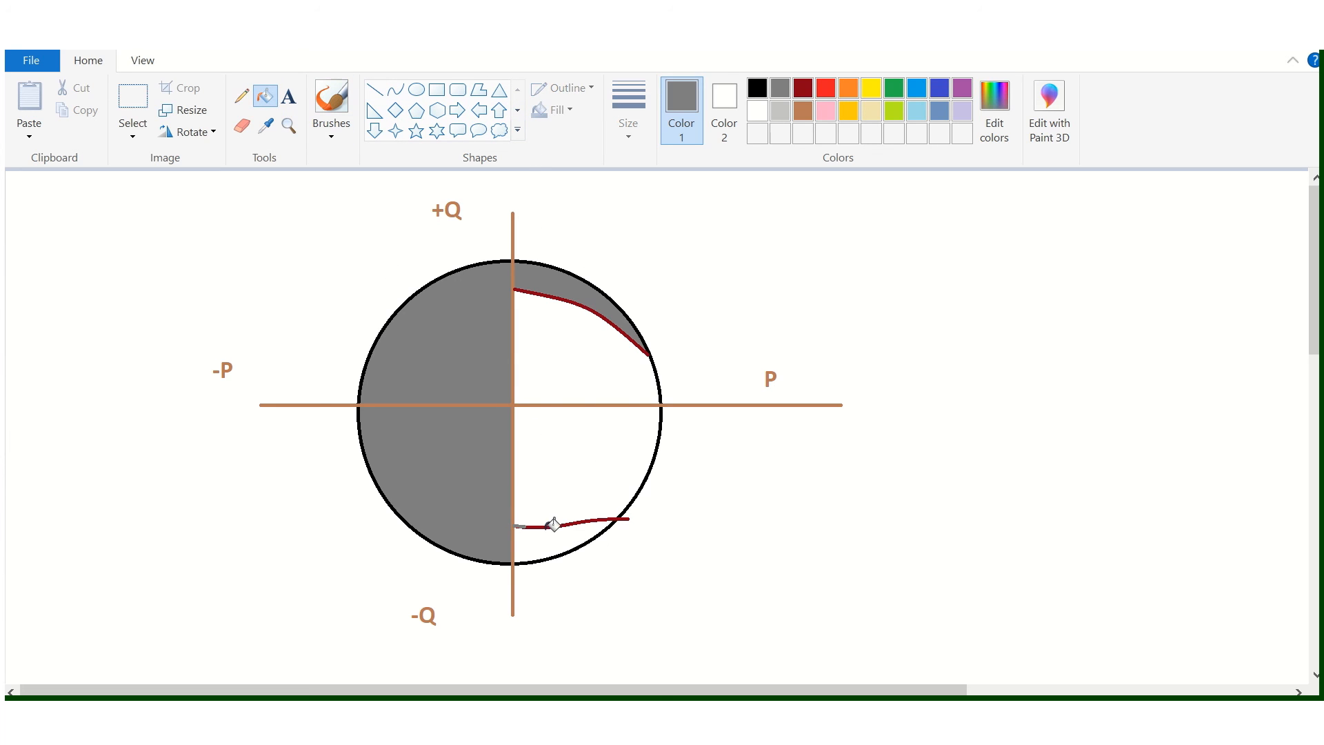
pyautogui.click(549, 539)
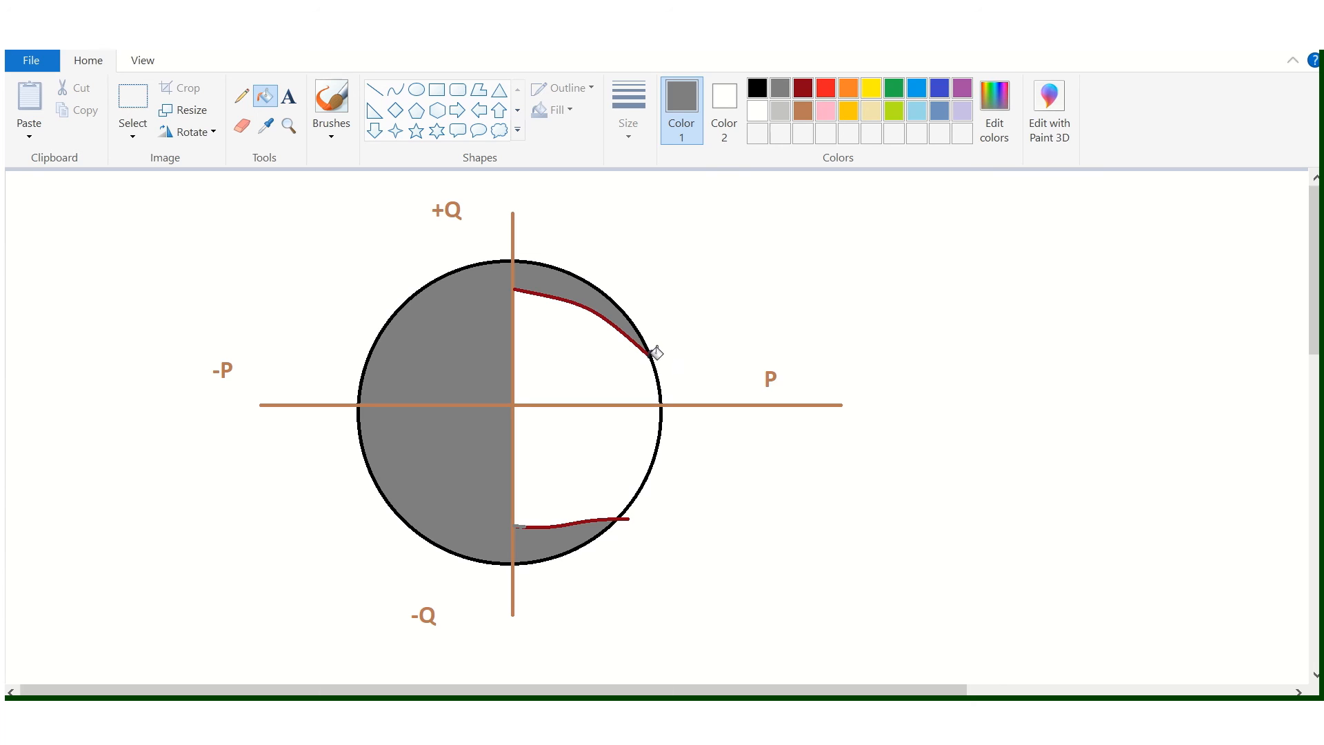
# - Draw a straight grey line joining the outer ends of both limit curves, and fill the areas between it and the circle's edge dark grey
pyautogui.click(376, 93)
pyautogui.moveTo(648, 354)
pyautogui.mouseDown()
pyautogui.moveTo(642, 502)
pyautogui.moveTo(625, 518)
pyautogui.mouseUp()
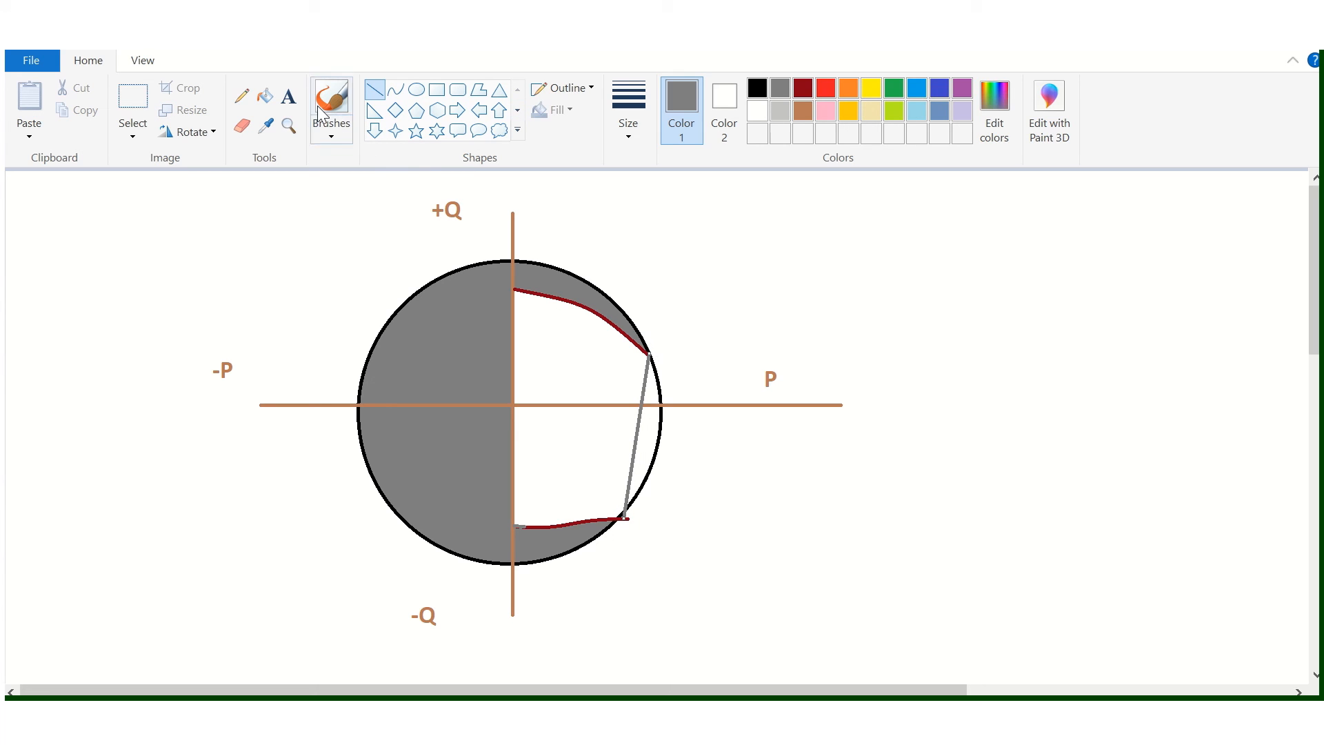
pyautogui.click(265, 96)
pyautogui.click(654, 431)
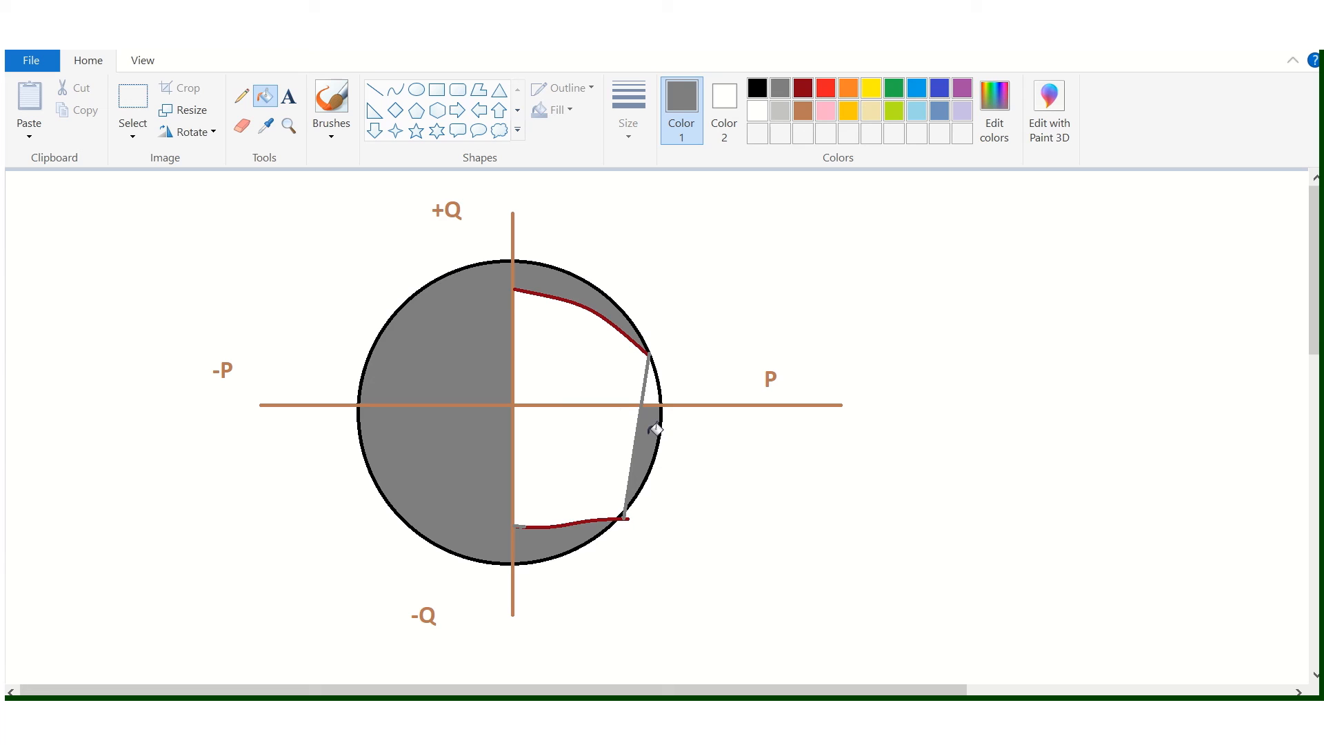
pyautogui.click(655, 383)
# - Switch to the Paint drawing titled "GENERATOR CAPABILITY CURVE"
pyautogui.click(242, 96)
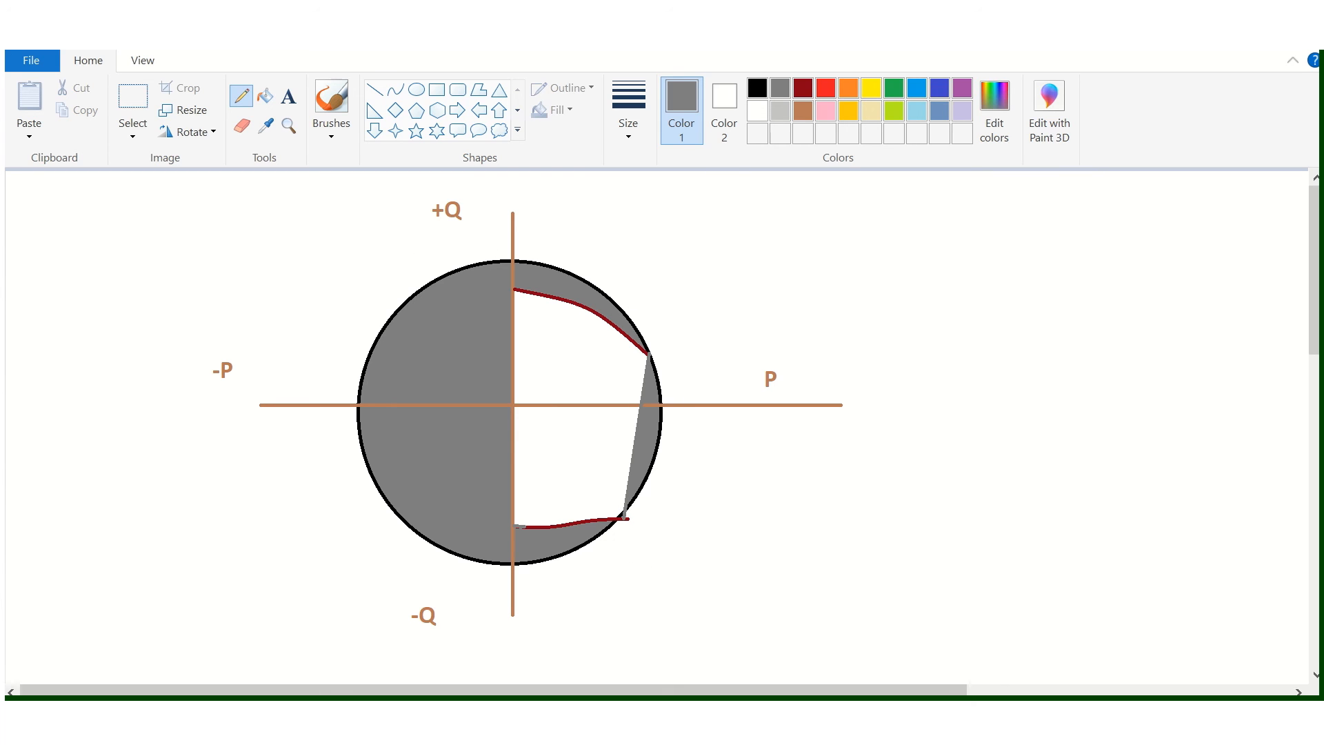
pyautogui.click(469, 676)
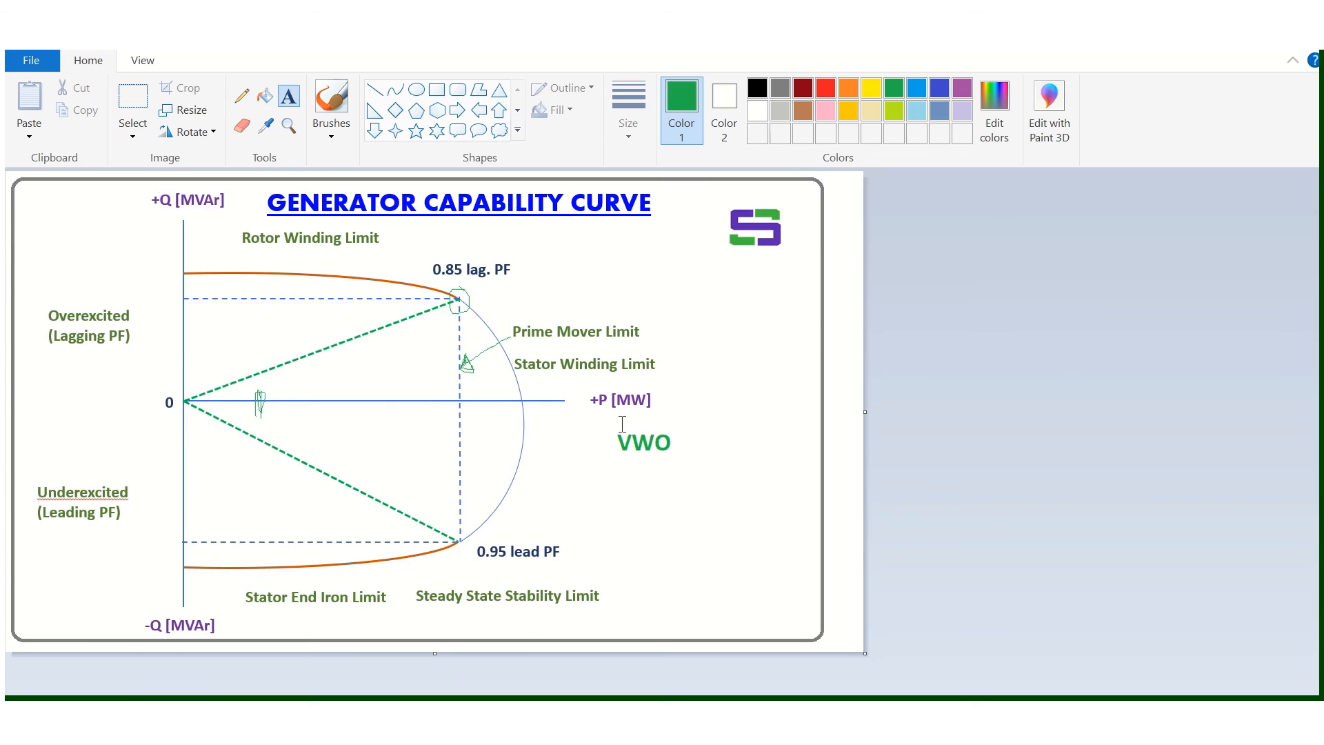